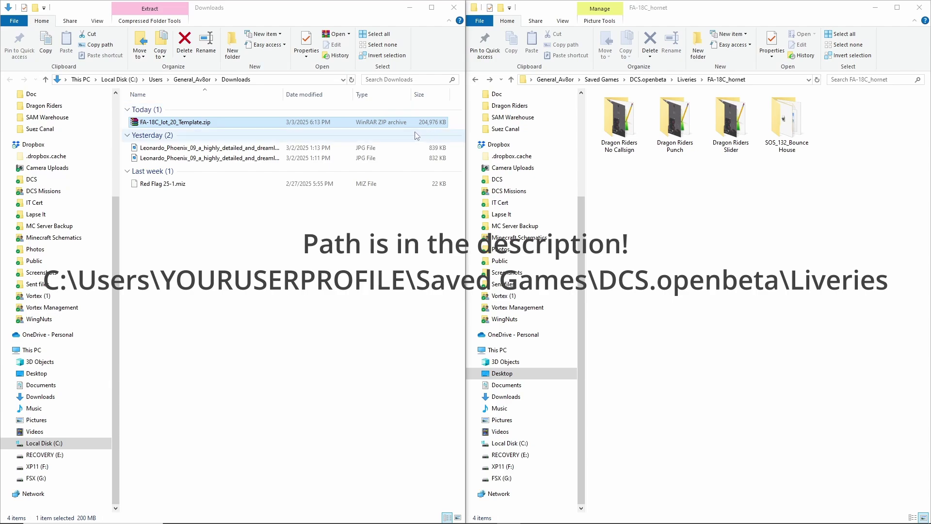
- Create a folder named Dragon Riders in the FA-18C_hornet folder inside Liveries
click(686, 80)
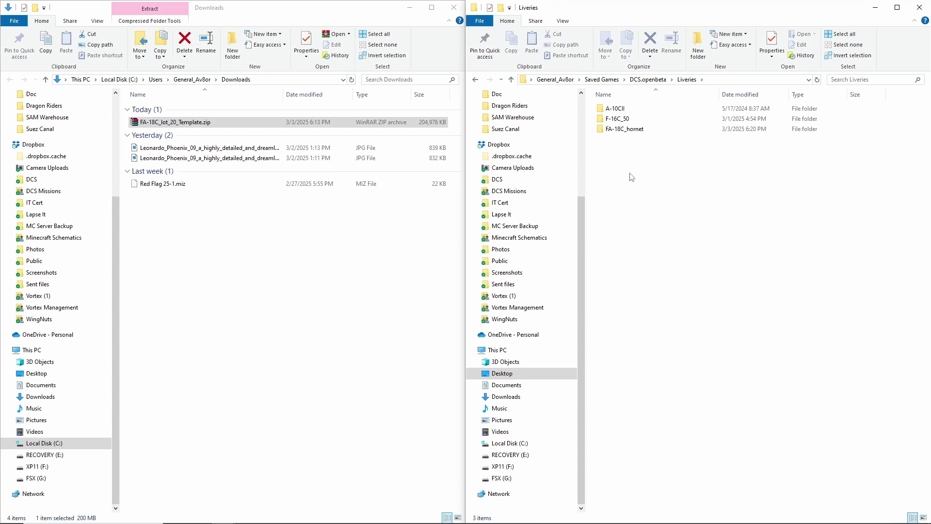
double_click(618, 130)
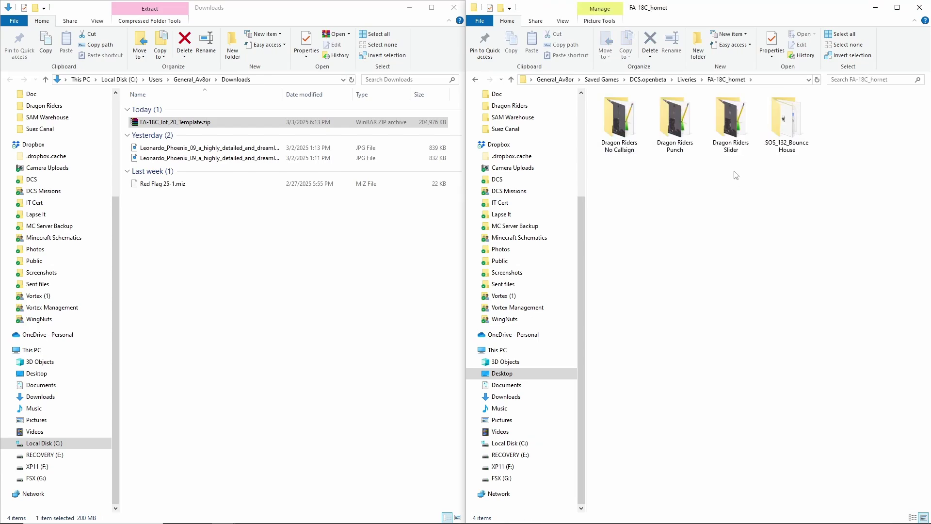
right_click(659, 203)
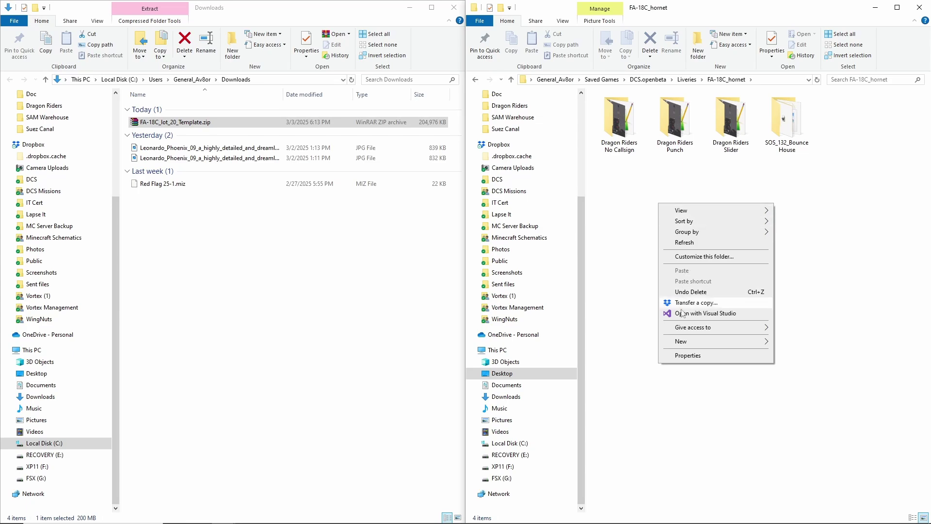
mouse_move(698, 342)
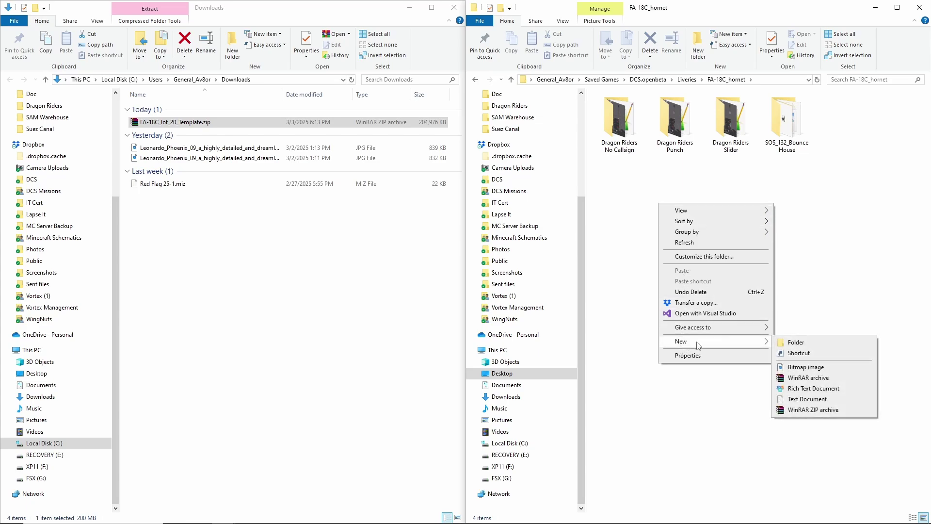
click(798, 345)
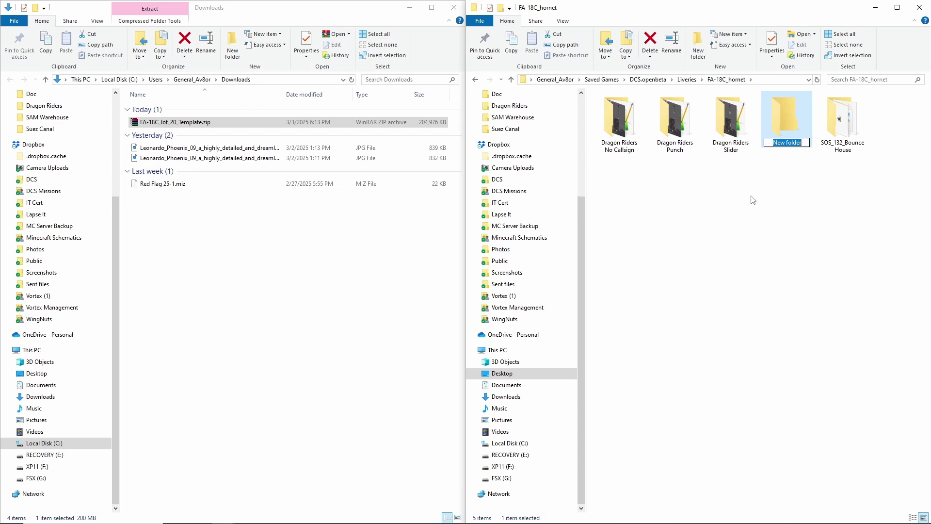
text(Dragon Riders)
key(Return)
click(686, 227)
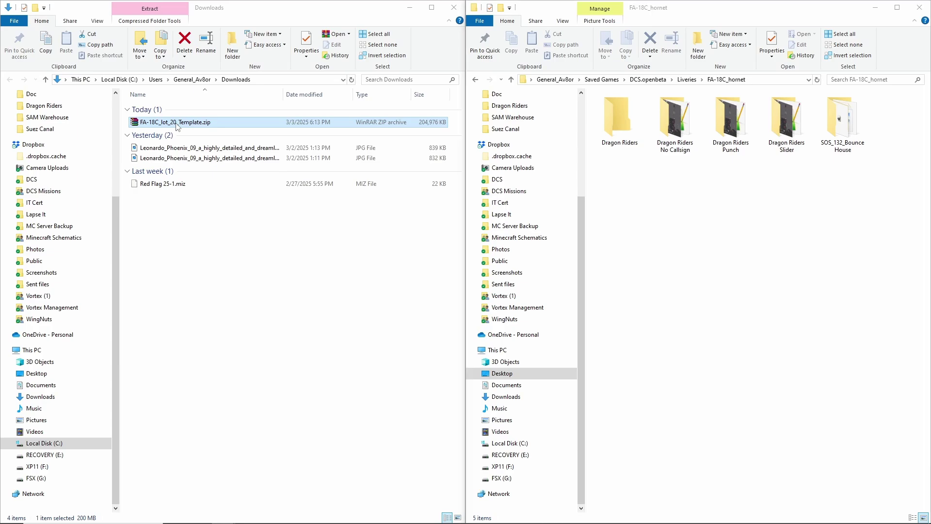
- Move FA-18C_lot_20_Template.zip from Downloads into the Dragon Riders folder and extract its contents directly there
drag(178, 127, 618, 126)
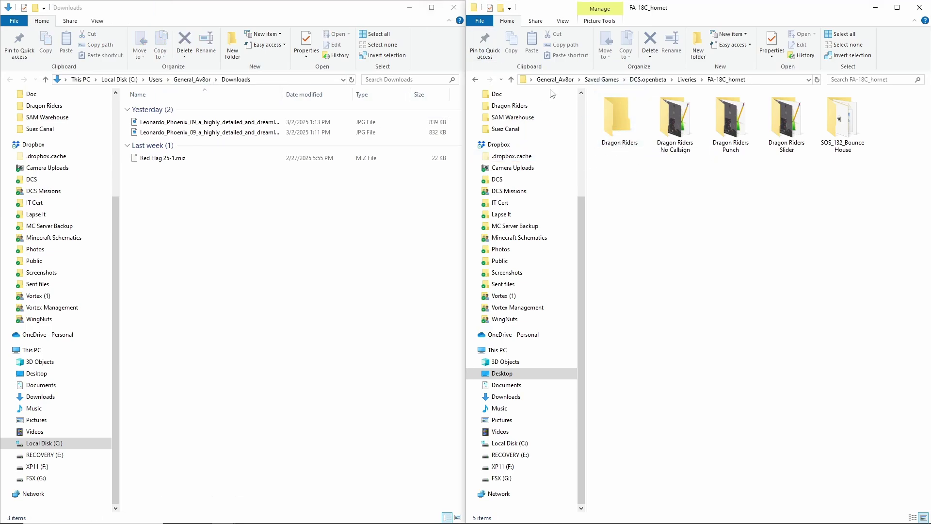
double_click(610, 133)
key(super+Up)
right_click(177, 108)
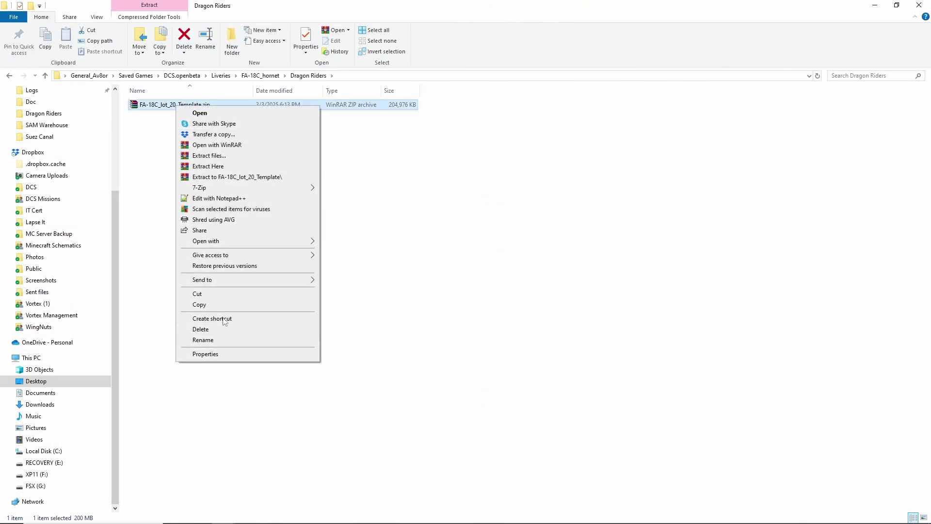
click(209, 167)
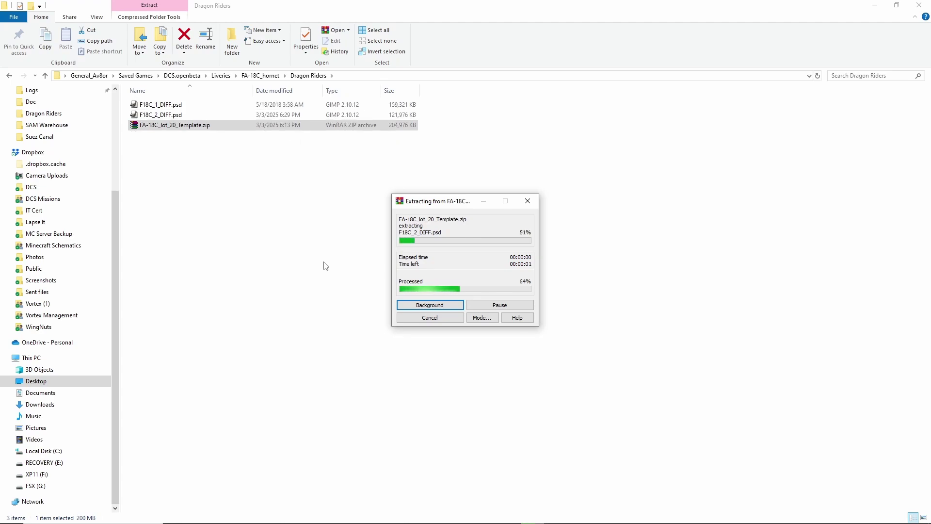
- Delete the FA-18C_lot_20_Template.zip archive from the Dragon Riders folder, keeping the extracted PSD files
drag(172, 125, 173, 151)
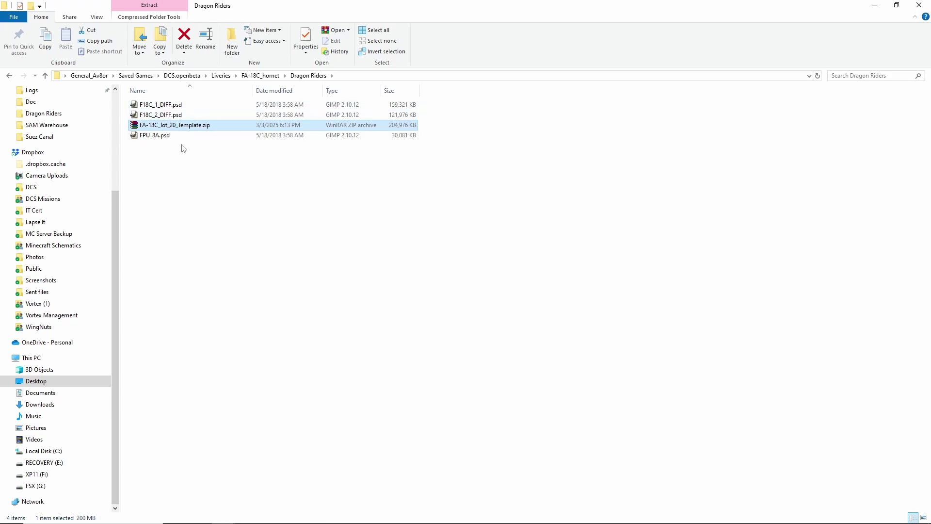
click(147, 173)
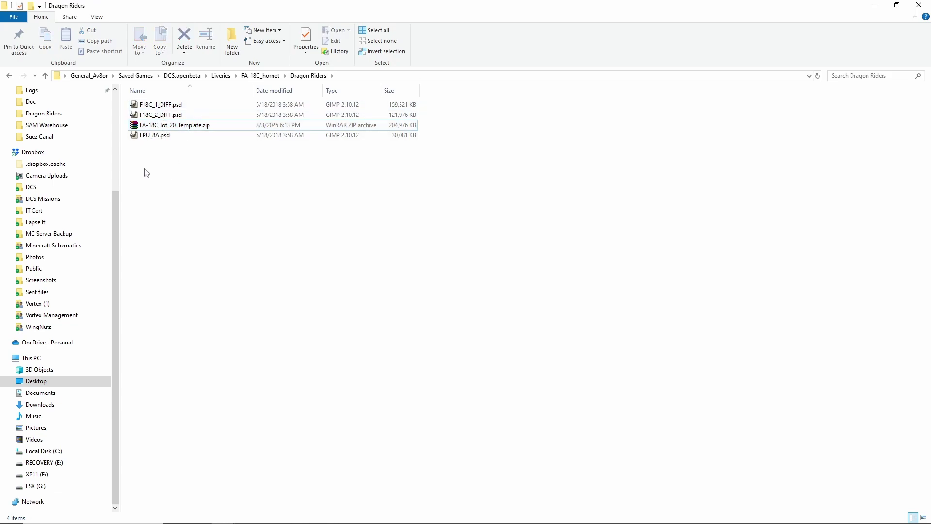
click(156, 128)
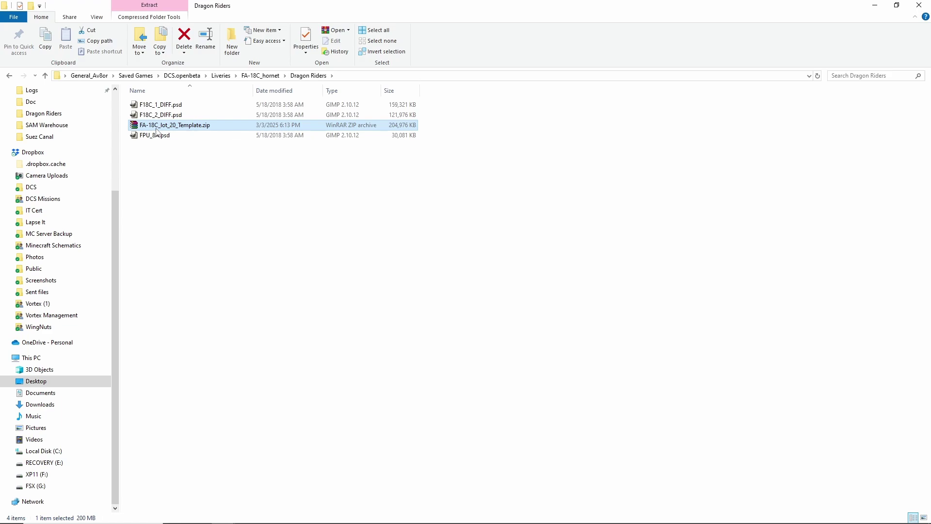
key(Delete)
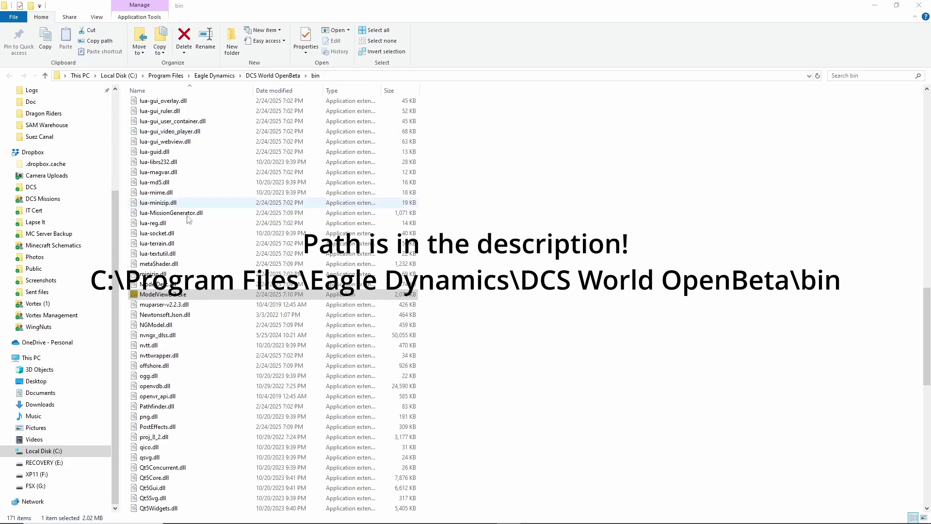
right_click(145, 296)
key(Escape)
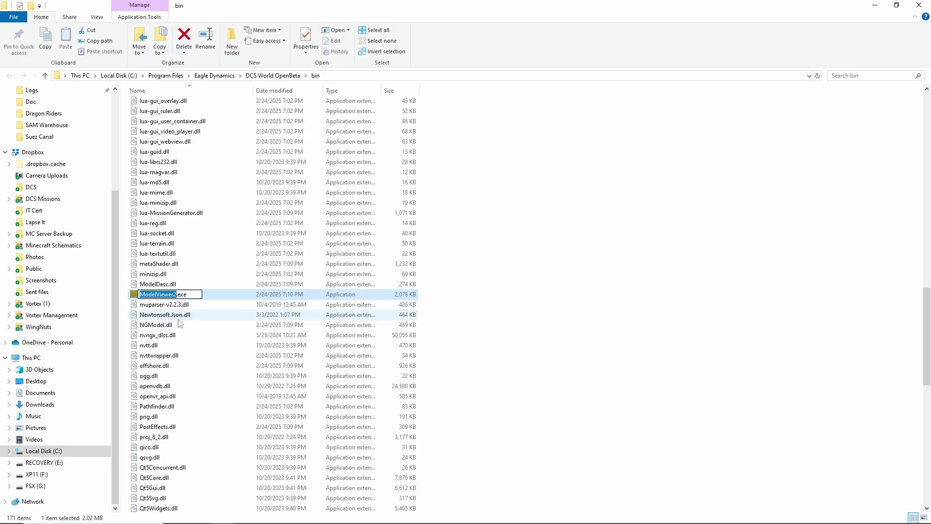
click(558, 330)
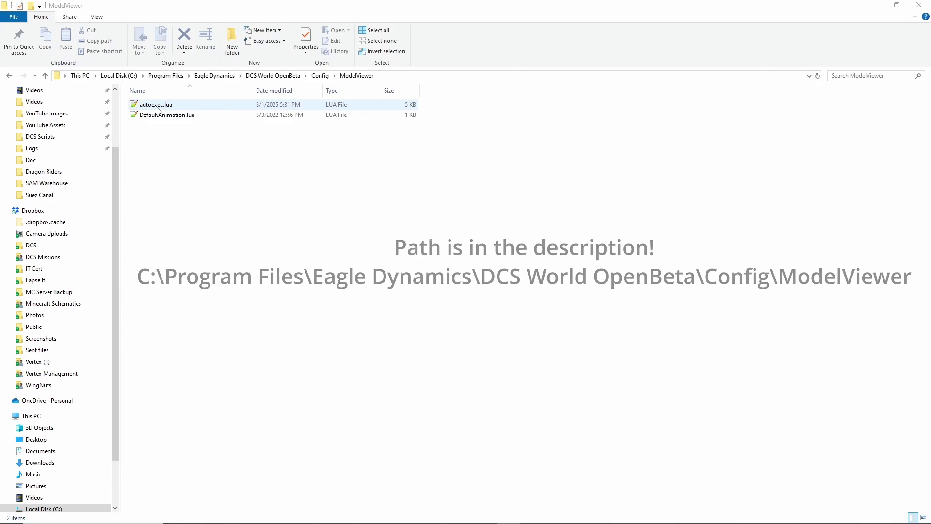
- Open autoexec.lua from the ModelViewer config folder and select the line that mounts the Saved Games DCS.openbeta Liveries path
double_click(160, 109)
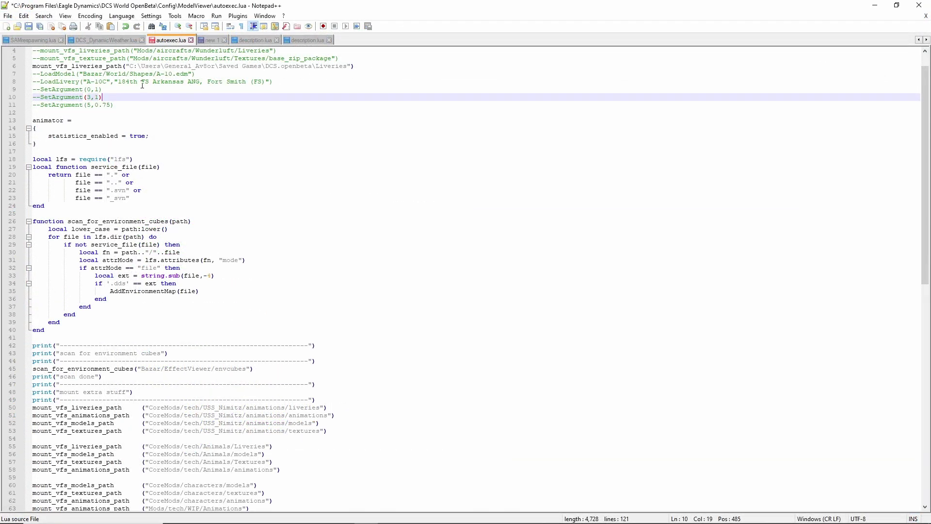
click(155, 68)
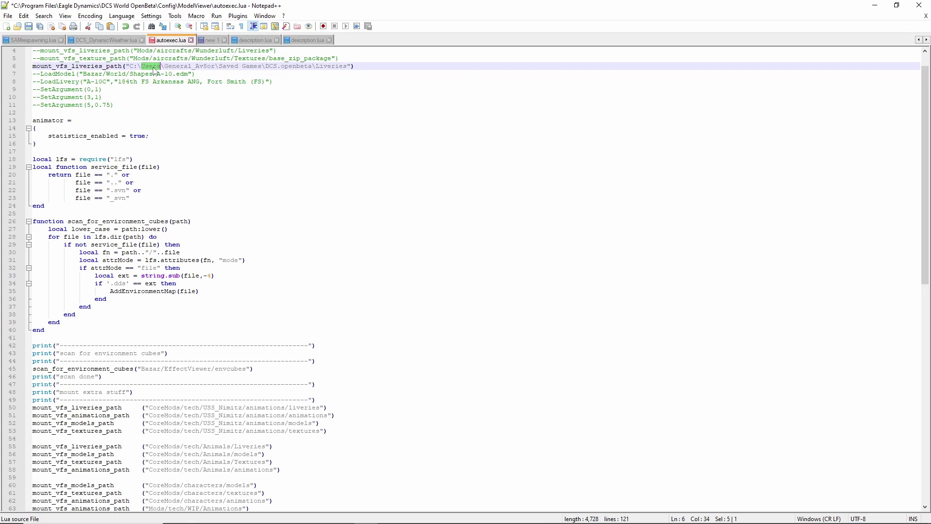
double_click(360, 66)
triple_click(360, 66)
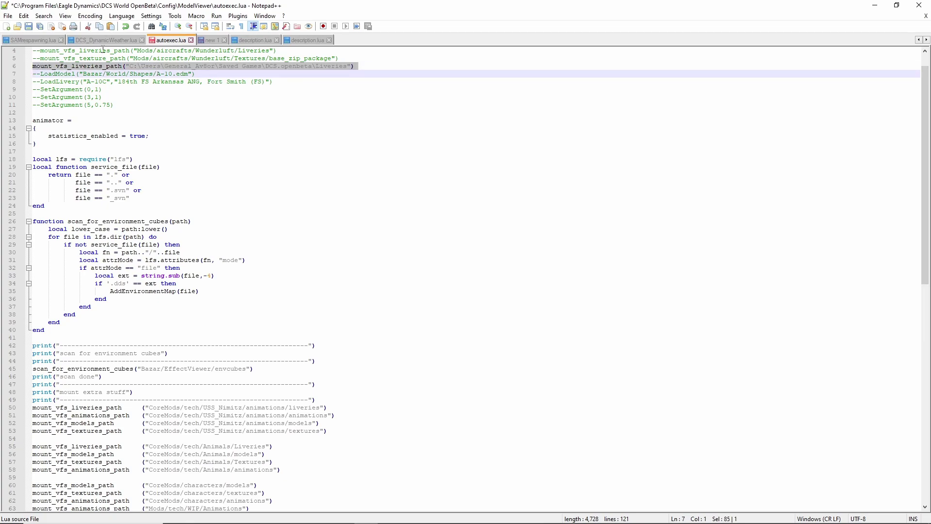
- Save the edited autoexec.lua, relaunching Notepad++ in Administrator mode to get write access
click(29, 28)
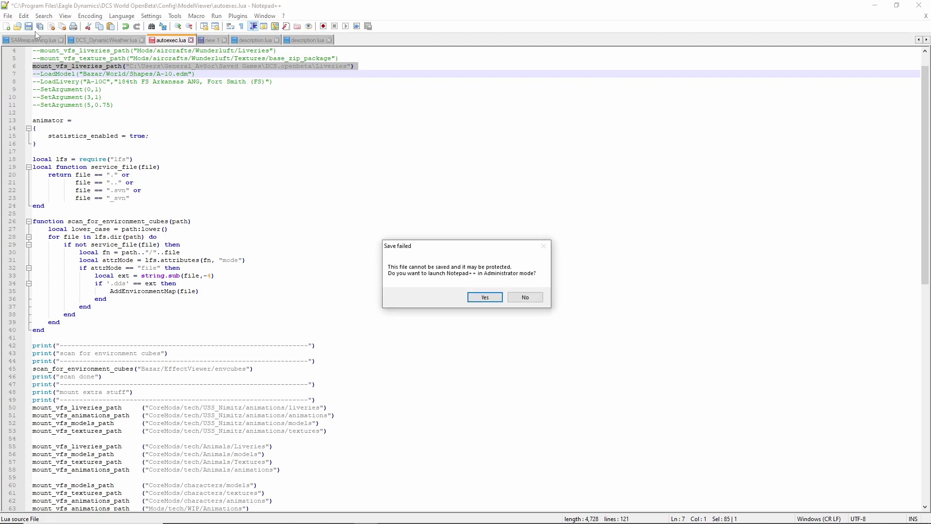
click(485, 298)
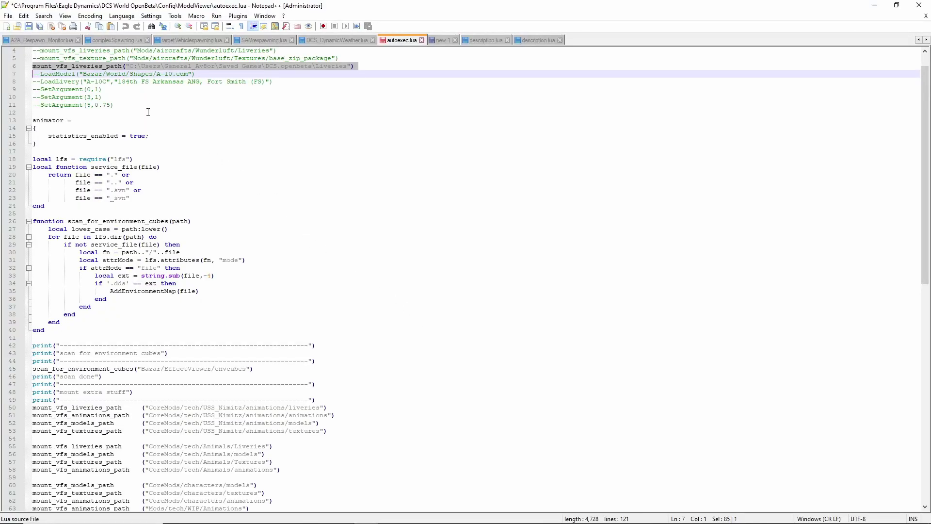
key(ctrl+s)
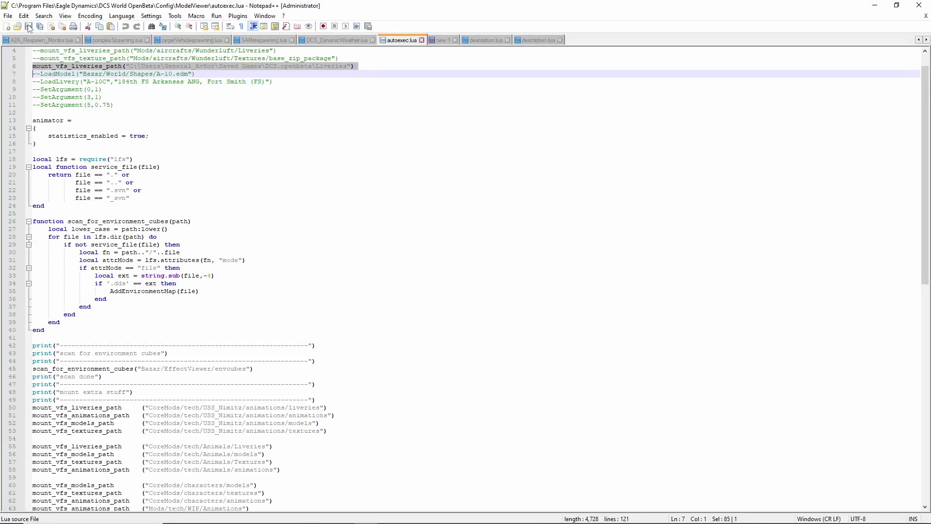
click(54, 112)
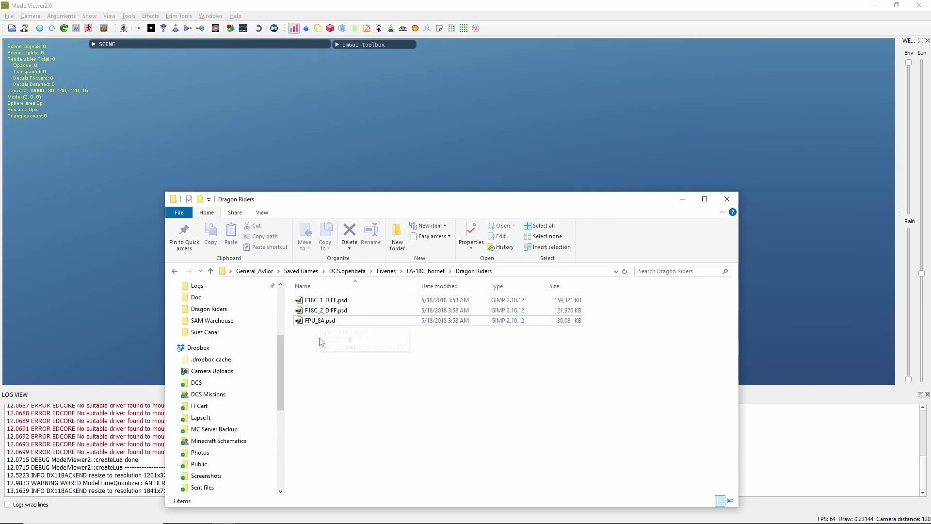
- Switch to ModelViewer and load the fa-18c.edm model from the CoreMods\aircraft\FA-18C\Shapes folder
click(36, 52)
click(11, 18)
click(11, 18)
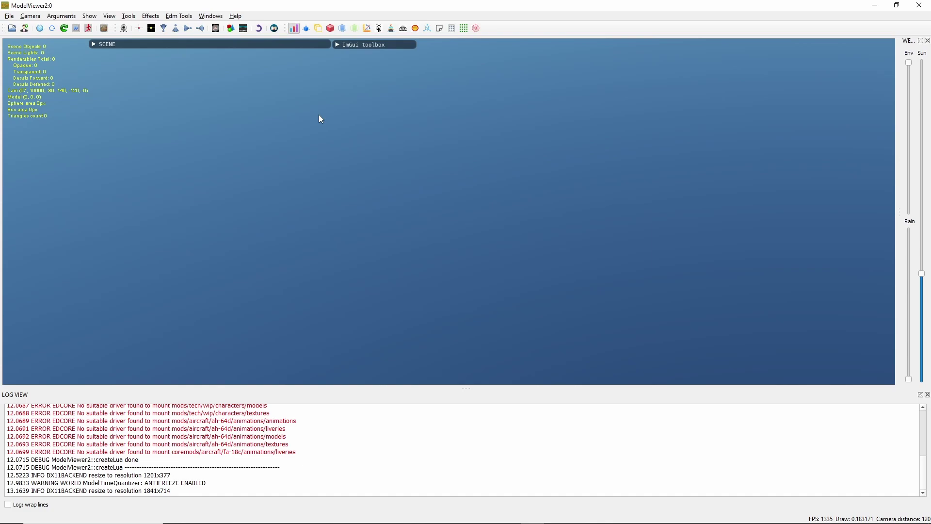
click(10, 16)
click(31, 49)
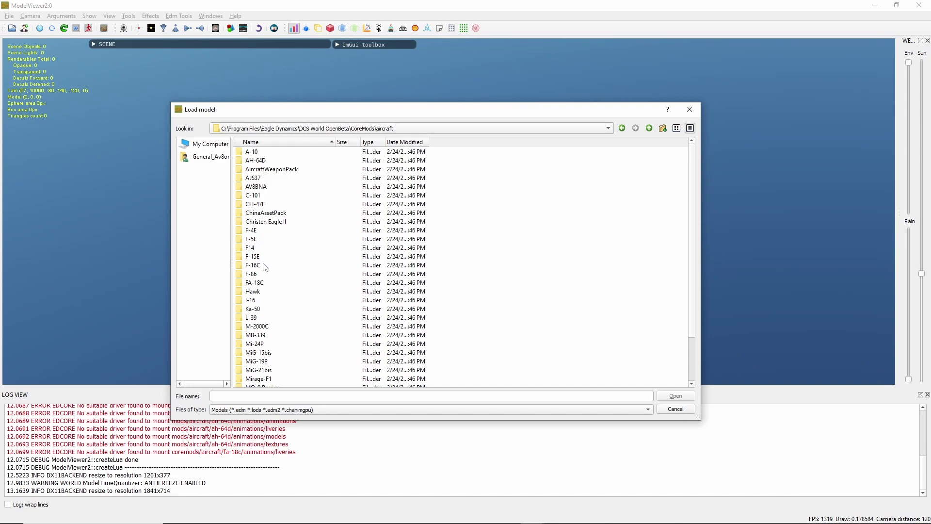
scroll(266, 267, down, 1)
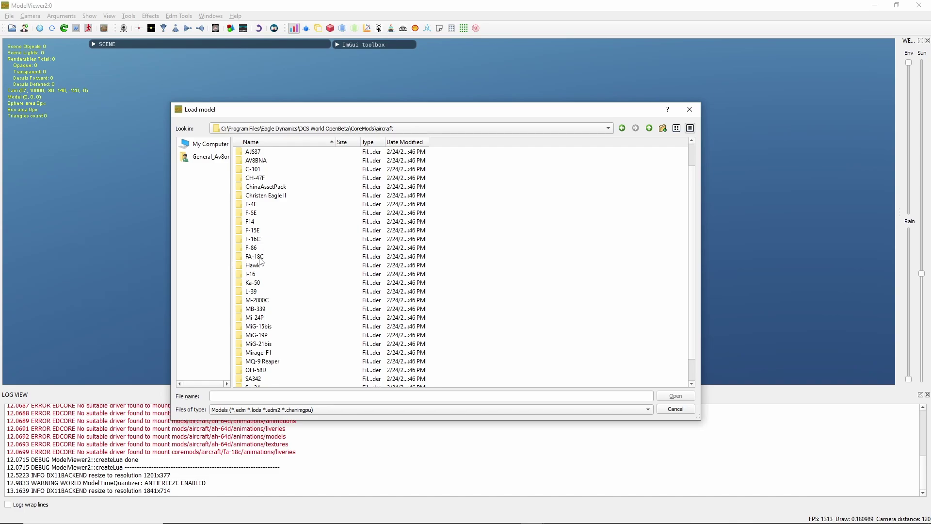
double_click(256, 257)
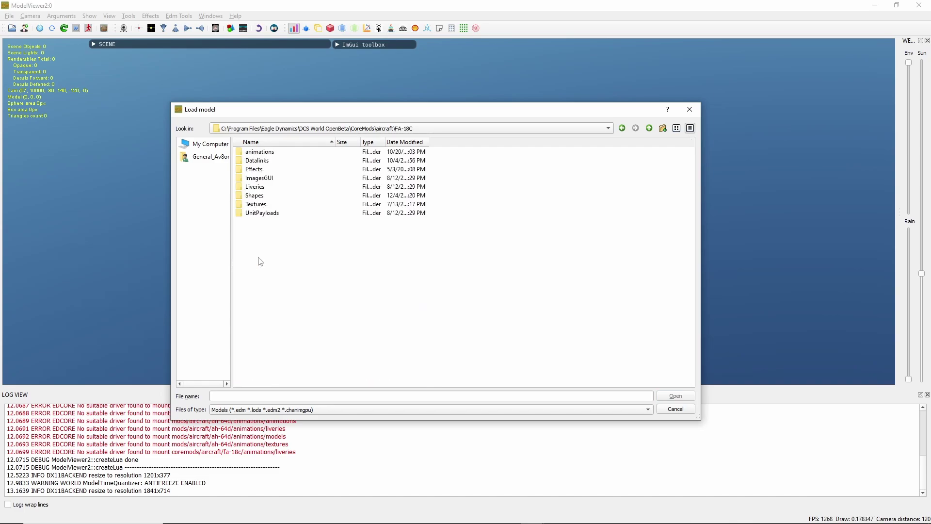
double_click(254, 196)
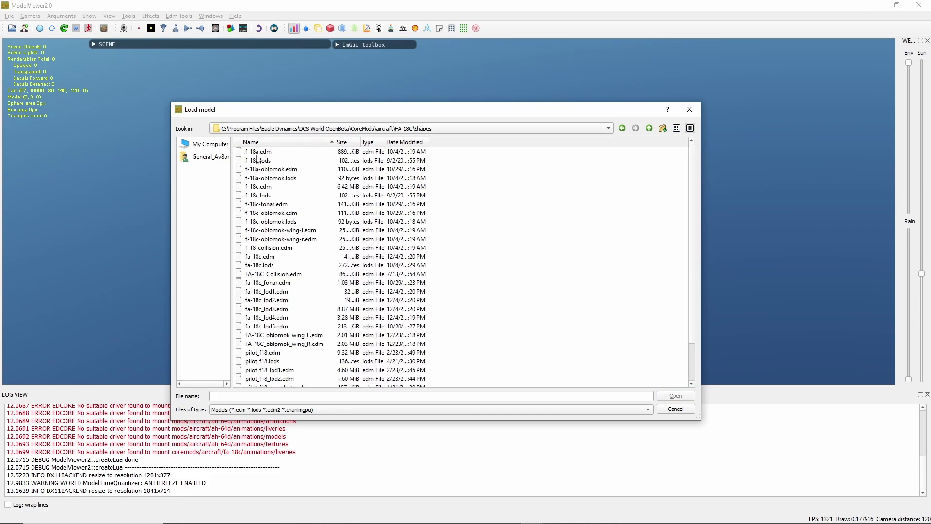
click(263, 259)
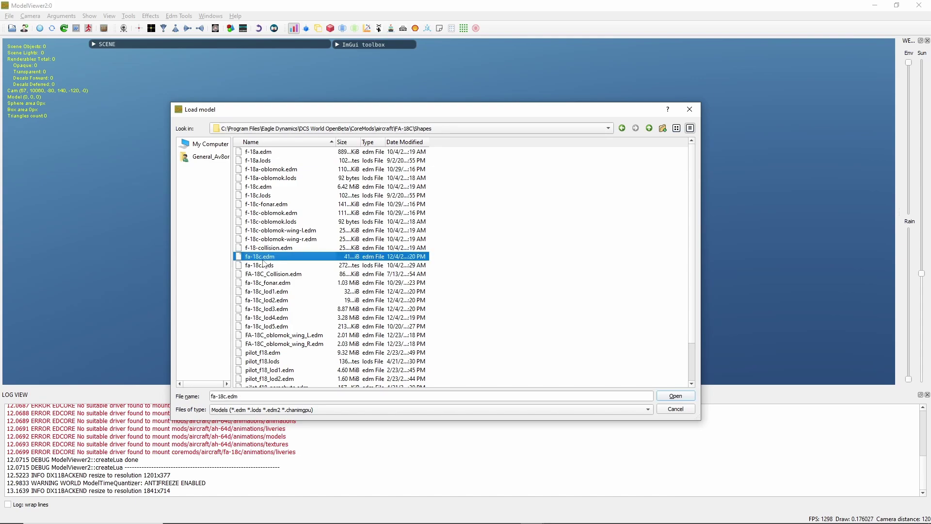
scroll(263, 264, down, 2)
scroll(263, 264, up, 1)
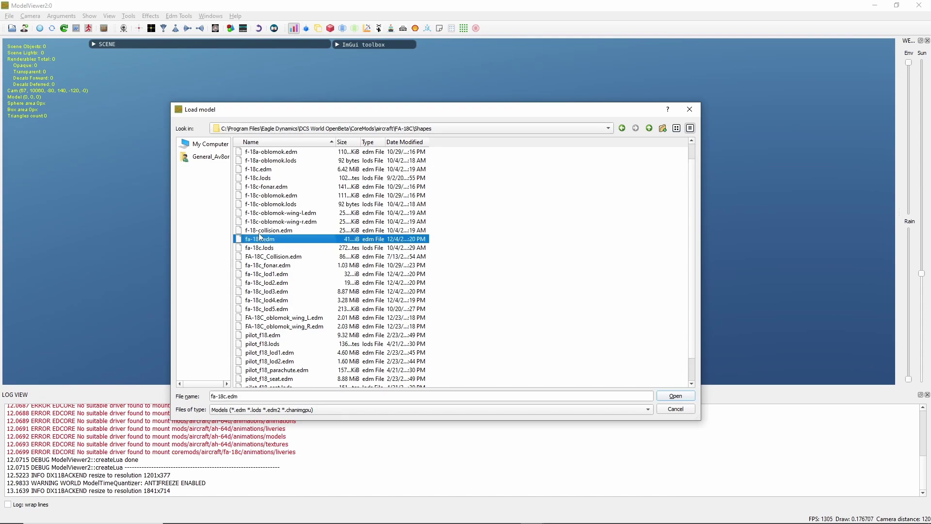
double_click(261, 239)
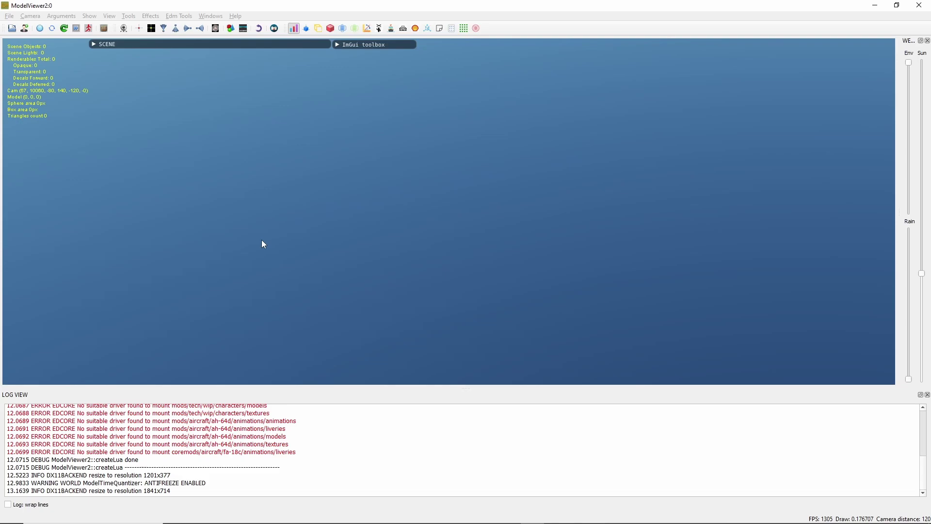
- Look through the loaded aircraft's texture list and collapse it to view the whole jet
drag(439, 315, 386, 248)
scroll(173, 176, down, 7)
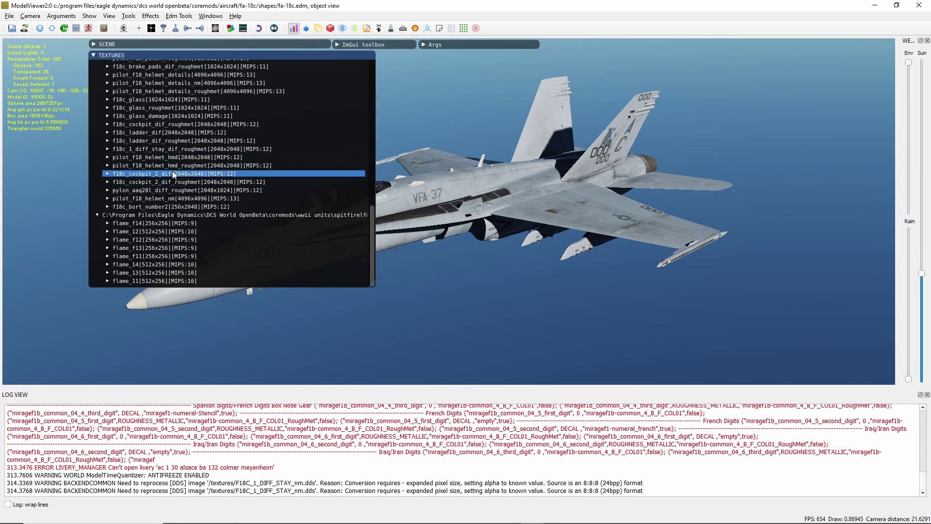
scroll(174, 176, down, 2)
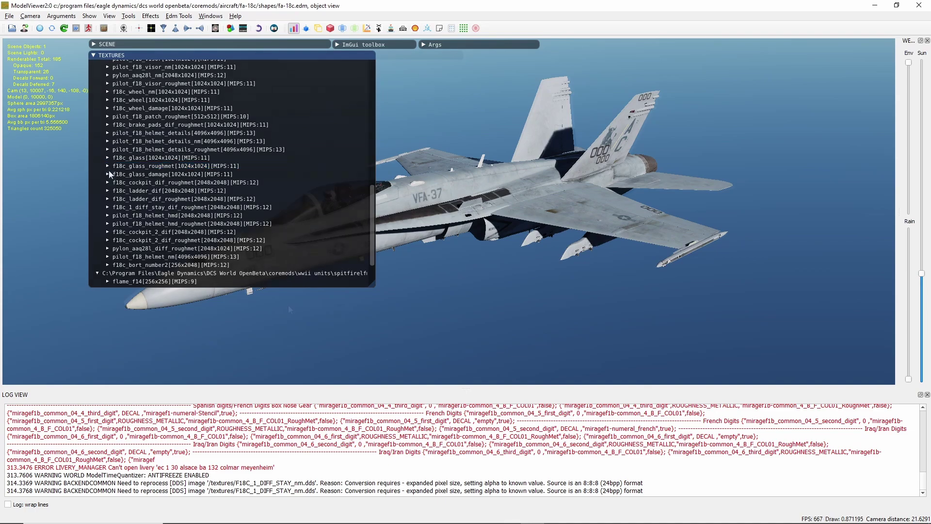
click(290, 309)
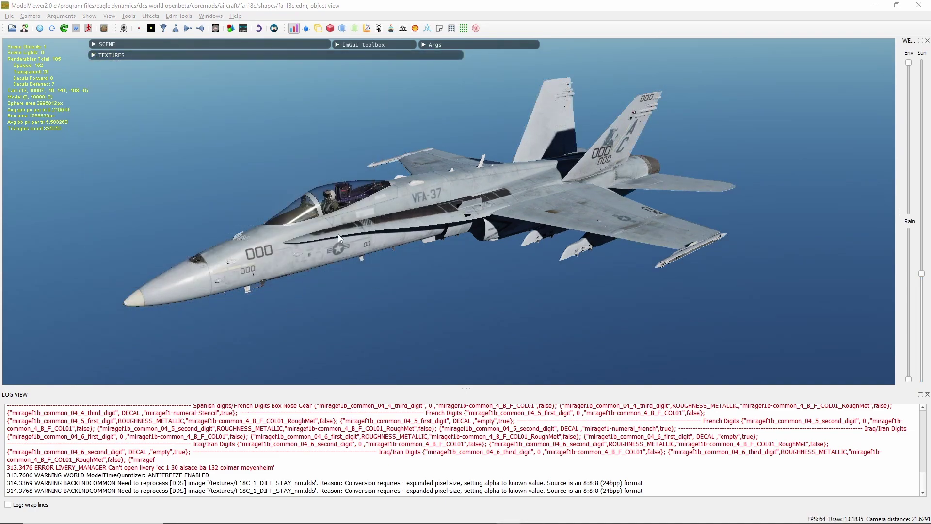
- Generate the aircraft's livery file and save it as description in the Liveries\FA-18C_hornet\Dragon Riders folder
click(343, 30)
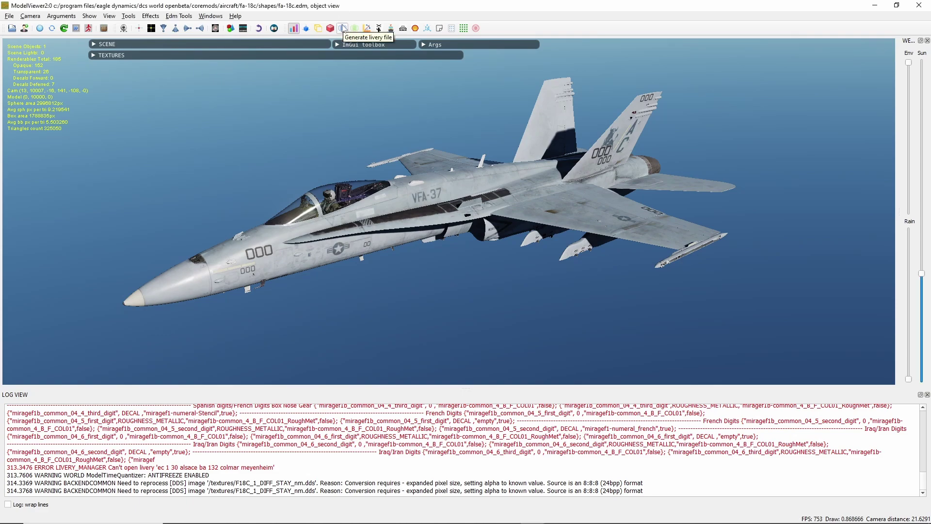
click(343, 28)
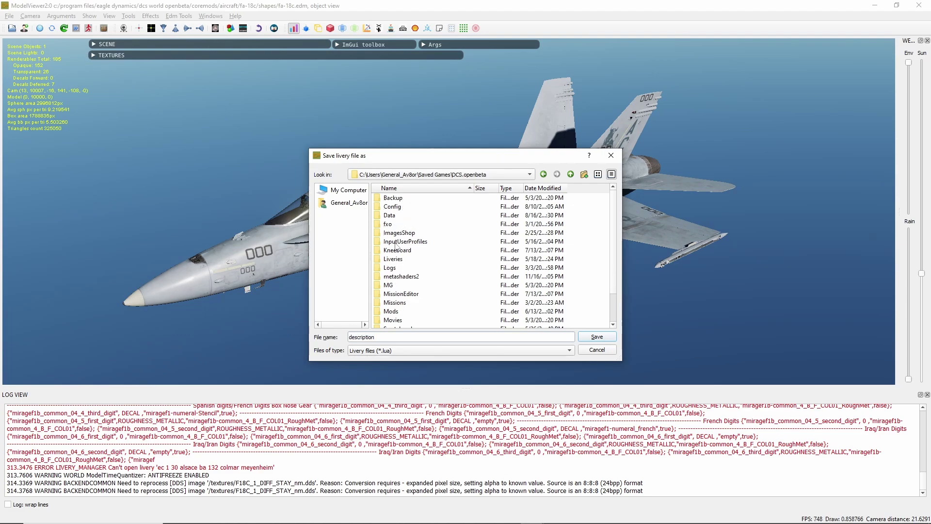
double_click(394, 258)
double_click(398, 216)
double_click(404, 199)
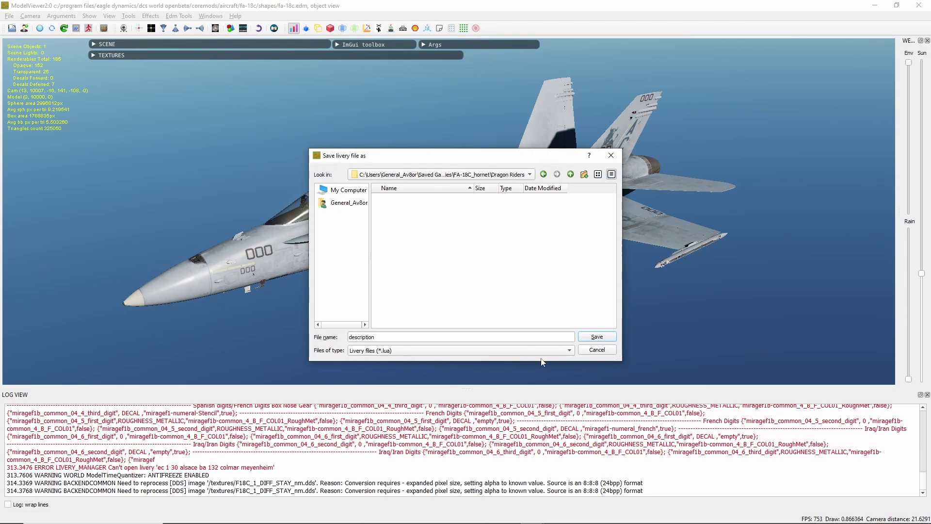
click(597, 336)
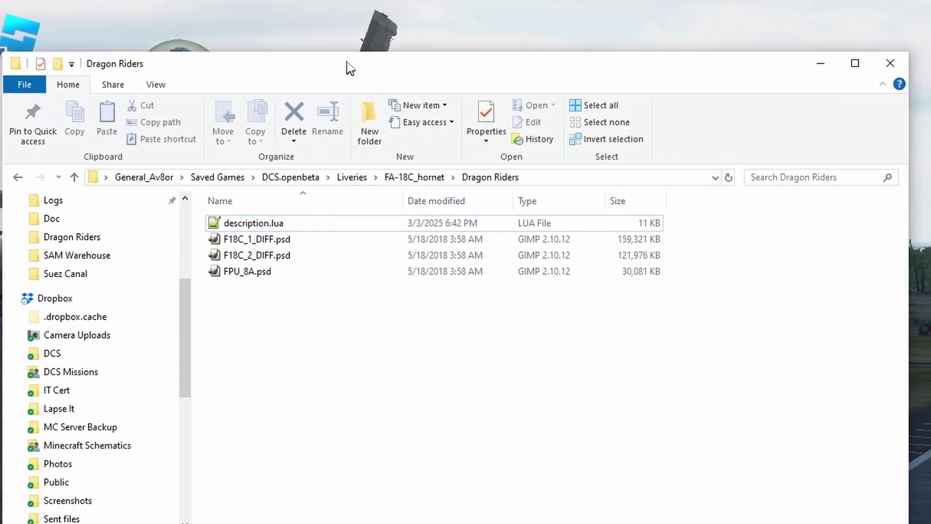
- Open description.lua from the Dragon Riders folder in Notepad++ and look through its texture entries
drag(347, 62, 350, 24)
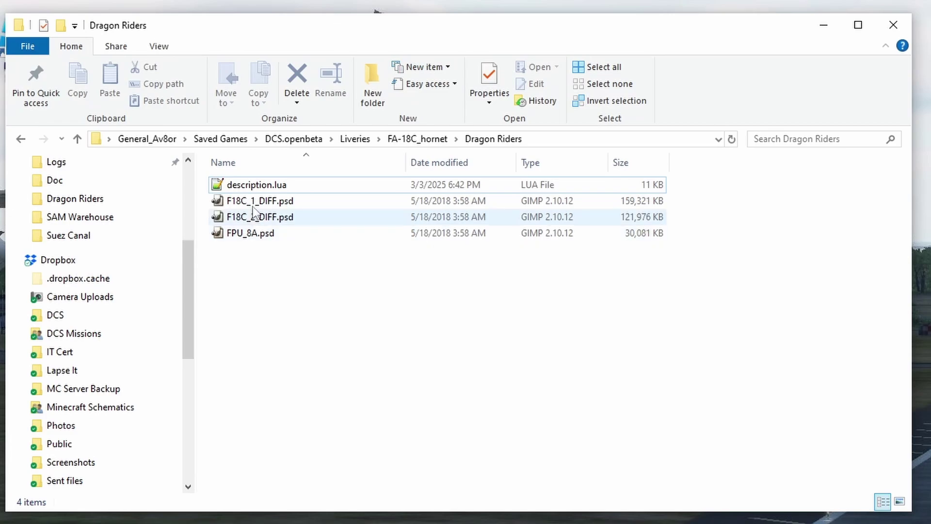
double_click(244, 189)
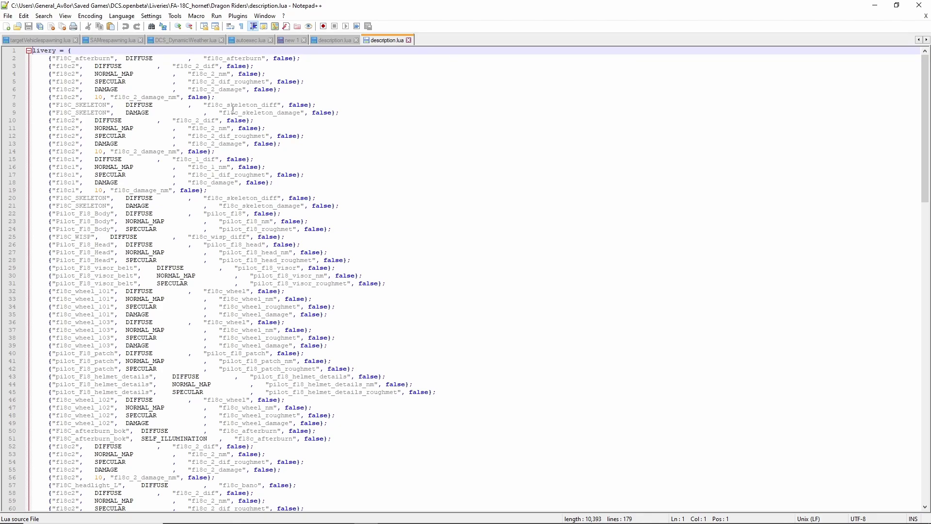
scroll(210, 116, down, 1)
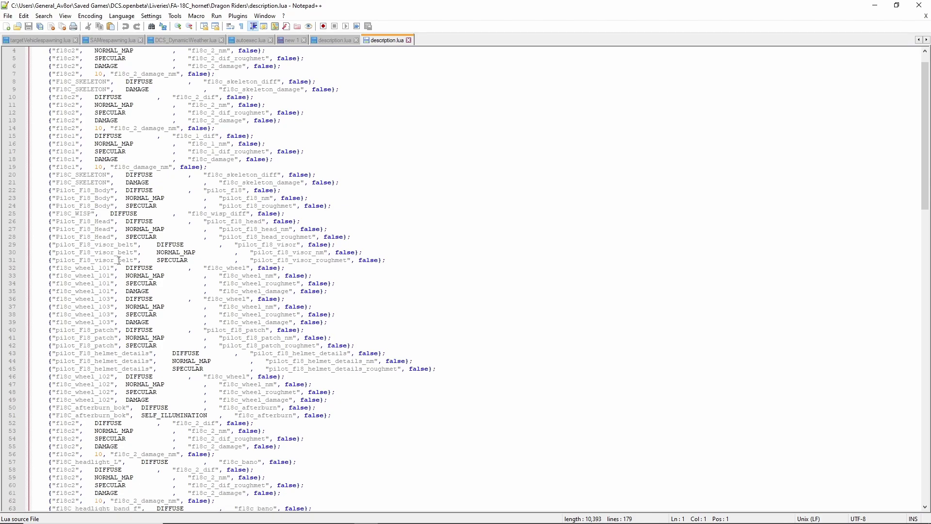
scroll(119, 261, down, 6)
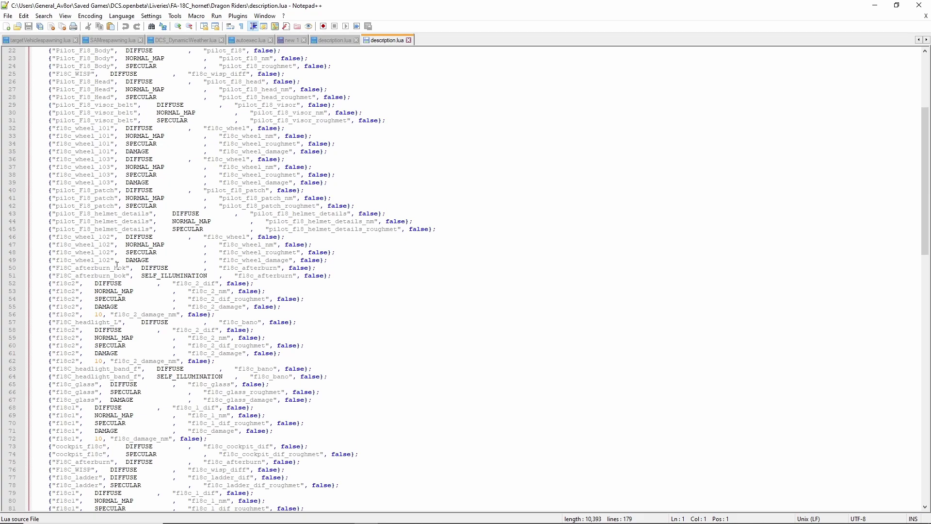
scroll(117, 265, down, 11)
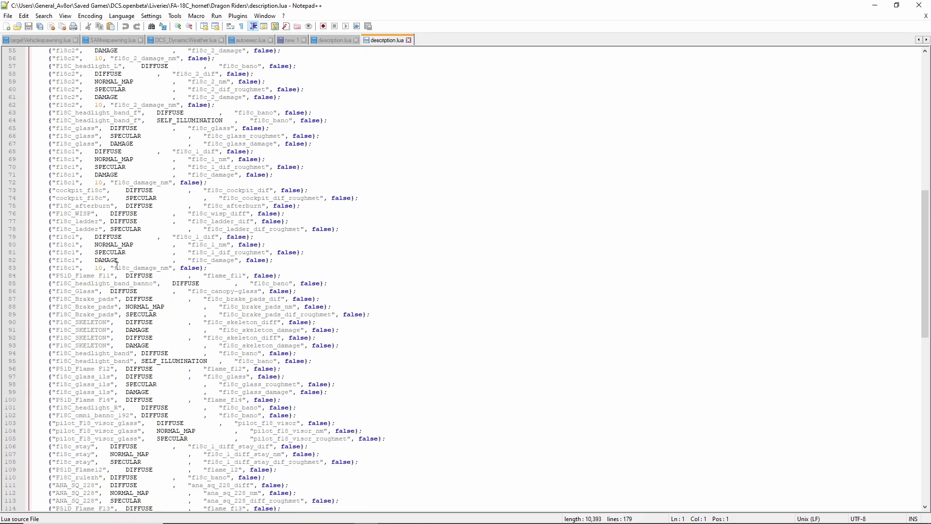
key(ctrl+Home)
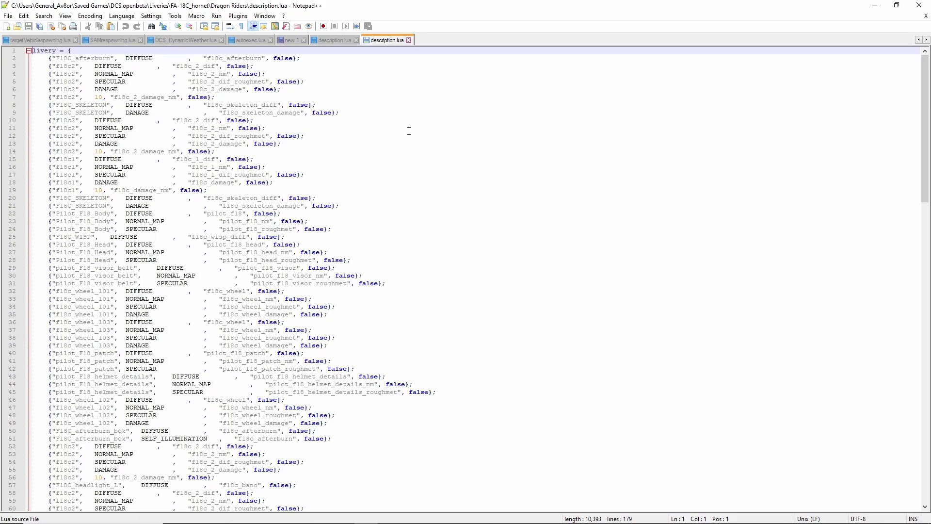
- Replace every occurrence of "false" with "true" throughout description.lua
key(ctrl+f)
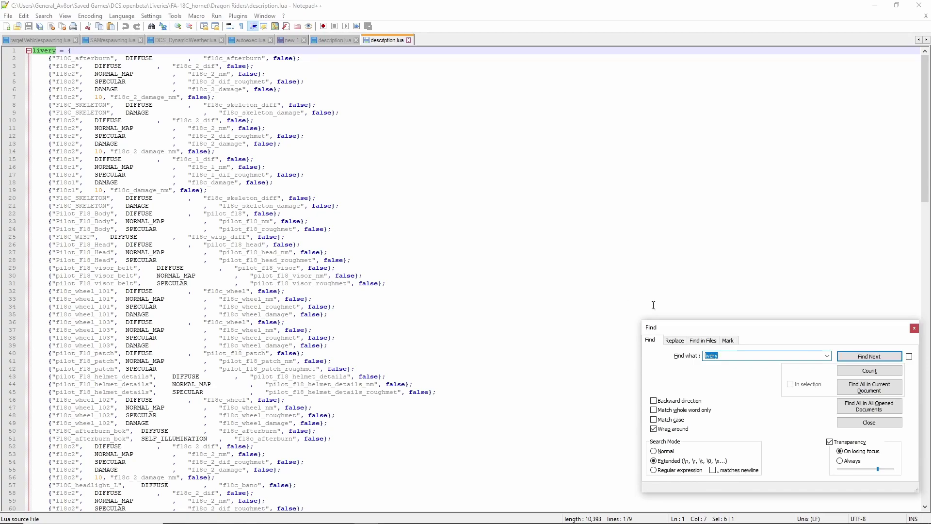
drag(746, 329, 495, 135)
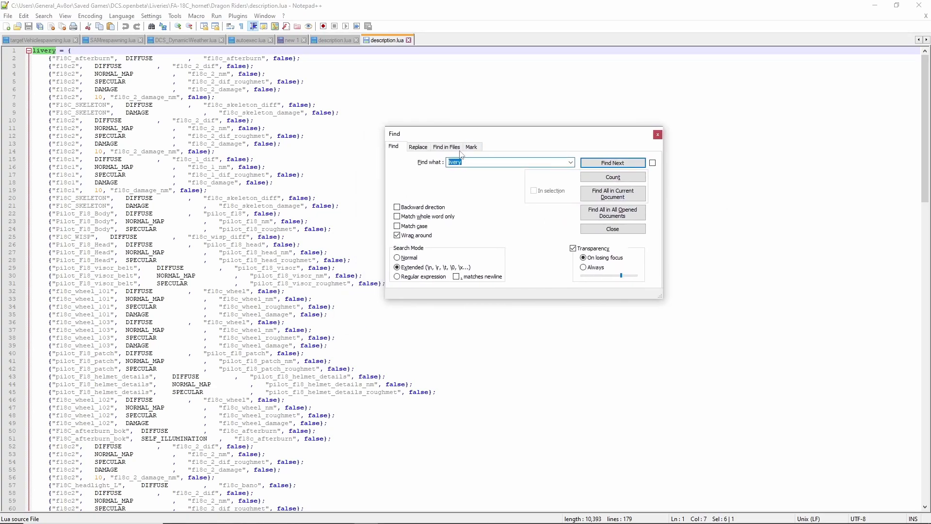
click(418, 146)
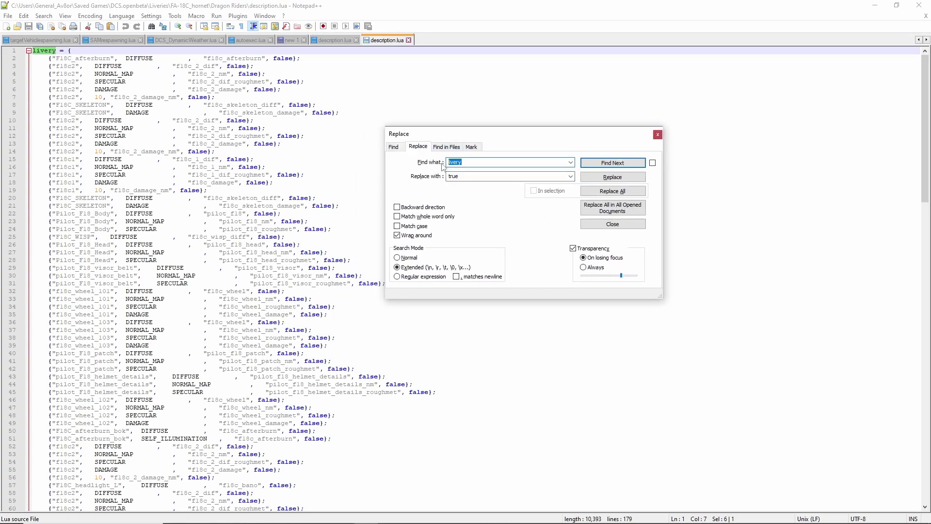
text(false)
key(Tab)
key(Return)
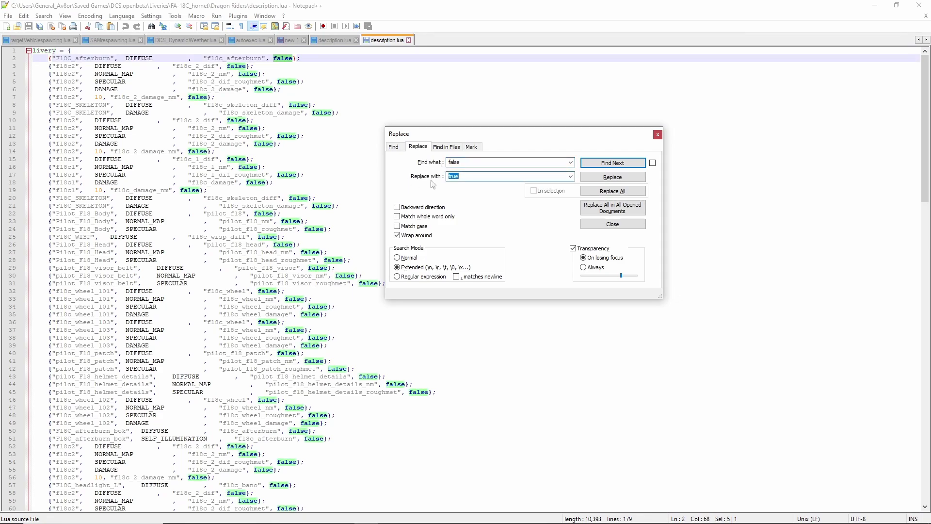
click(607, 194)
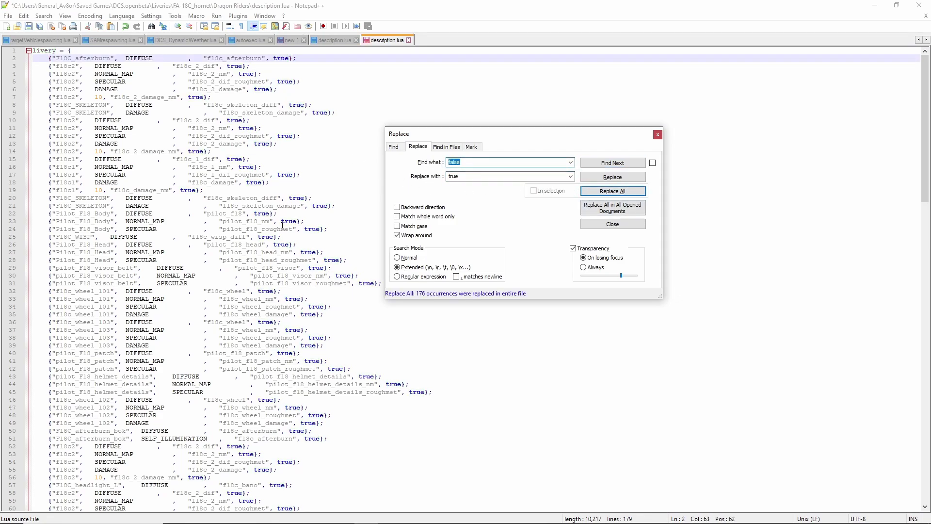
click(658, 135)
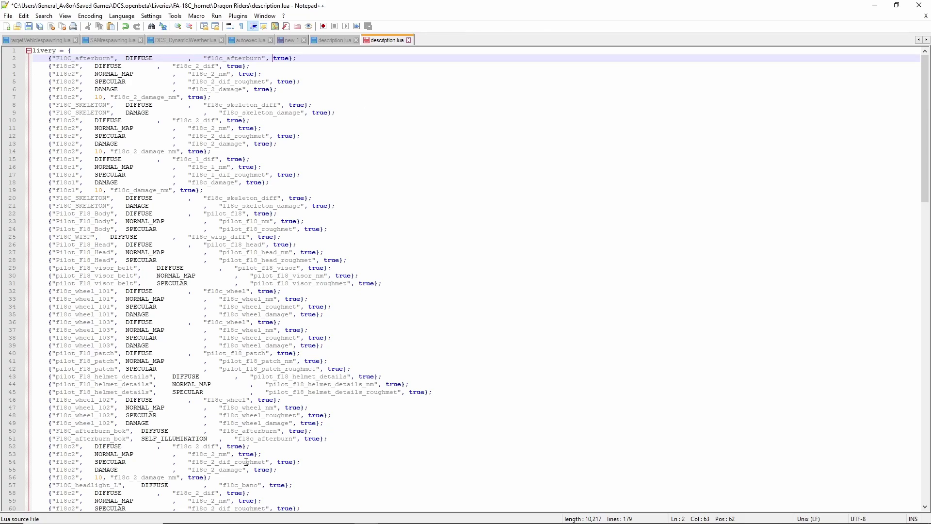
- Check the files in the Dragon Riders livery folder, and return to description.lua in Notepad++
mouse_move(291, 521)
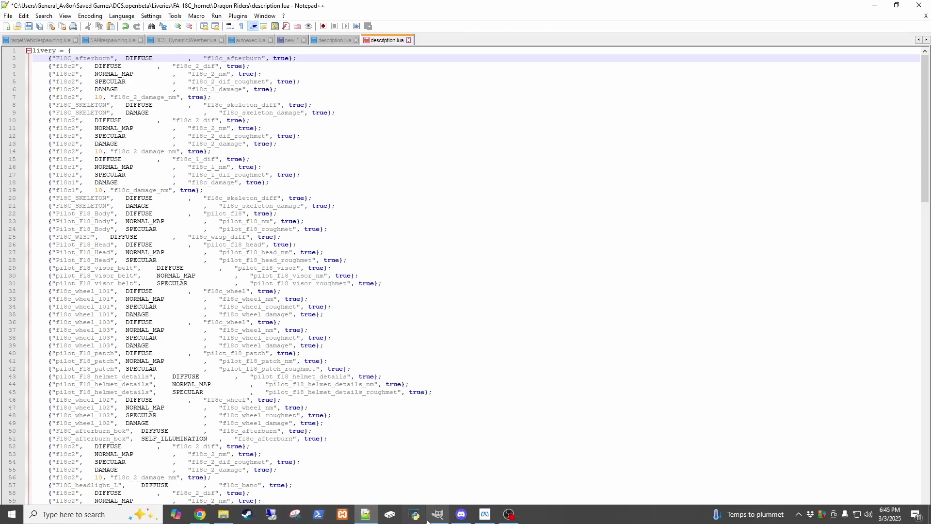
click(223, 514)
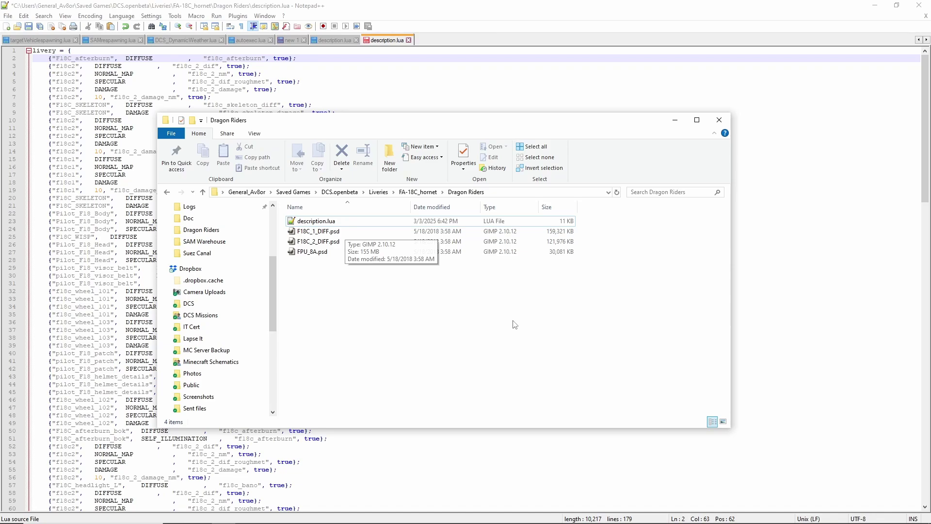
drag(266, 126, 330, 213)
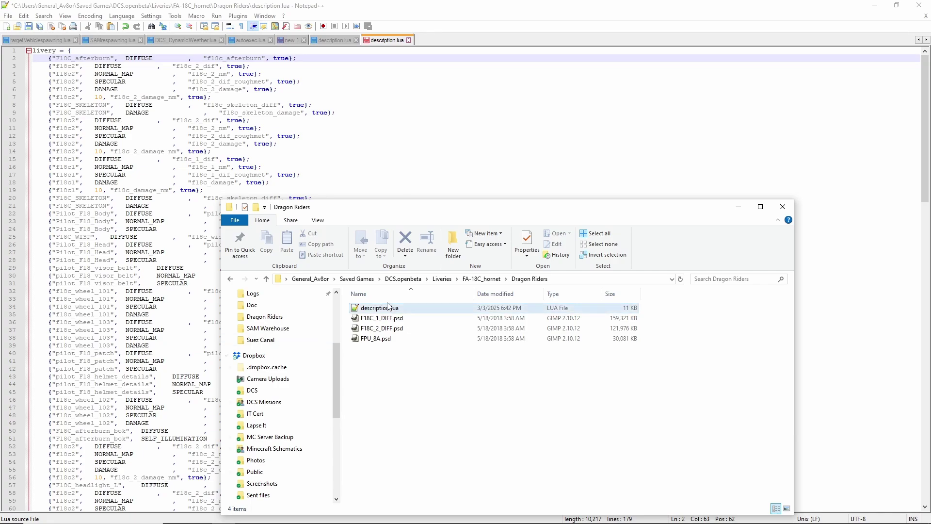
key(alt+Tab)
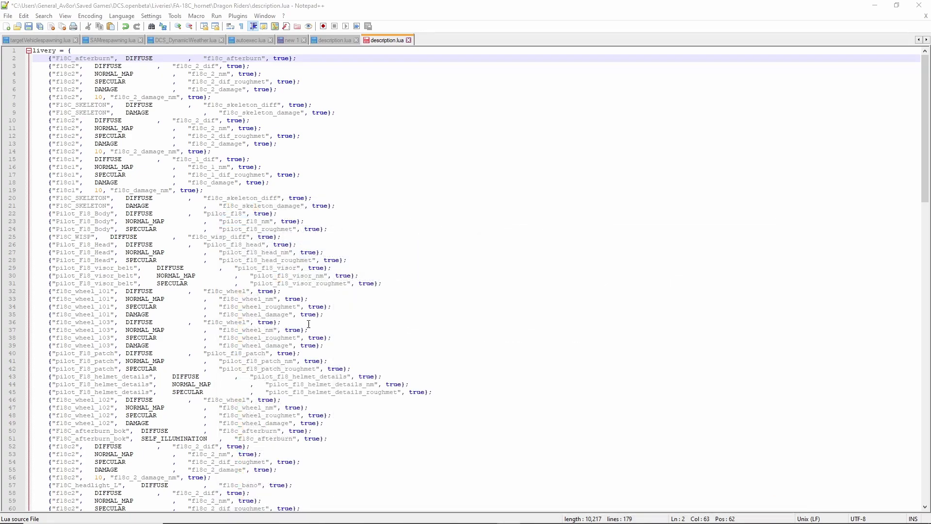
- Replace every occurrence of SPECULAR with ROUGHNESS_METALLIC throughout description.lua
click(158, 228)
drag(158, 229, 126, 228)
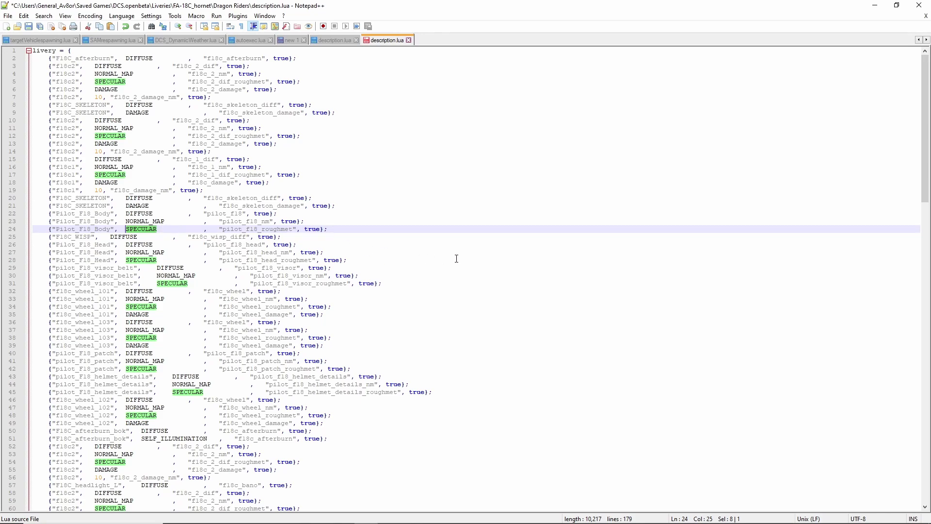
key(ctrl+f)
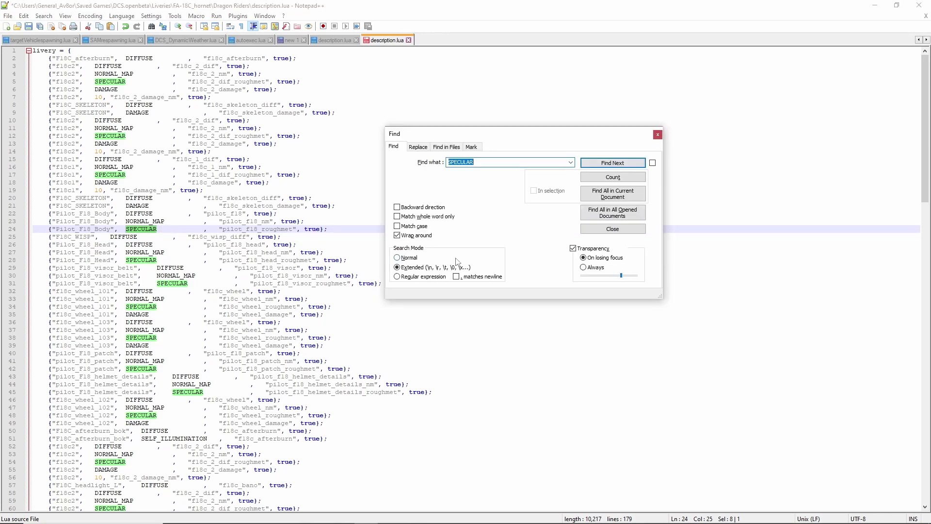
click(418, 147)
double_click(467, 176)
text(ROUGHNESS_METALLIC)
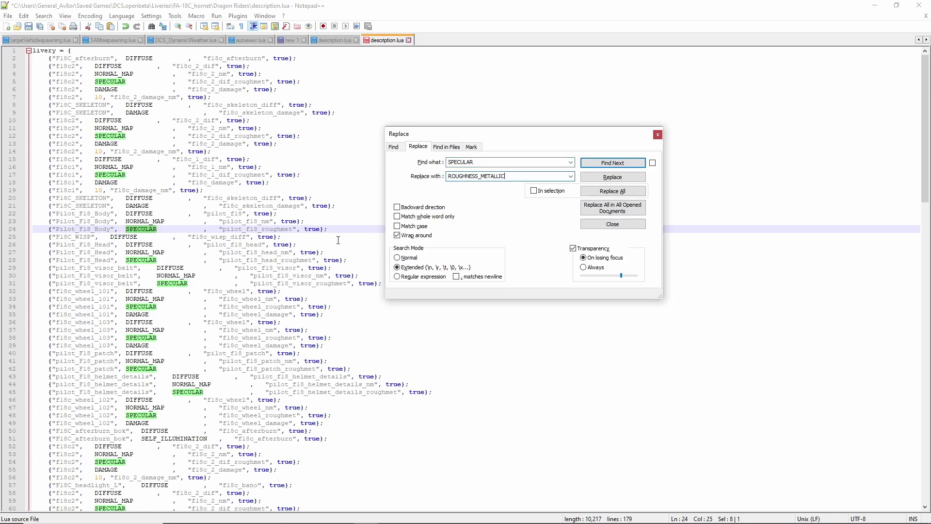
click(608, 191)
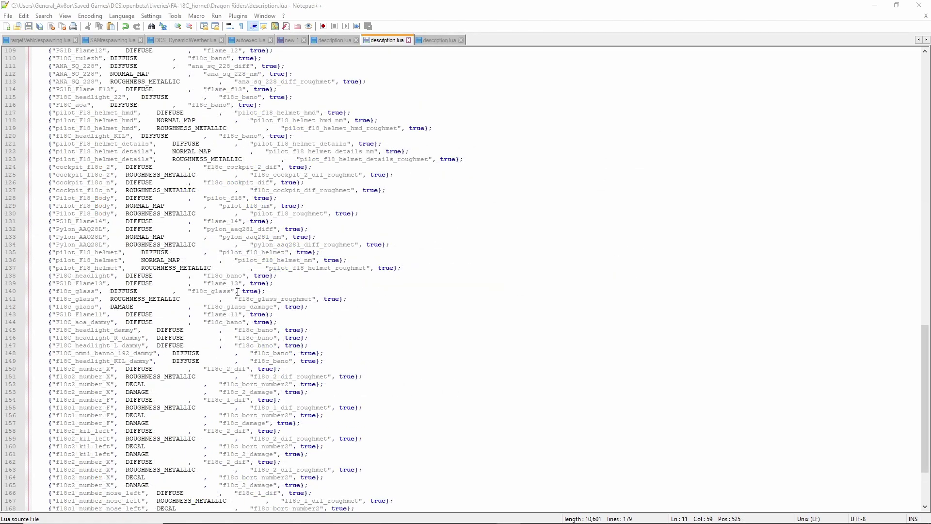
- Add the line name = "Dragon Riders" after the closing brace at the end of description.lua
scroll(167, 349, down, 4)
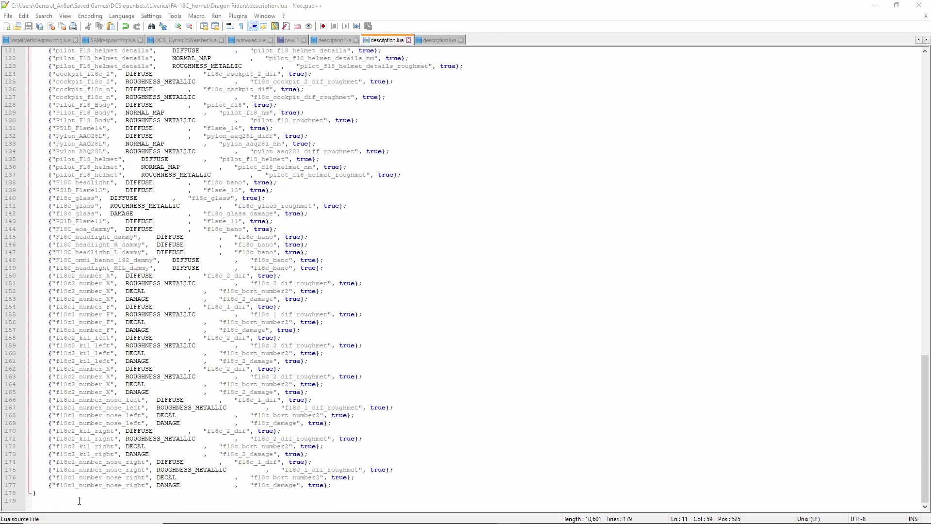
click(67, 501)
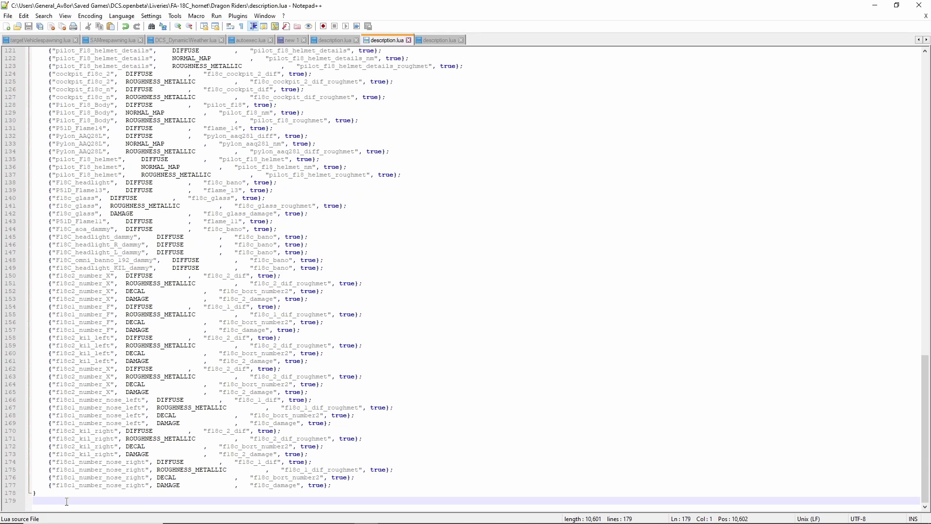
key(Return)
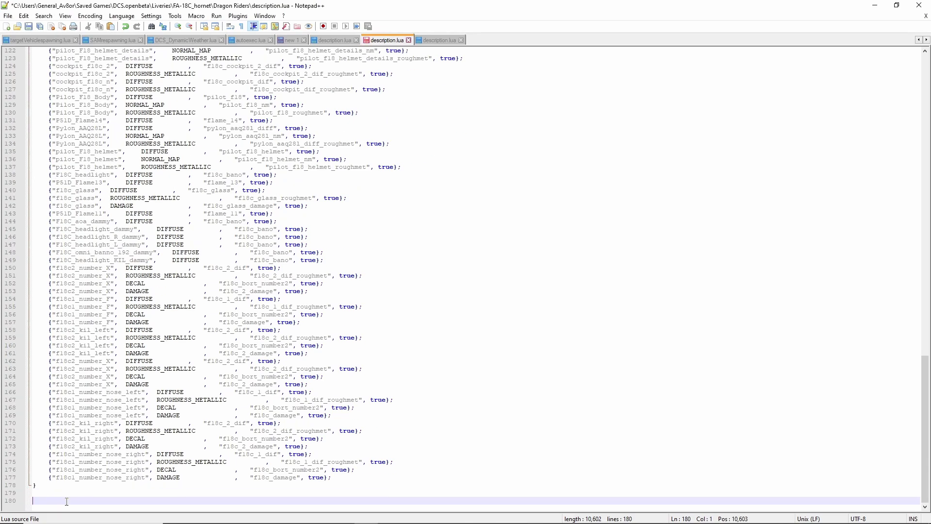
text(name = "Dragon Riders")
- Check the livery folder names inside FA-18C_hornet, and review the texture entries in description.lua
mouse_move(145, 521)
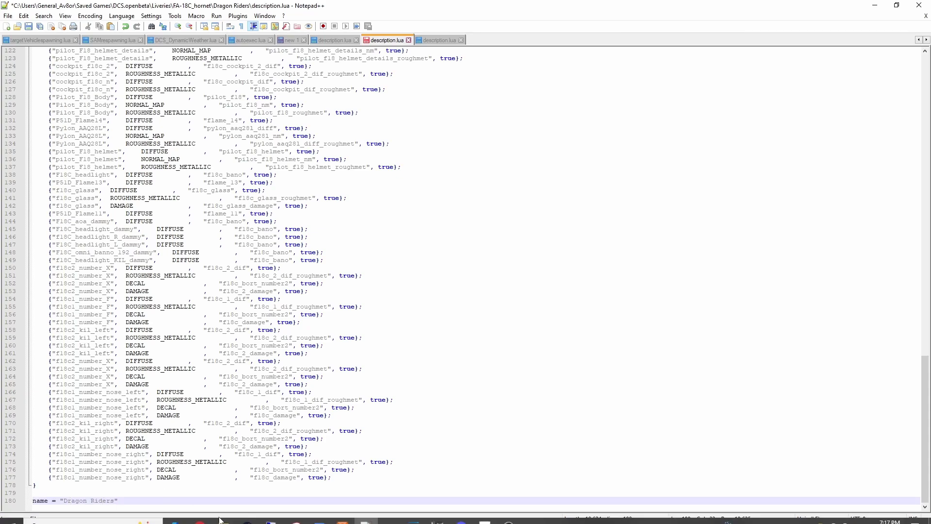
click(227, 514)
key(alt+Left)
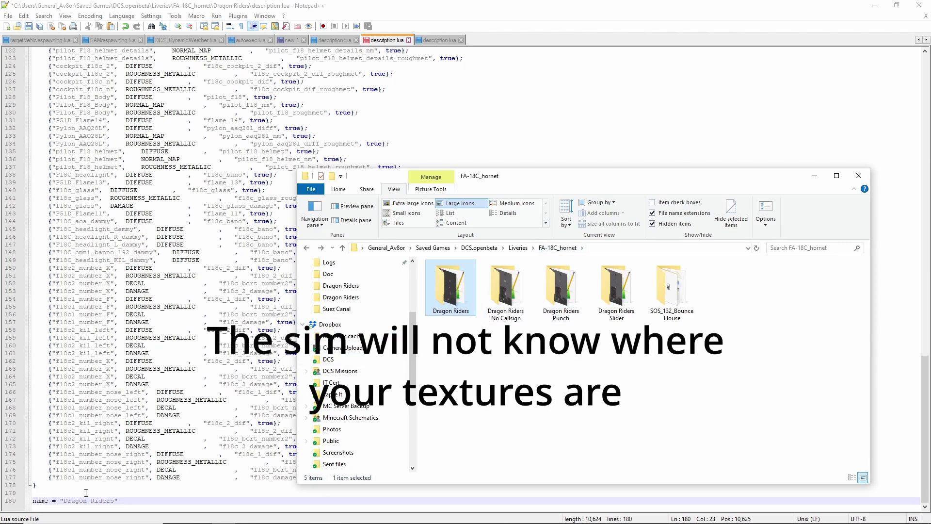
click(815, 176)
scroll(209, 316, up, 20)
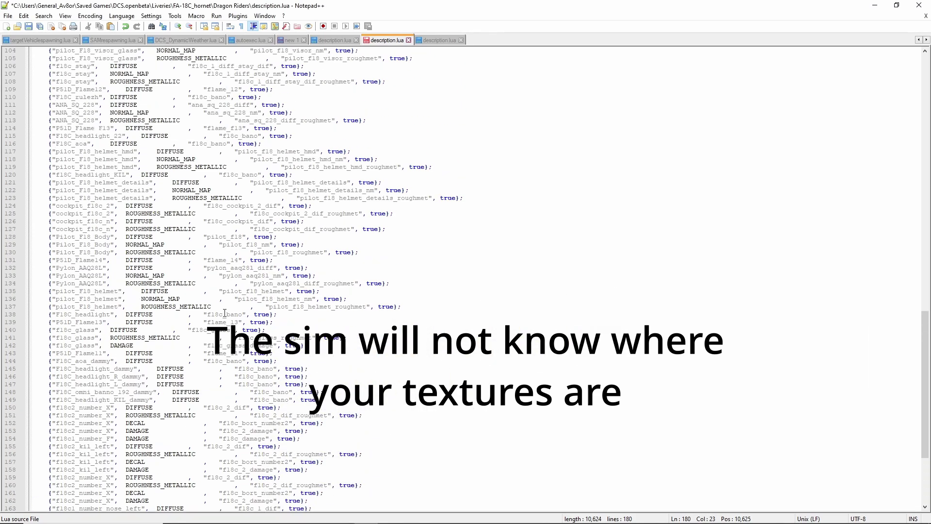
scroll(224, 313, up, 9)
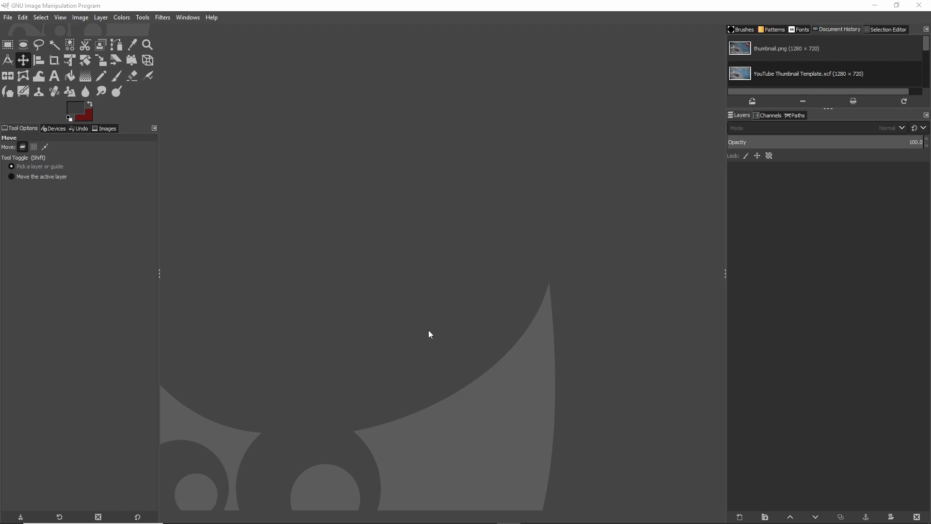
- Open F18C_1_DIFF.psd from the Dragon Riders folder in GIMP, converting it to the GIMP built-in sRGB profile
mouse_move(426, 522)
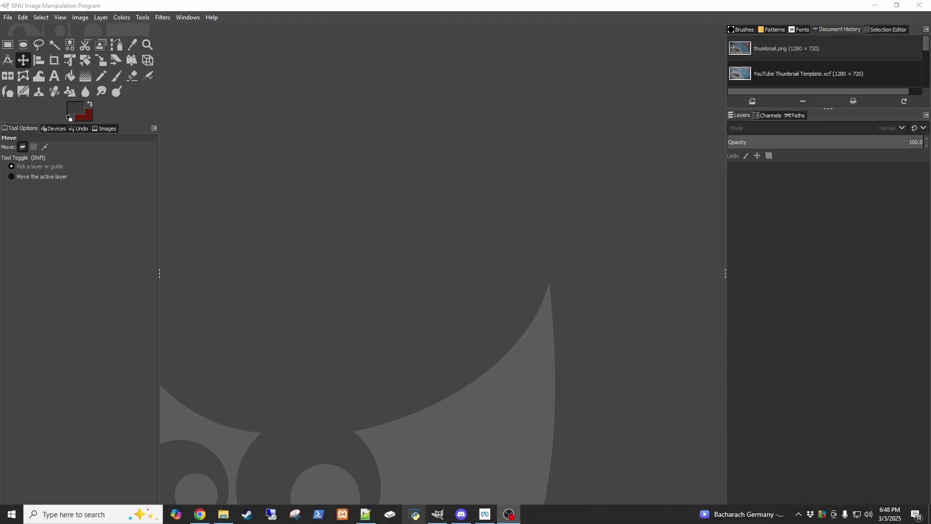
mouse_move(223, 520)
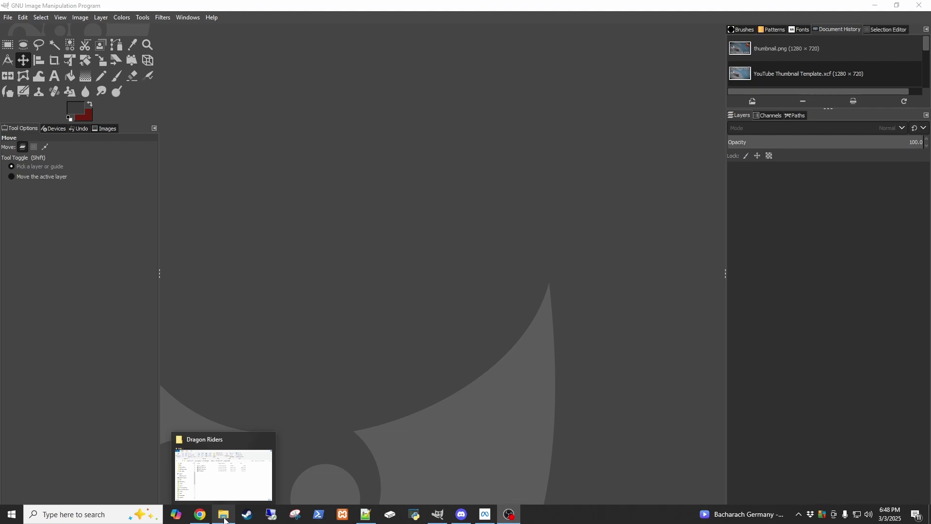
click(224, 520)
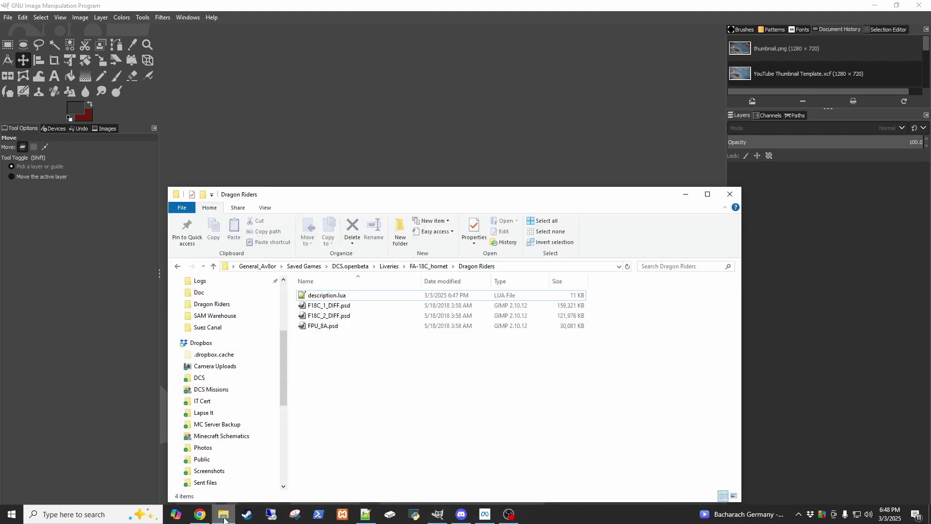
drag(427, 197, 411, 186)
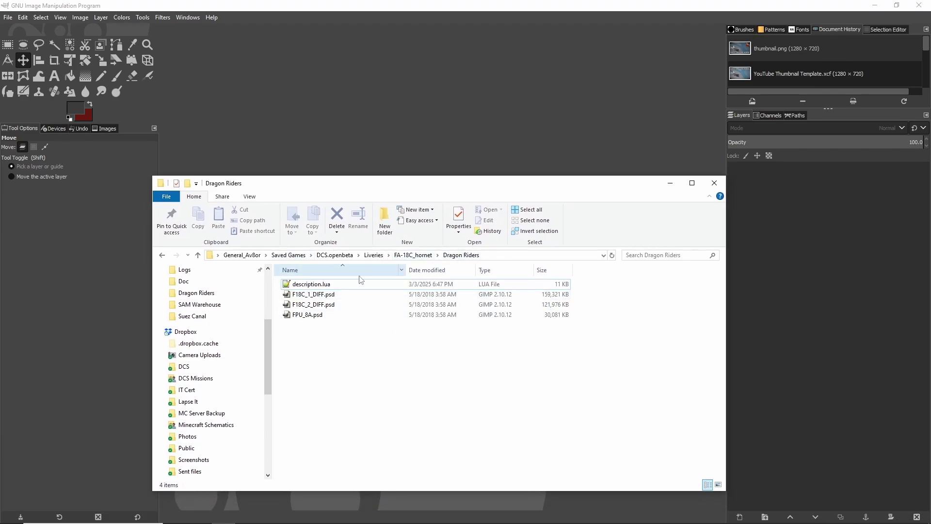
click(309, 296)
double_click(308, 296)
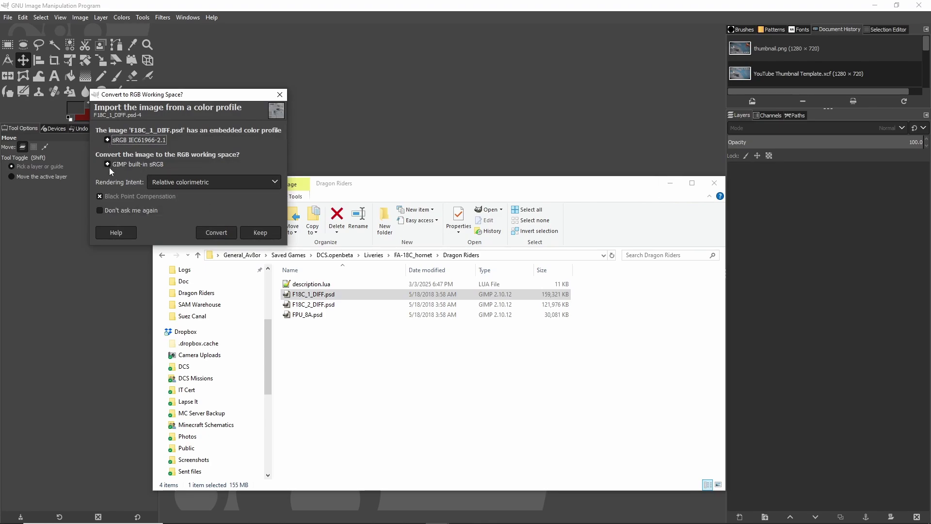
click(307, 296)
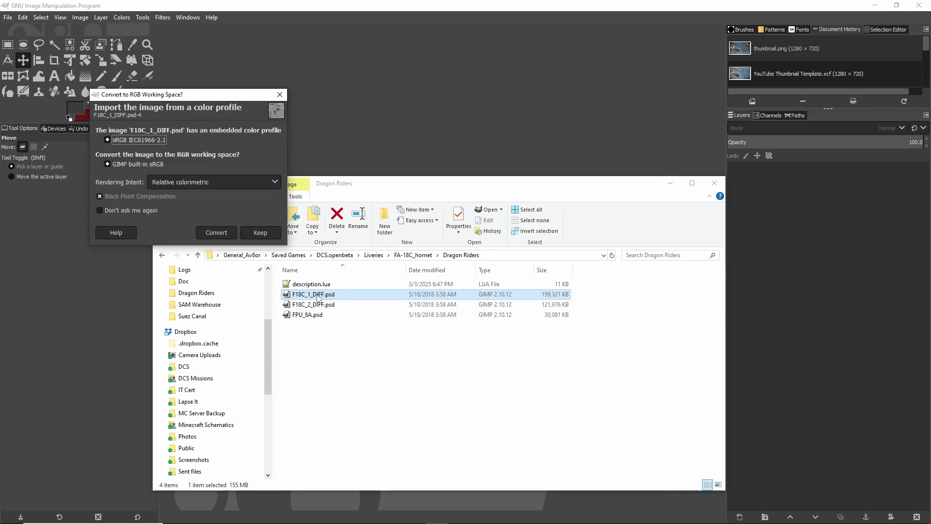
click(186, 145)
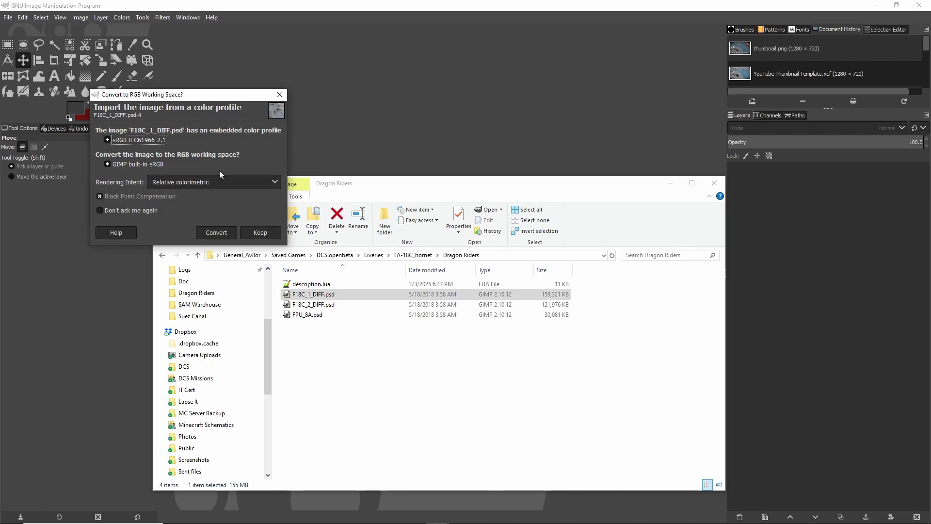
drag(180, 95, 207, 100)
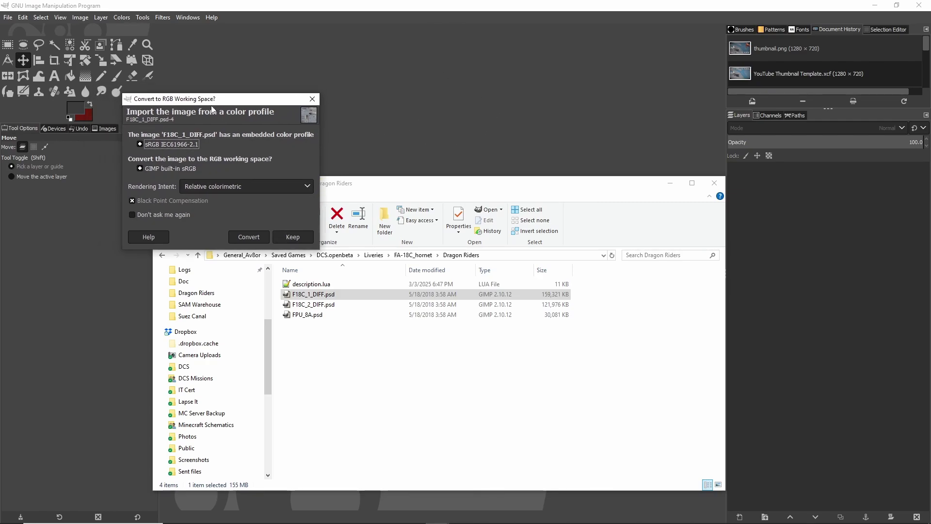
click(251, 239)
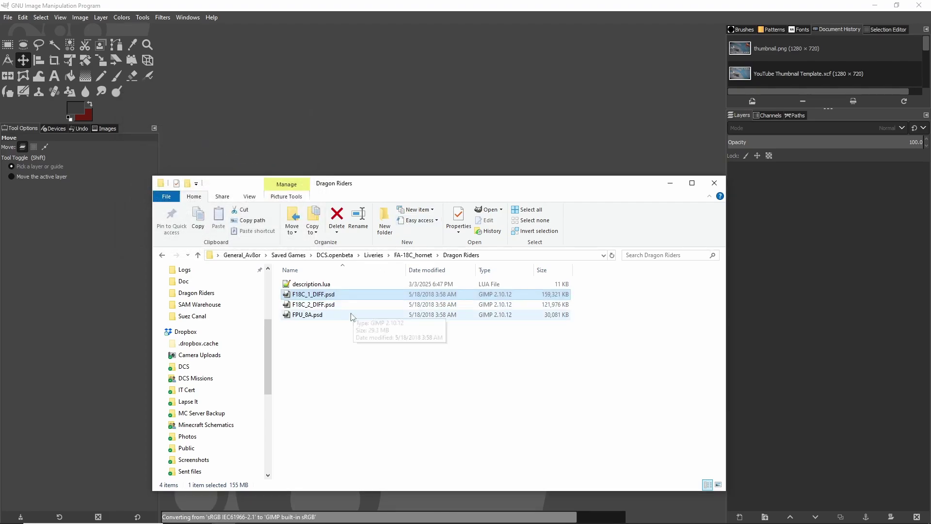
double_click(353, 291)
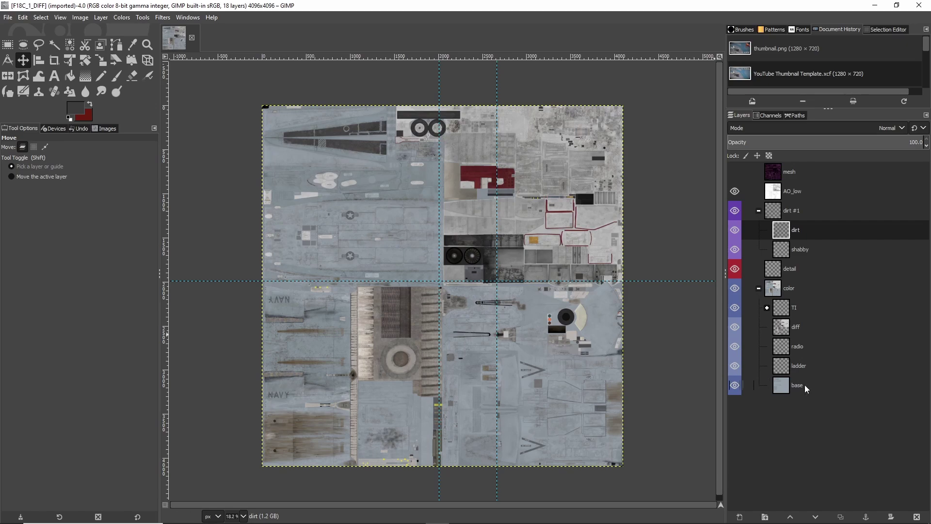
- Toggle the base layer's visibility to see what it covers, and review the layers inside the TI group
click(735, 386)
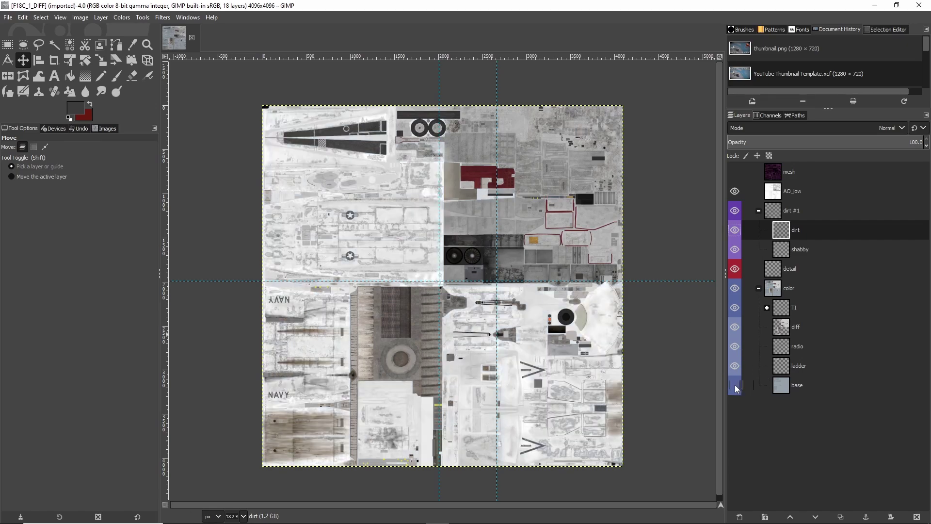
click(736, 385)
click(804, 384)
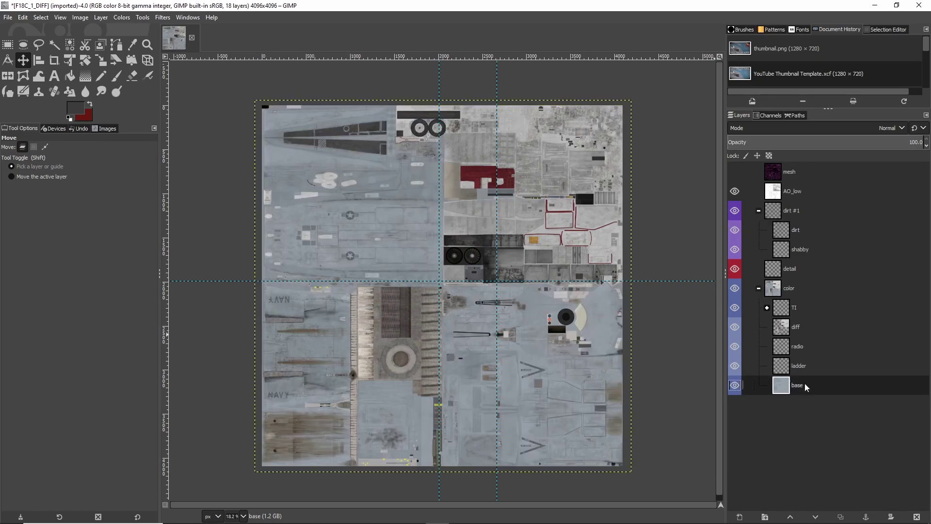
click(736, 386)
click(736, 387)
click(766, 307)
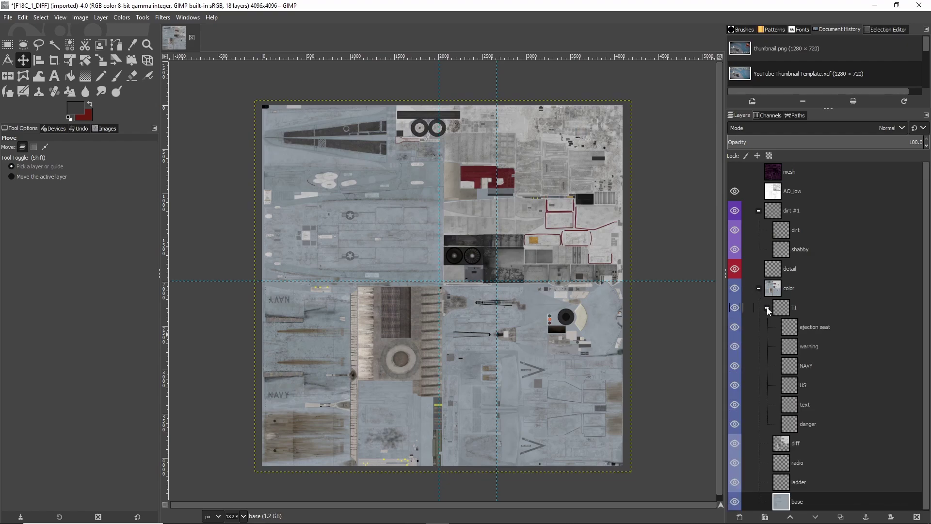
click(767, 307)
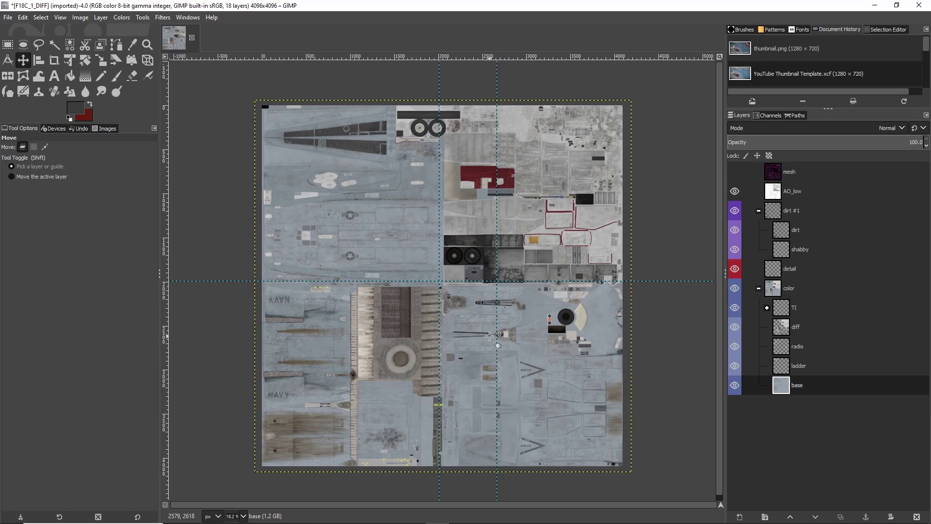
- Hide the dirt #1 layer group and check the current foreground colour
click(735, 212)
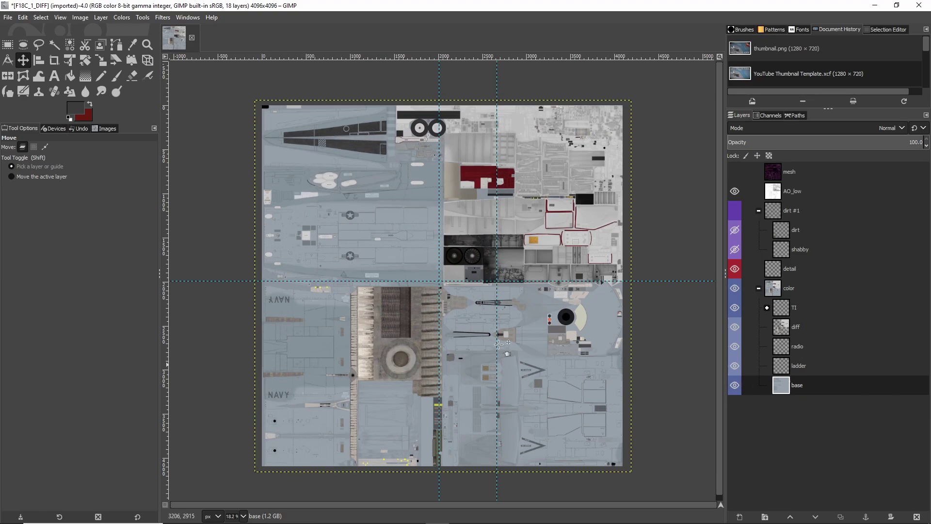
click(75, 111)
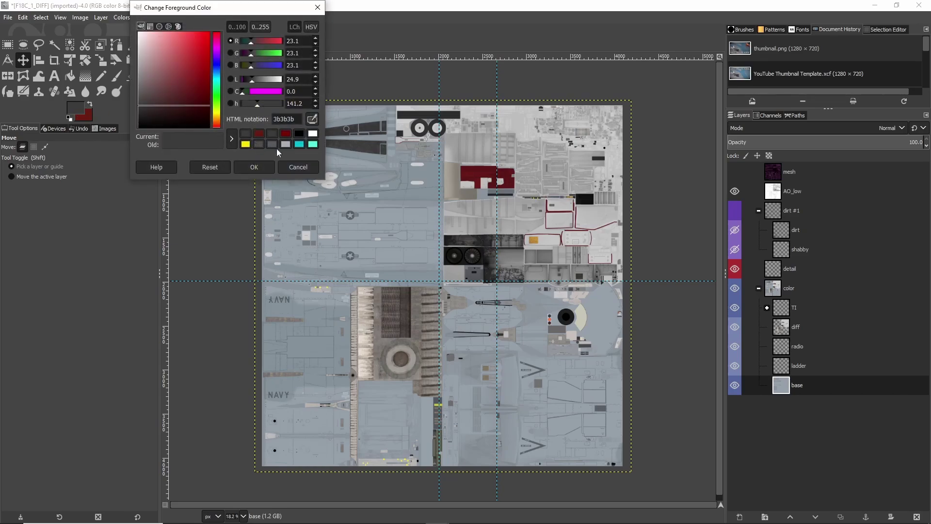
click(286, 167)
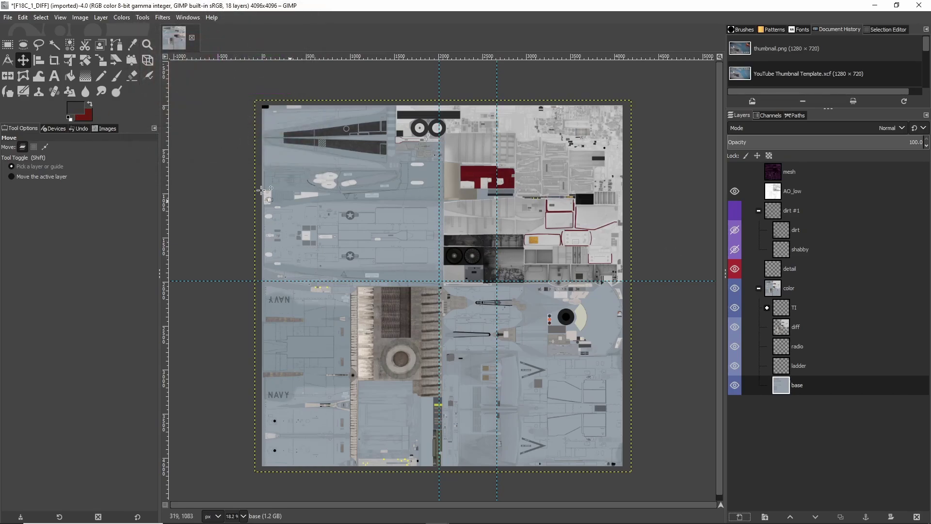
- Add a 4096 × 4096 px layer named Livery directly above the base layer, filled with the foreground colour
click(802, 386)
click(740, 517)
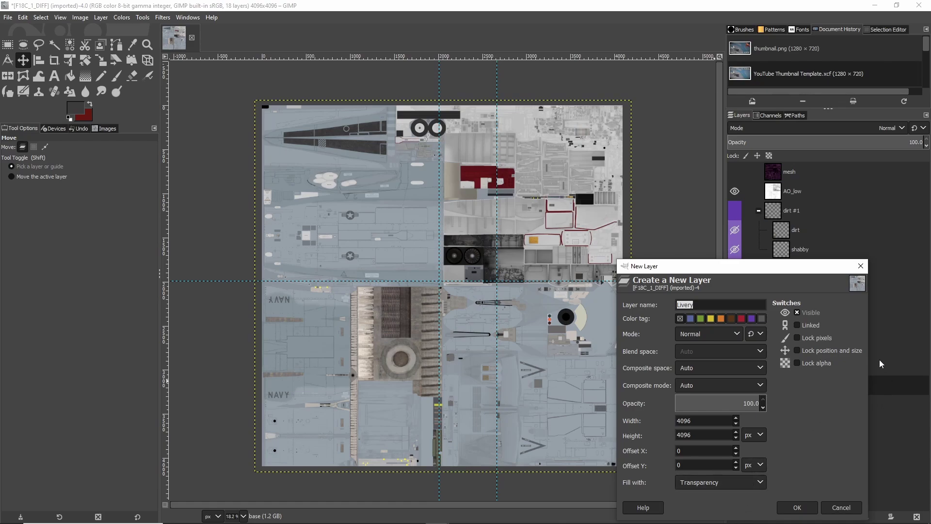
click(726, 485)
click(754, 431)
click(797, 508)
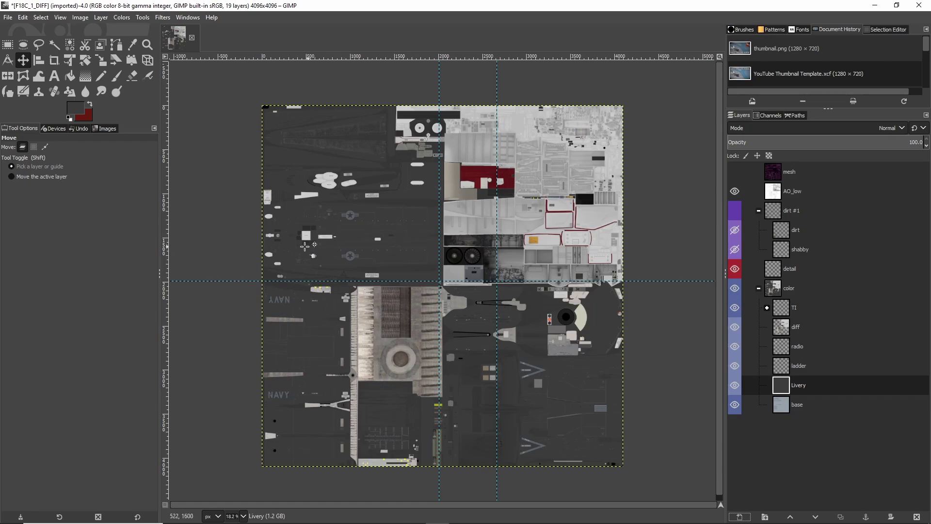
- Inspect the darkened fuselage texture up close and overwrite F18C_1_DIFF.psd with the edited image
scroll(305, 237, up, 4)
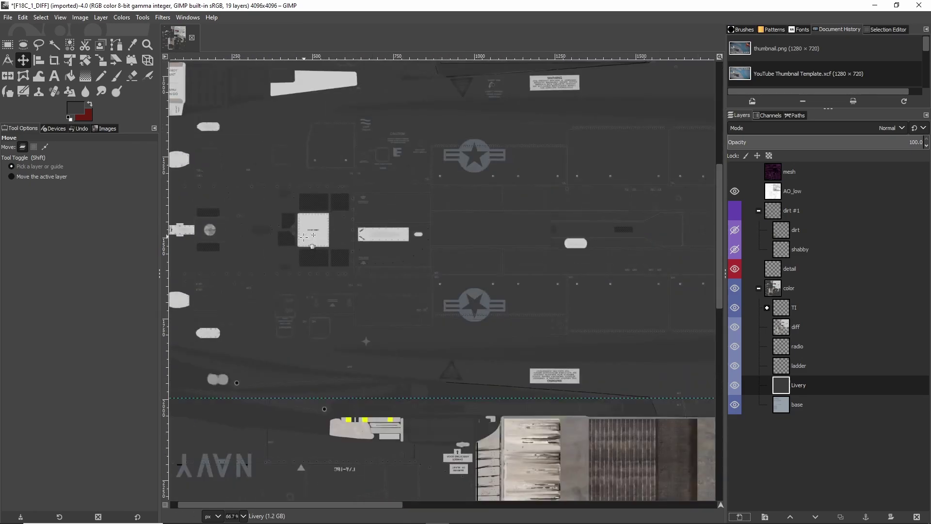
scroll(305, 237, down, 3)
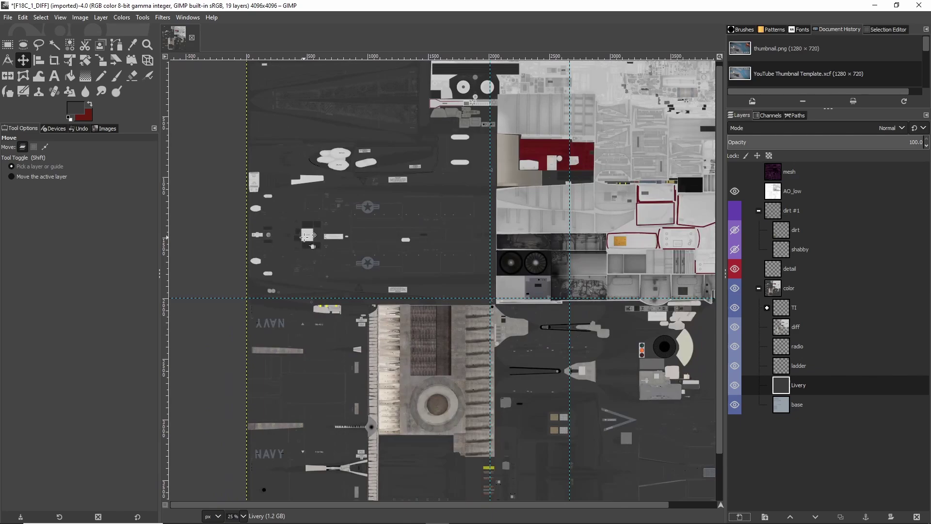
scroll(305, 237, down, 1)
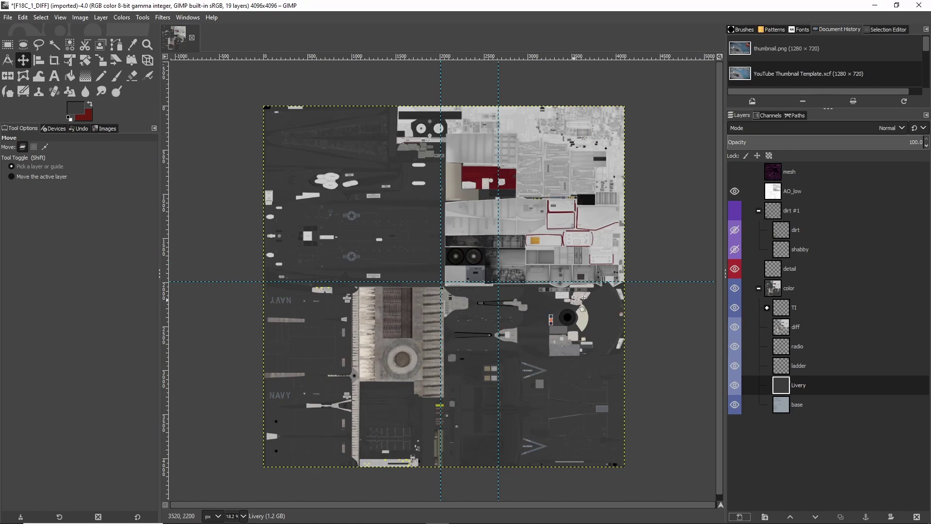
click(10, 18)
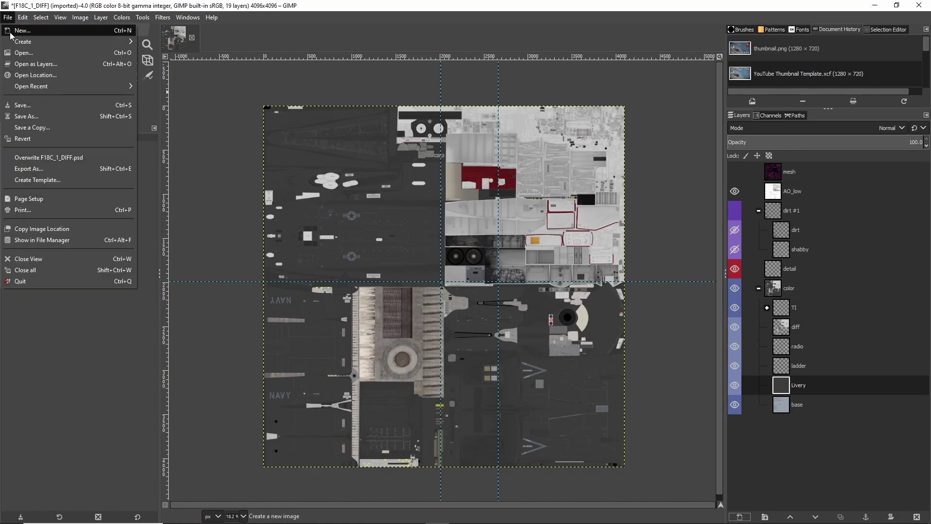
click(48, 161)
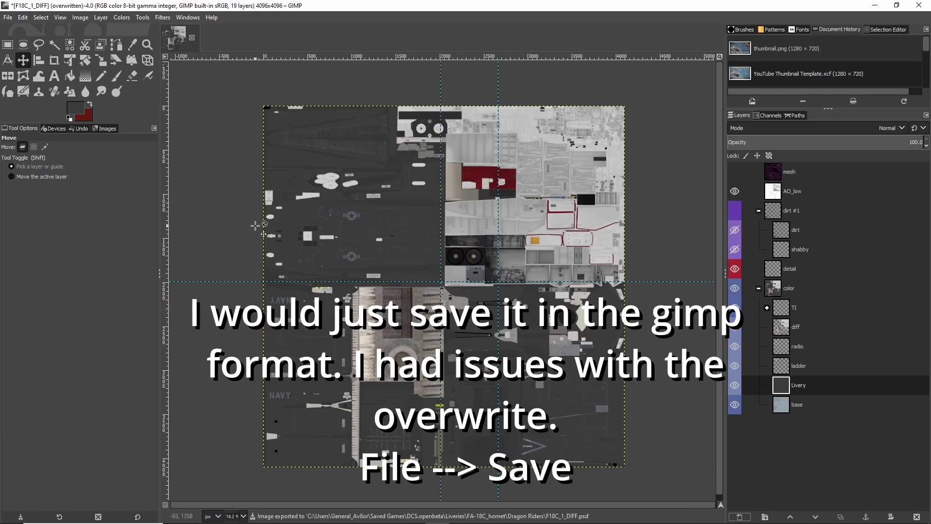
click(8, 18)
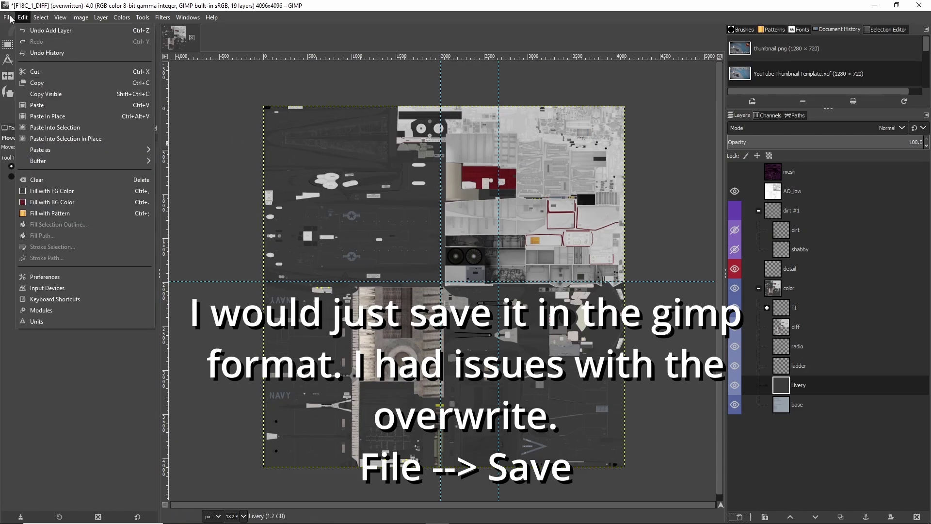
click(515, 245)
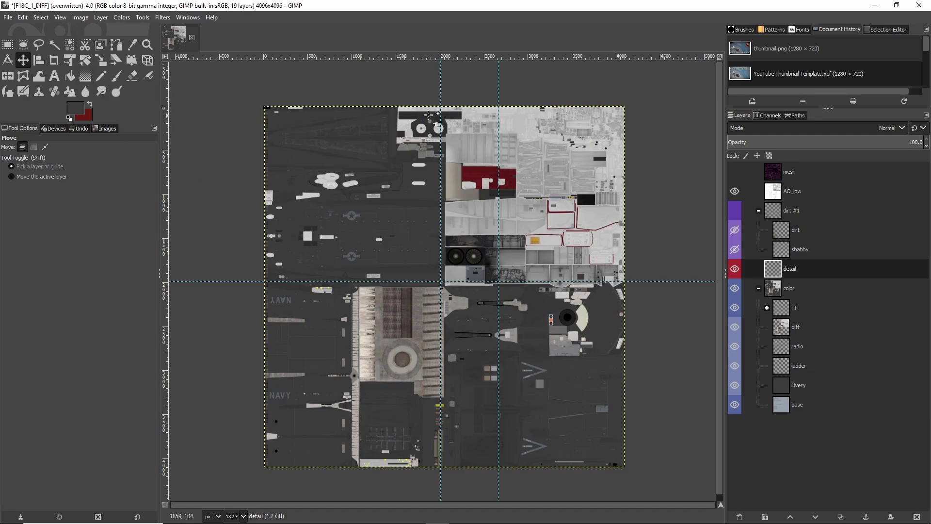
click(80, 17)
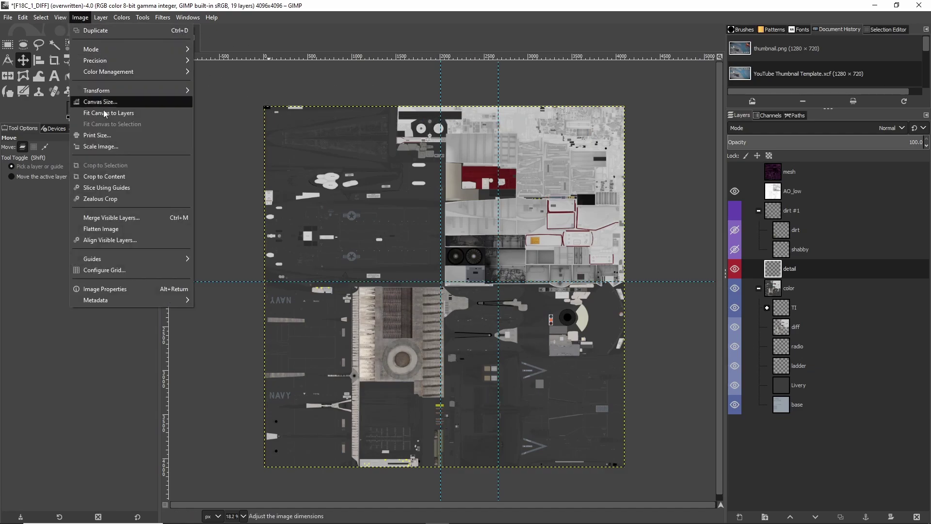
mouse_move(130, 259)
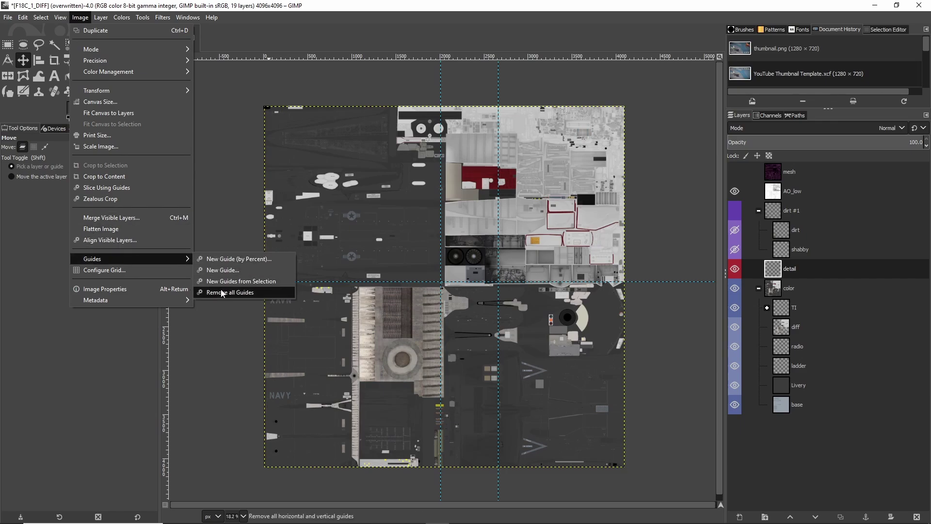
click(684, 202)
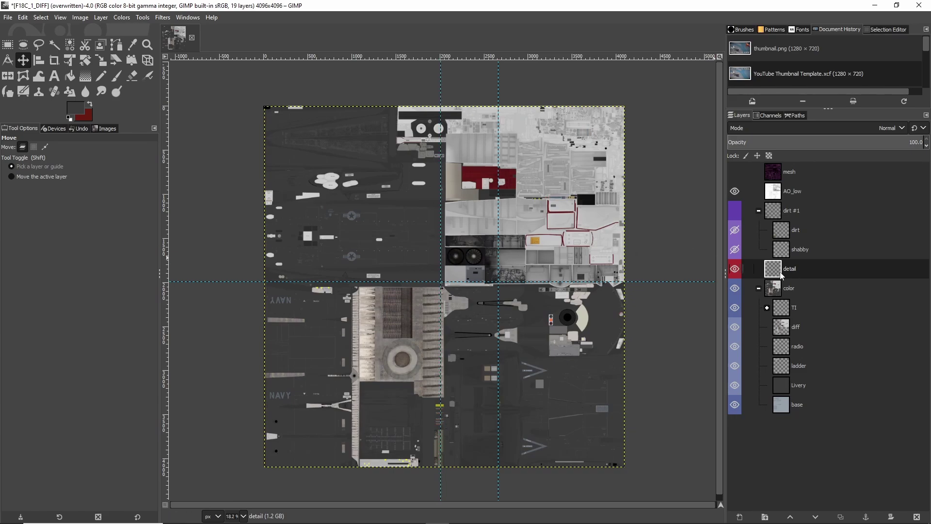
- Toggle the visibility of the diff and detail layers to see which parts of the texture each one contains
click(792, 292)
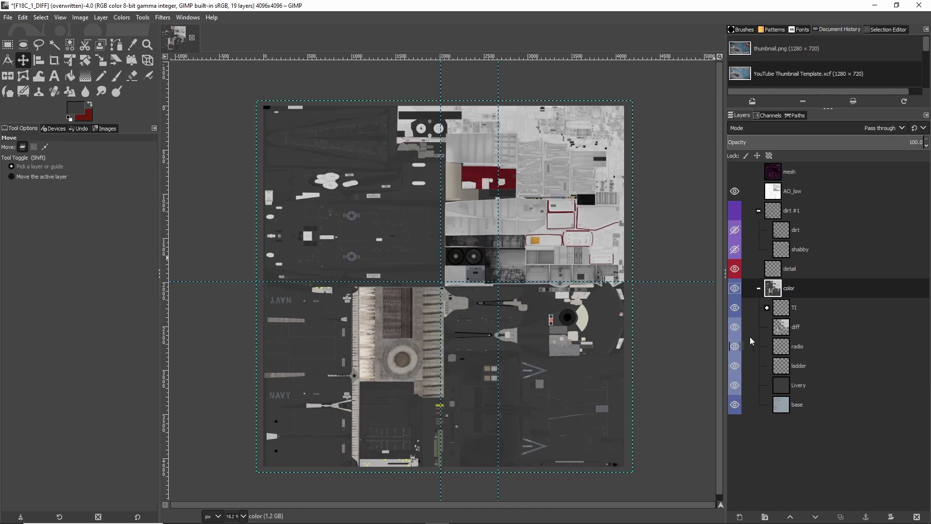
click(734, 327)
click(734, 327)
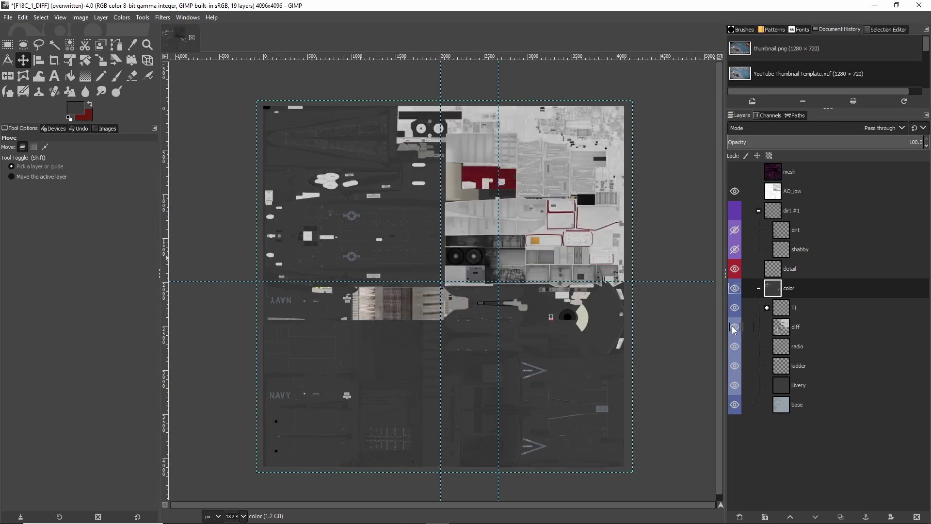
click(795, 269)
click(735, 269)
click(736, 270)
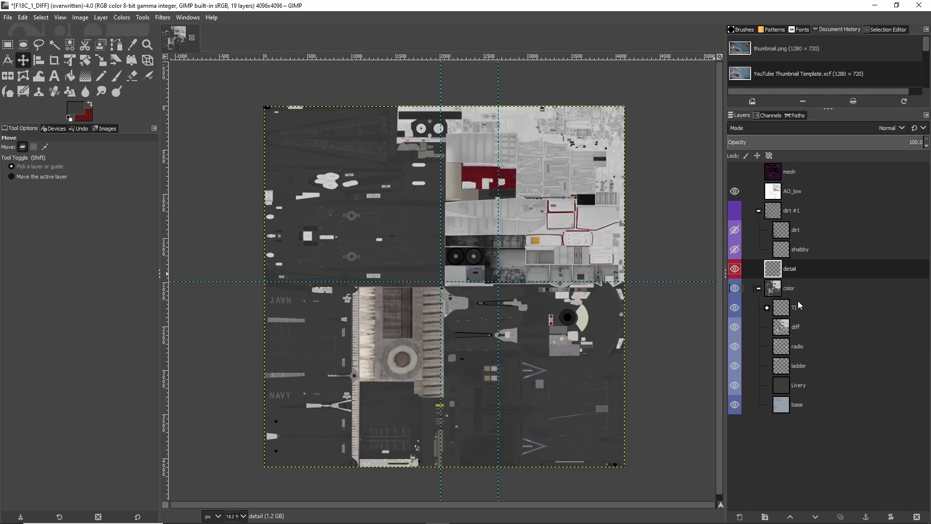
- Collapse the dirt #1 layer group and select the detail layer
click(800, 386)
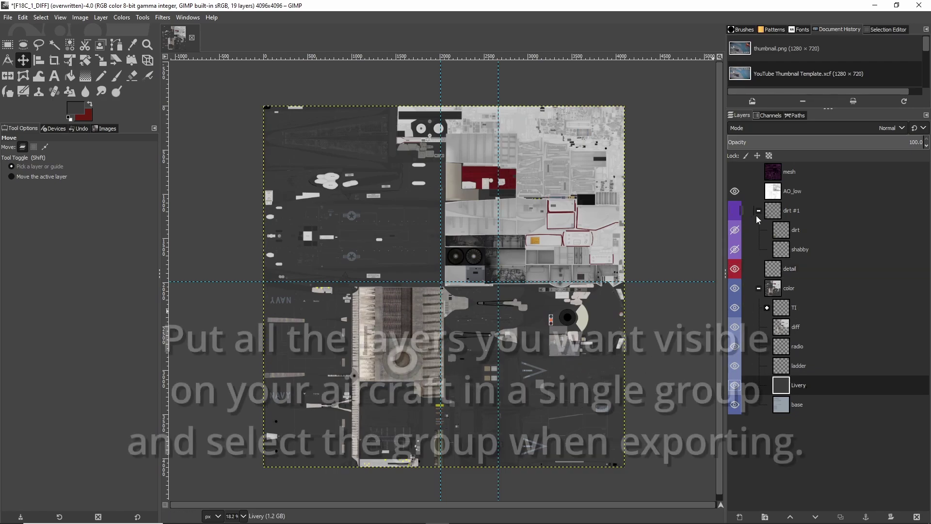
click(795, 183)
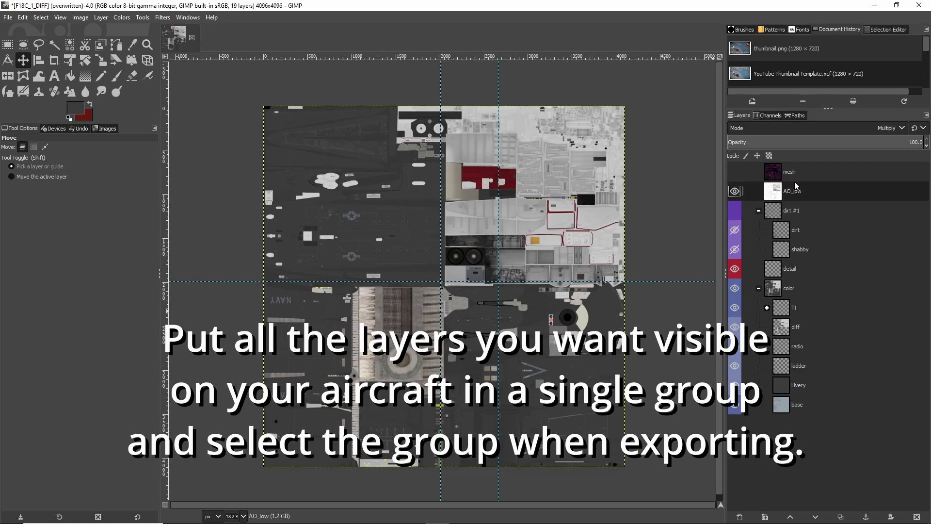
click(758, 210)
click(789, 229)
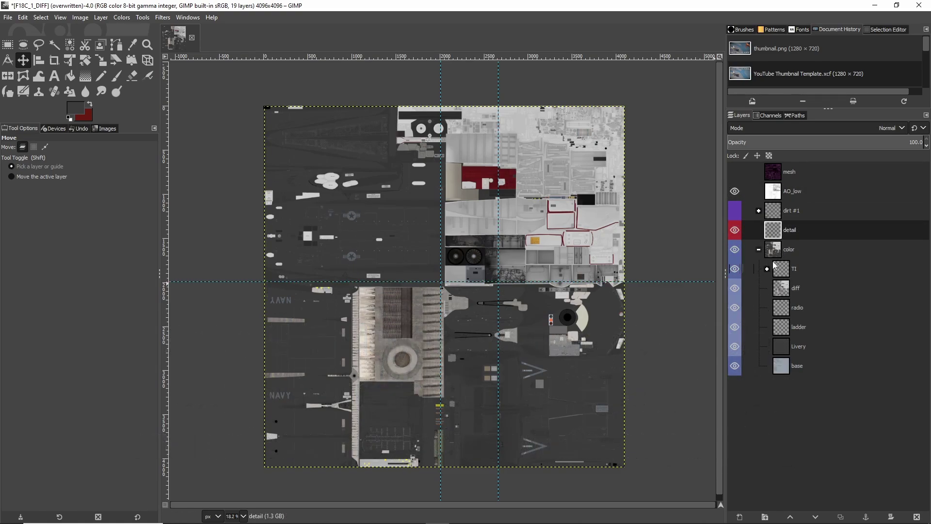
- Move the detail and AO_low layers into the color group, placing AO_low above detail at its head
drag(794, 234, 796, 264)
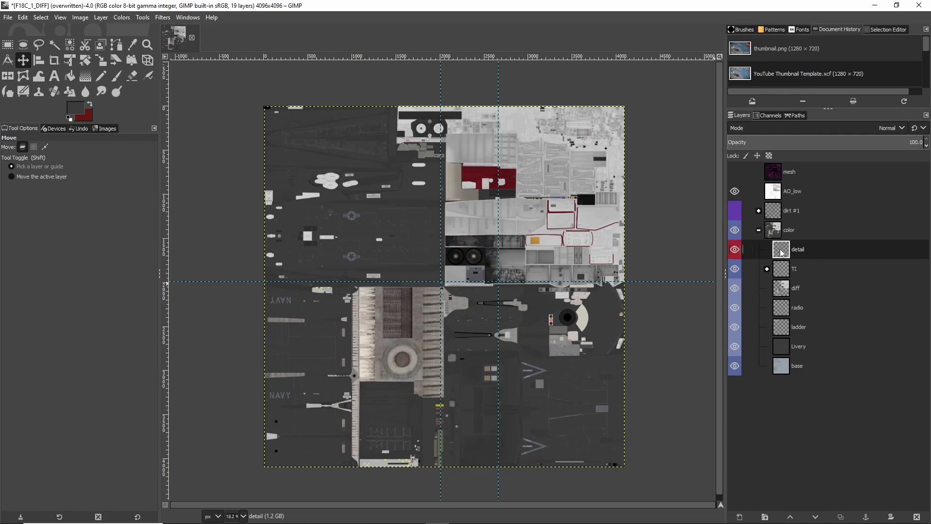
click(759, 230)
click(759, 230)
click(759, 230)
click(759, 230)
click(759, 230)
click(758, 230)
click(736, 191)
click(736, 191)
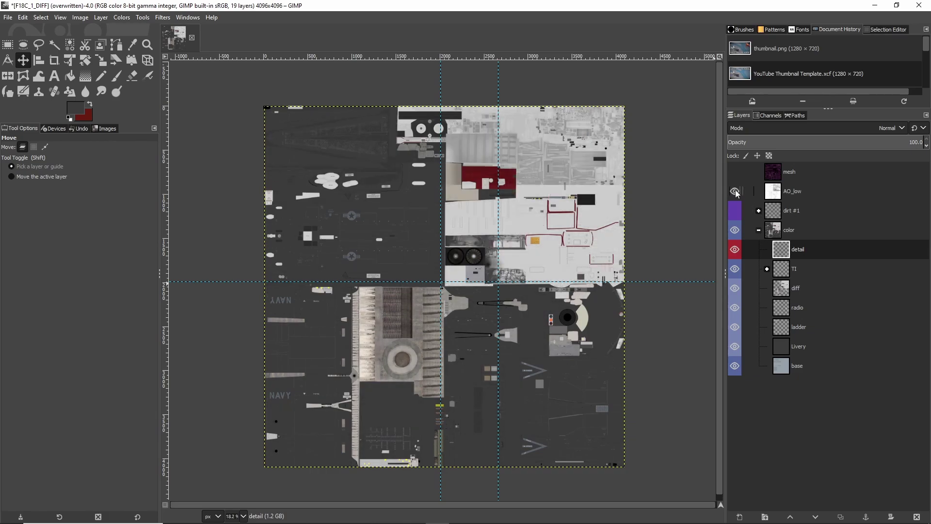
drag(795, 196, 798, 245)
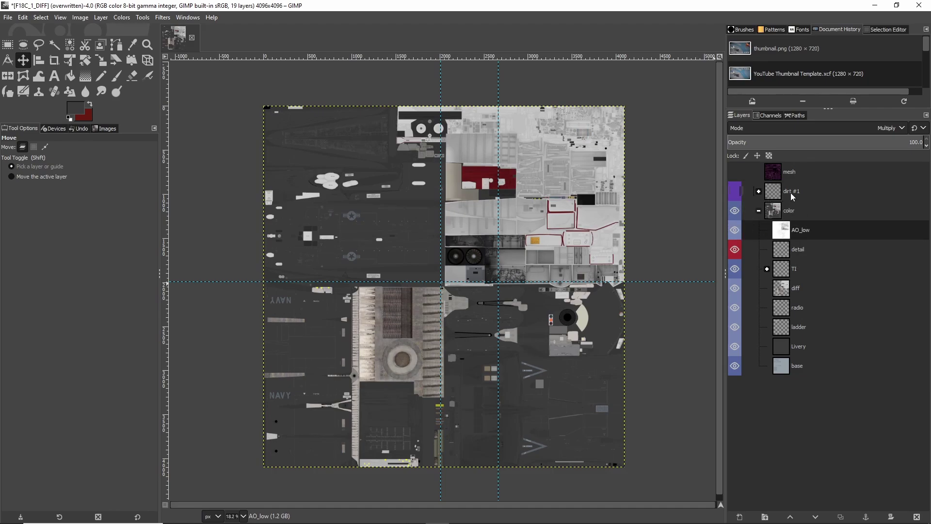
mouse_move(792, 196)
mouse_down()
mouse_move(792, 206)
mouse_move(797, 200)
mouse_up()
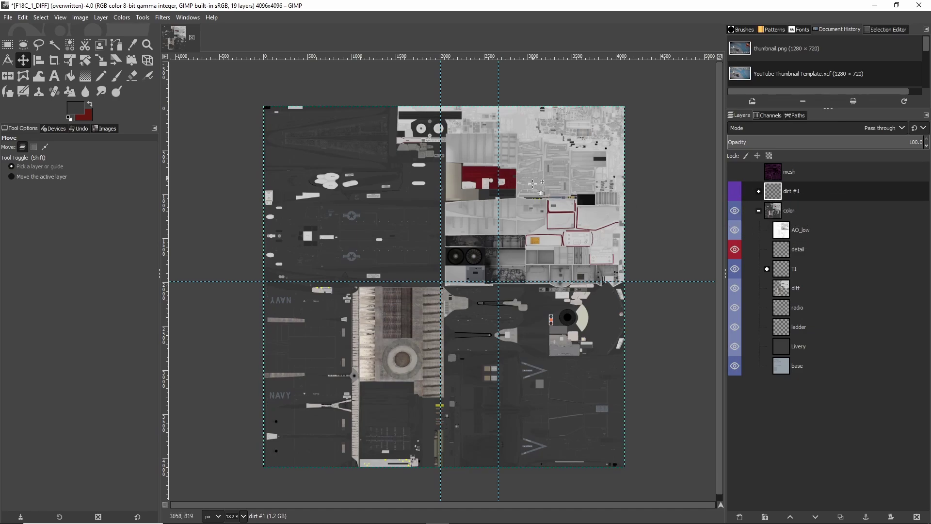
- Start exporting the image with the color group selected, naming the file F18C_1_DIFF.dds in the Dragon Riders folder
click(794, 211)
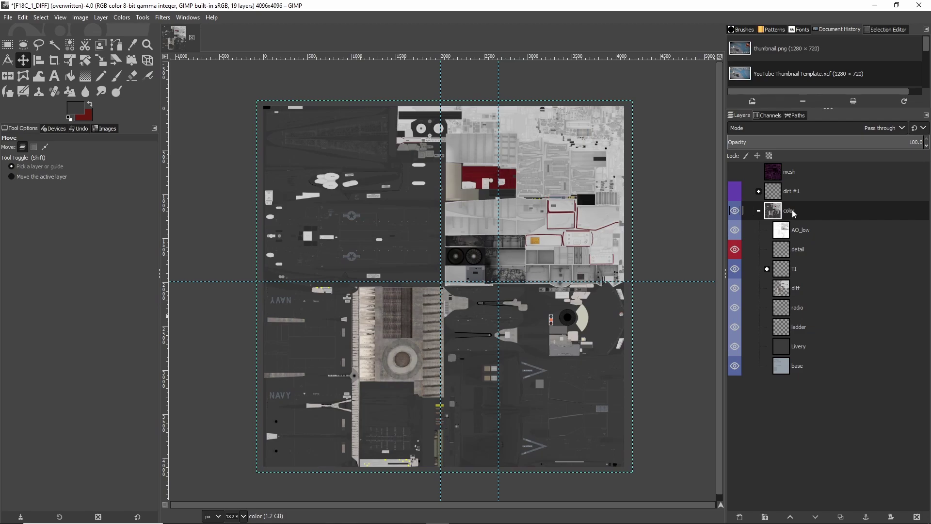
click(8, 17)
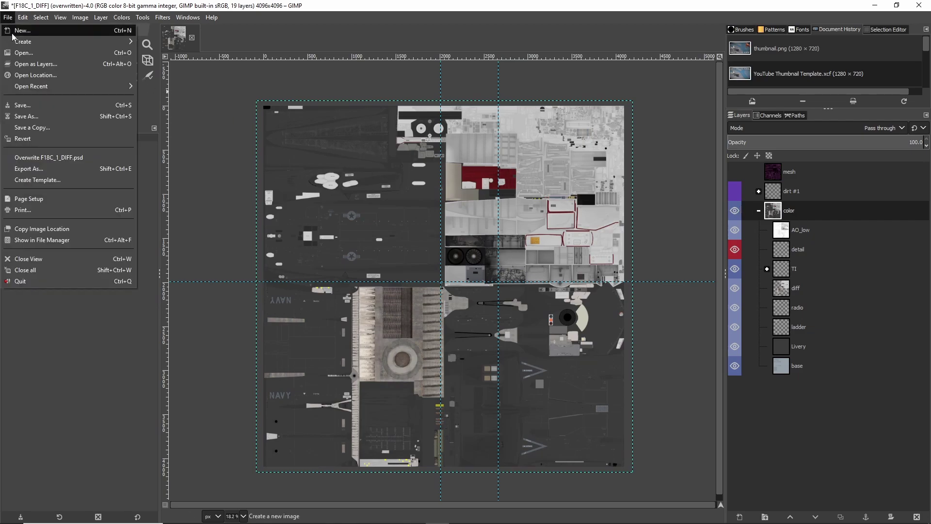
click(111, 173)
drag(305, 97, 296, 97)
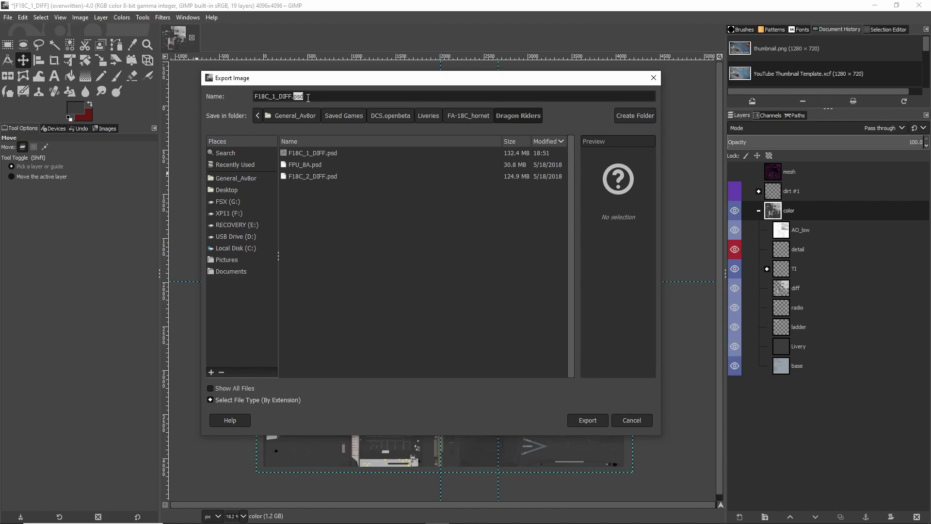
text(dds)
click(596, 423)
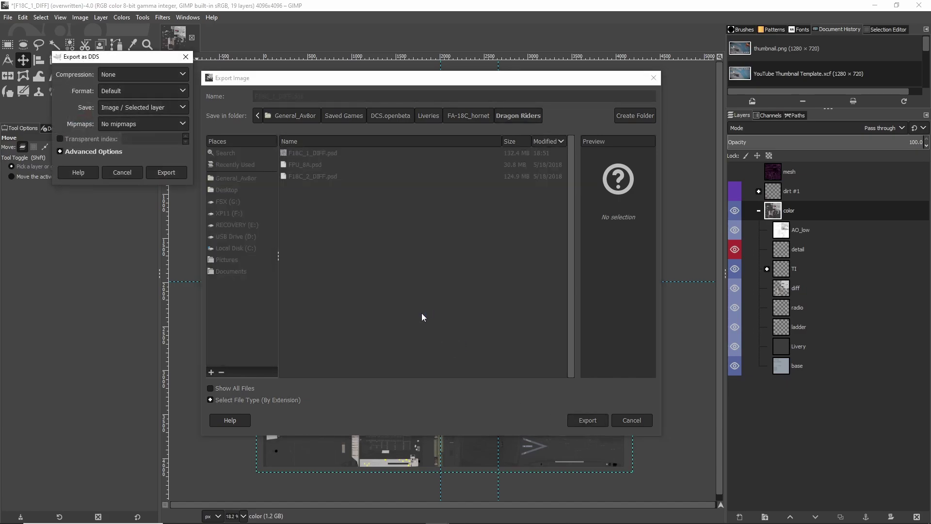
- Set the DDS export compression to BC1 / DXT1
drag(134, 62, 434, 211)
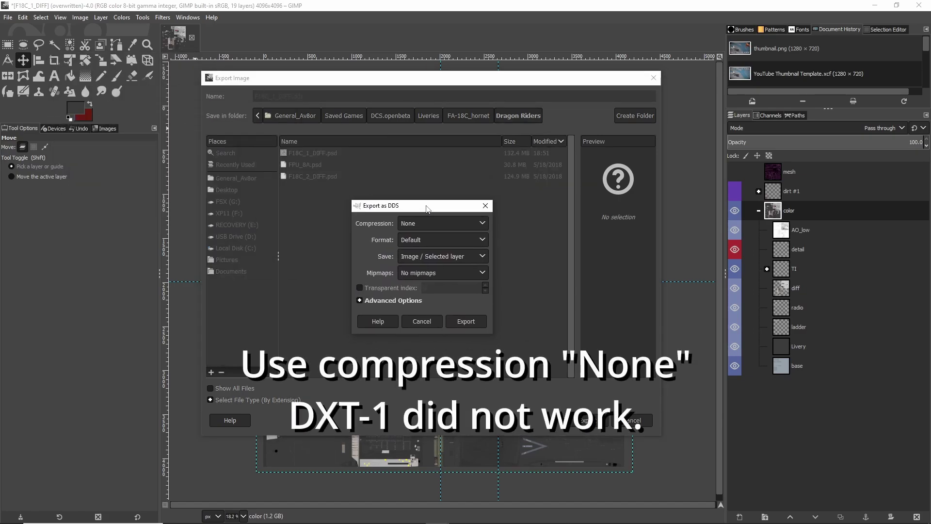
click(482, 226)
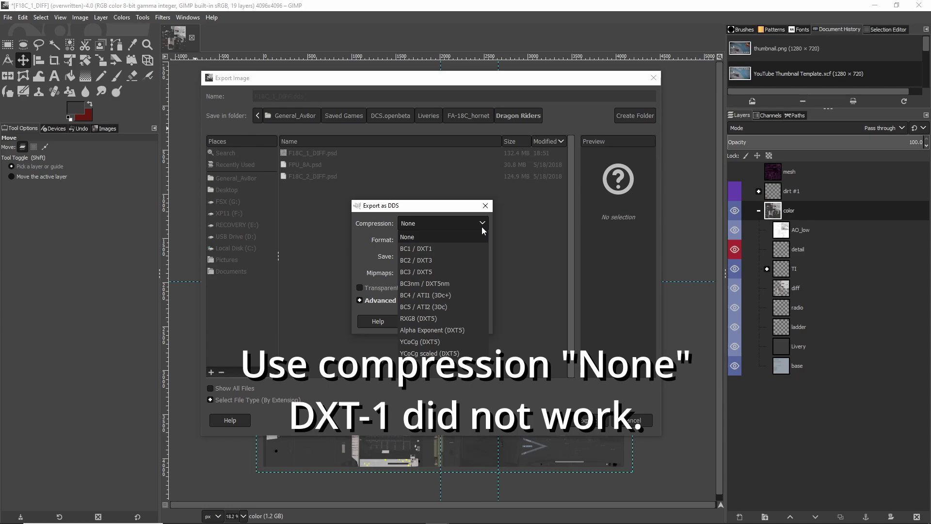
click(441, 250)
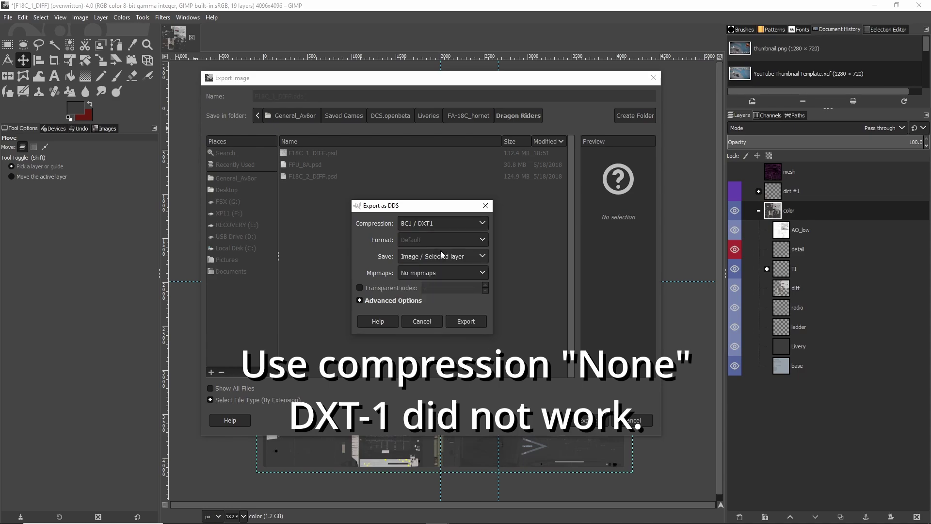
click(467, 224)
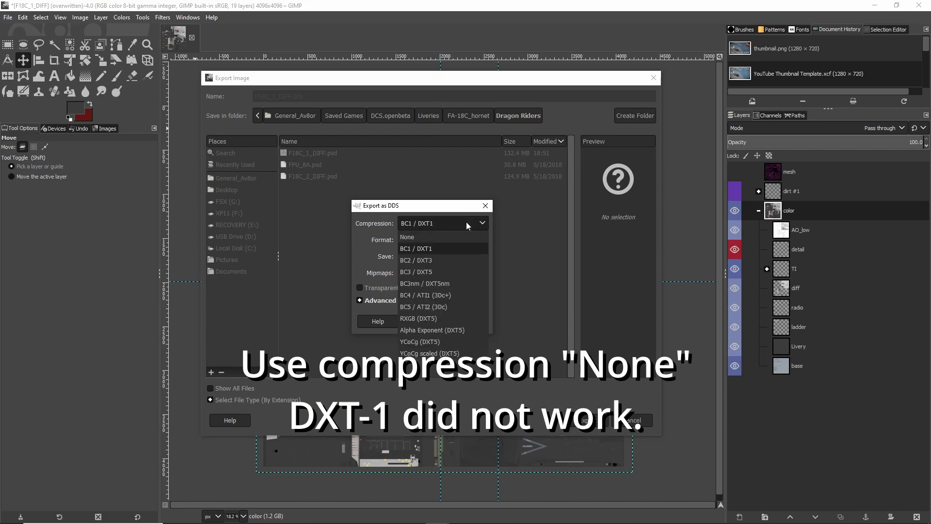
click(452, 247)
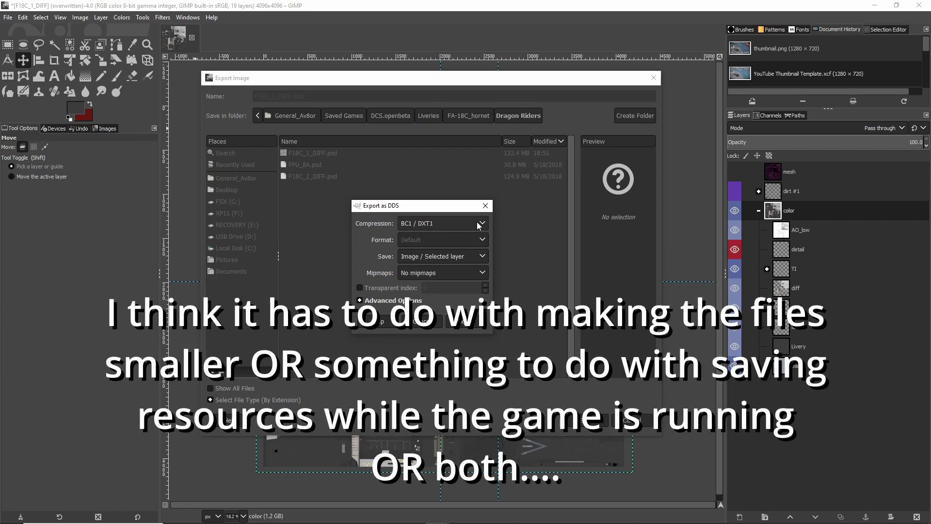
click(478, 224)
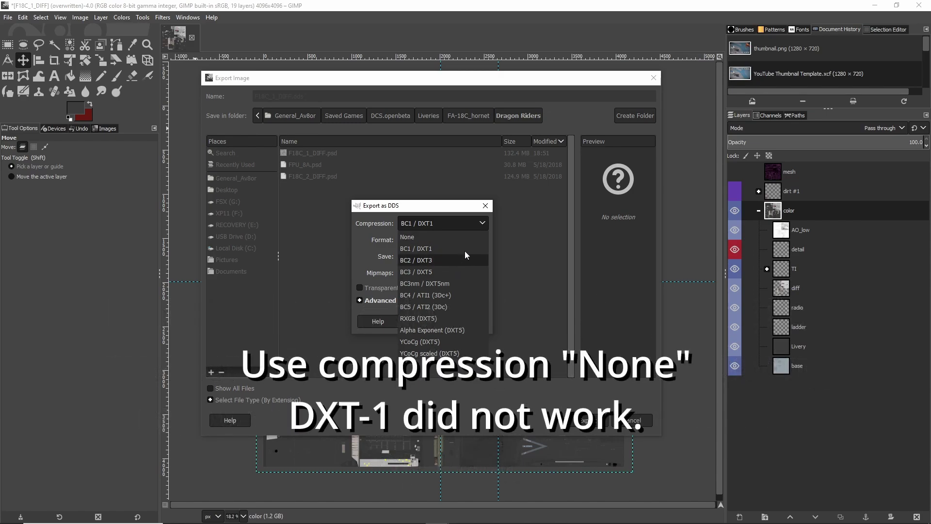
click(478, 224)
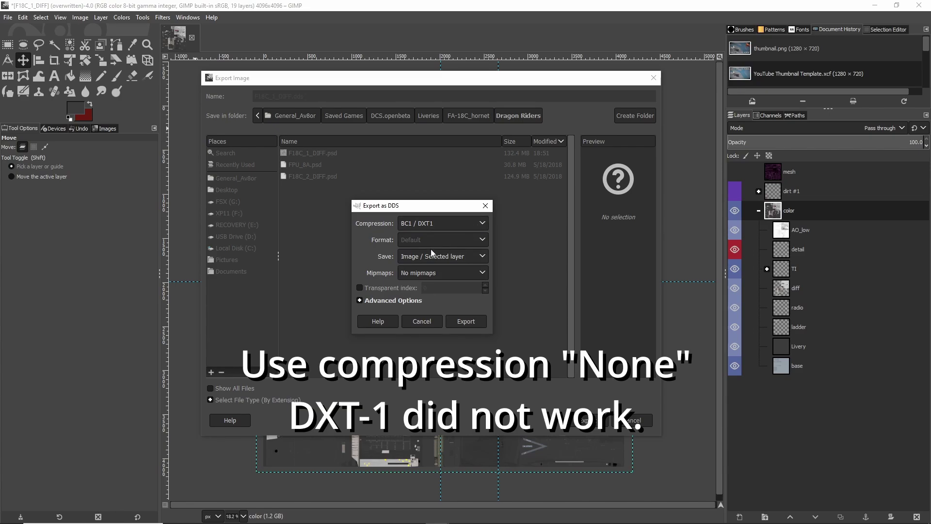
click(483, 224)
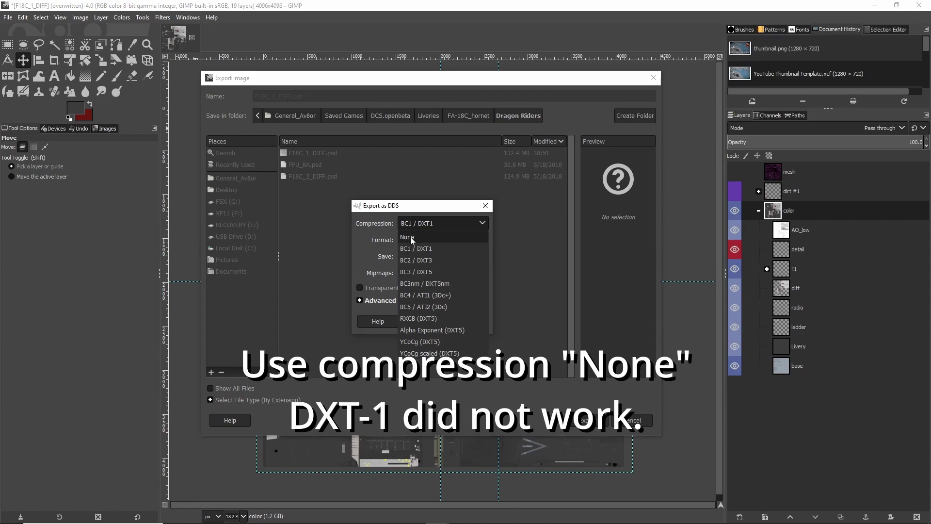
click(480, 226)
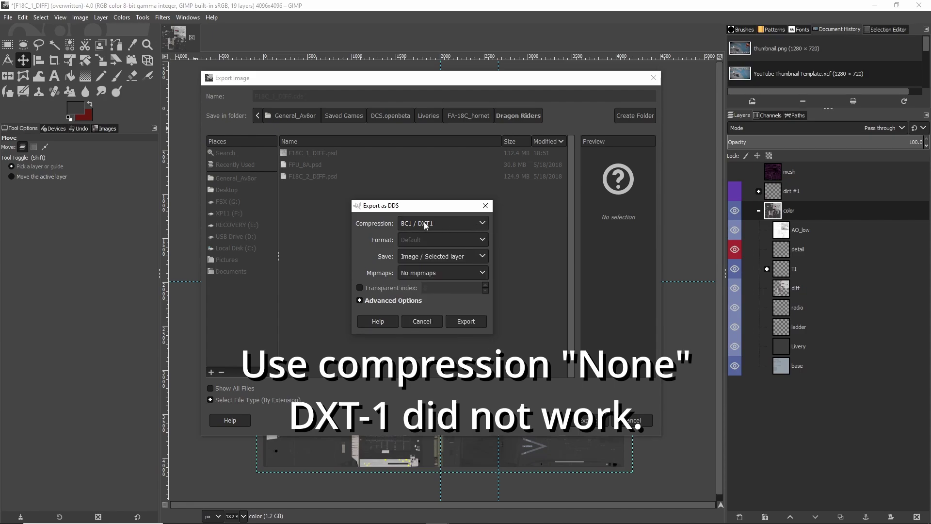
- Keep Image / Selected layer as the save mode, choose the mipmaps option and export the DDS file
click(407, 256)
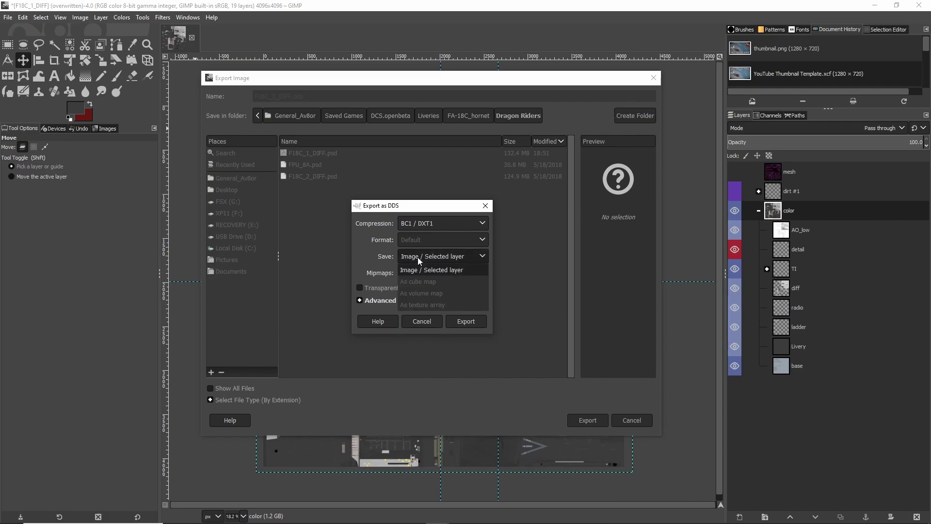
click(426, 257)
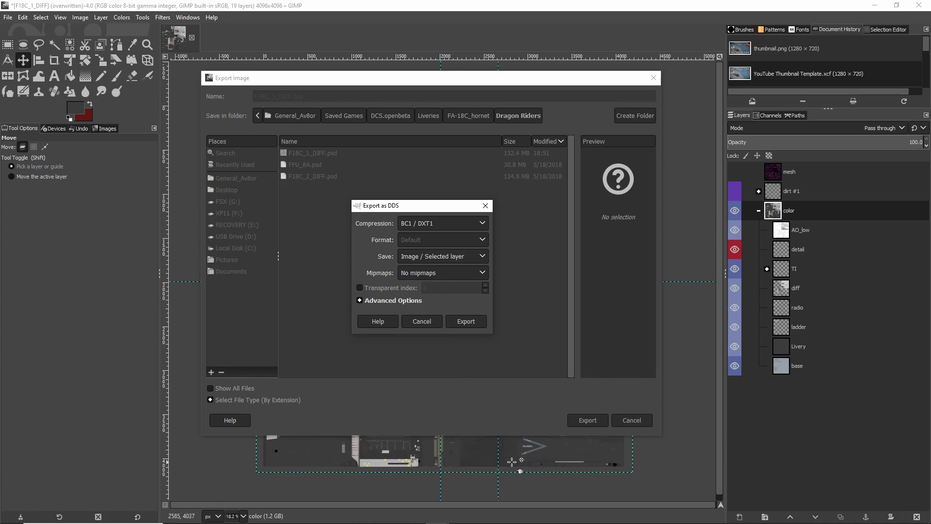
click(419, 272)
click(418, 299)
click(465, 324)
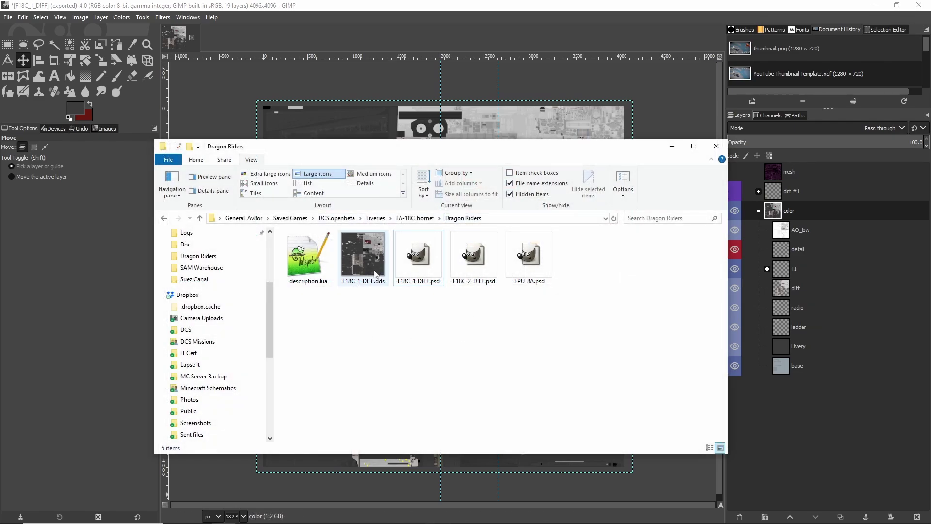
mouse_move(376, 245)
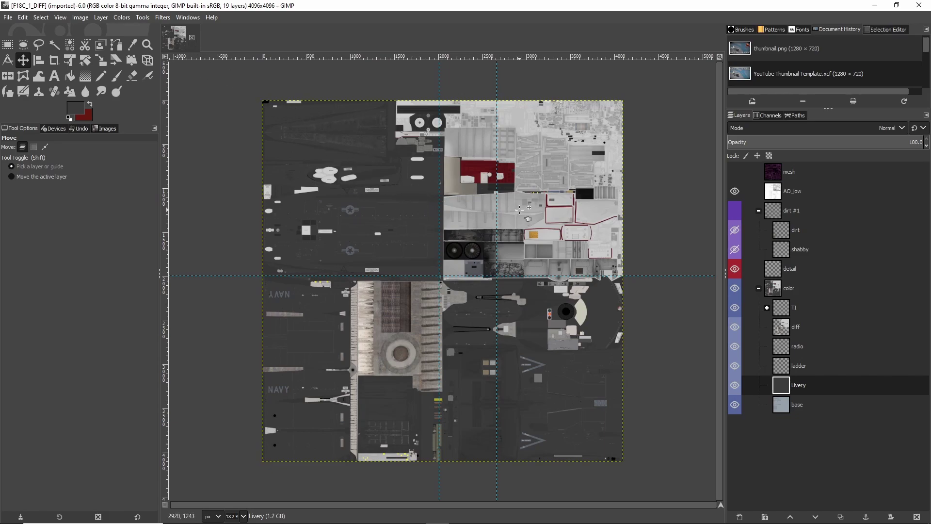
- Close the F18C_1_DIFF image and open F18C_2_DIFF.psd, converting it to the GIMP built-in sRGB profile
click(191, 37)
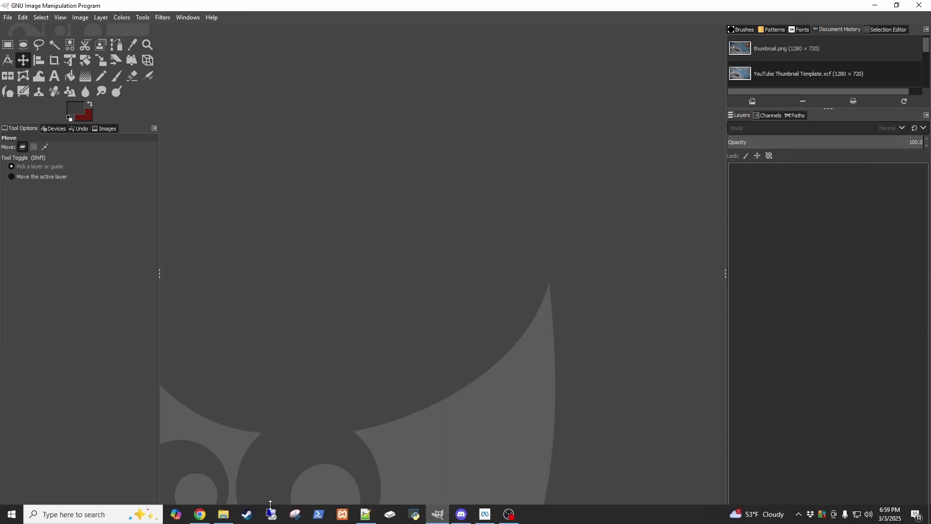
click(223, 520)
click(434, 353)
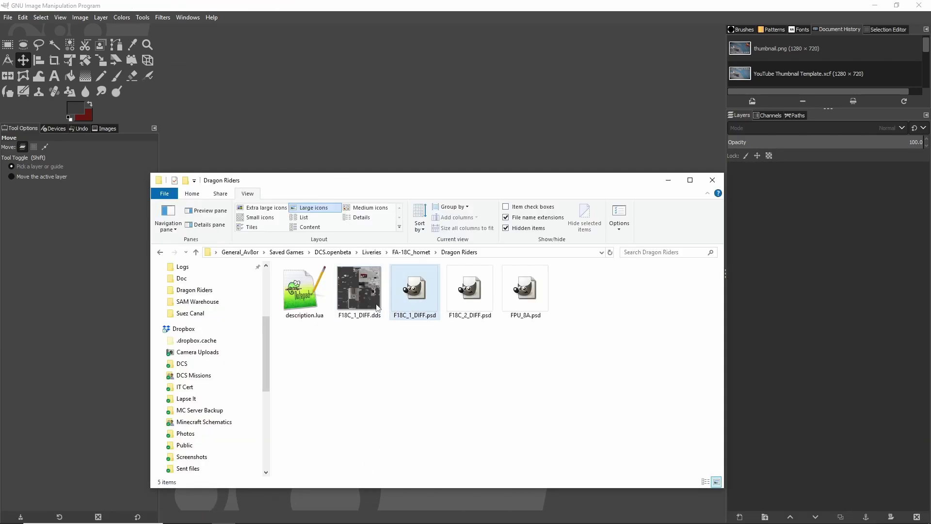
drag(471, 303, 454, 118)
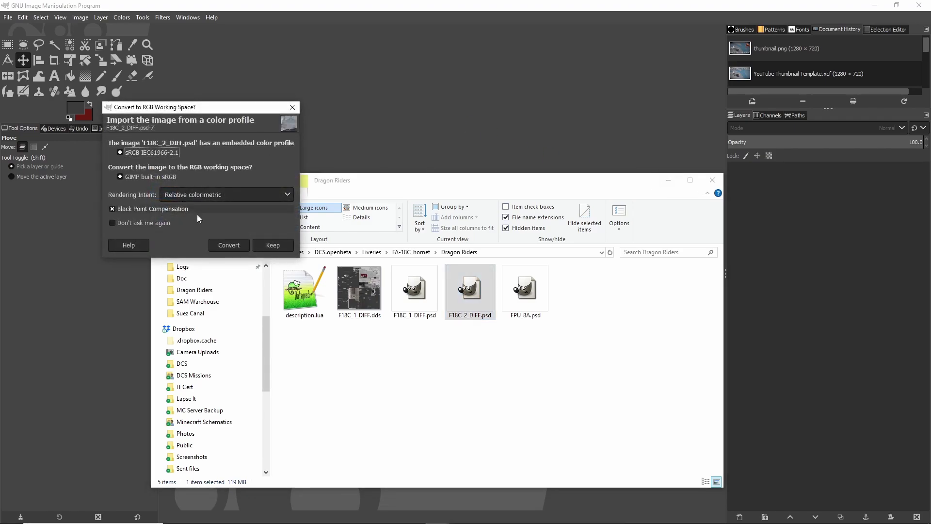
click(227, 245)
click(668, 181)
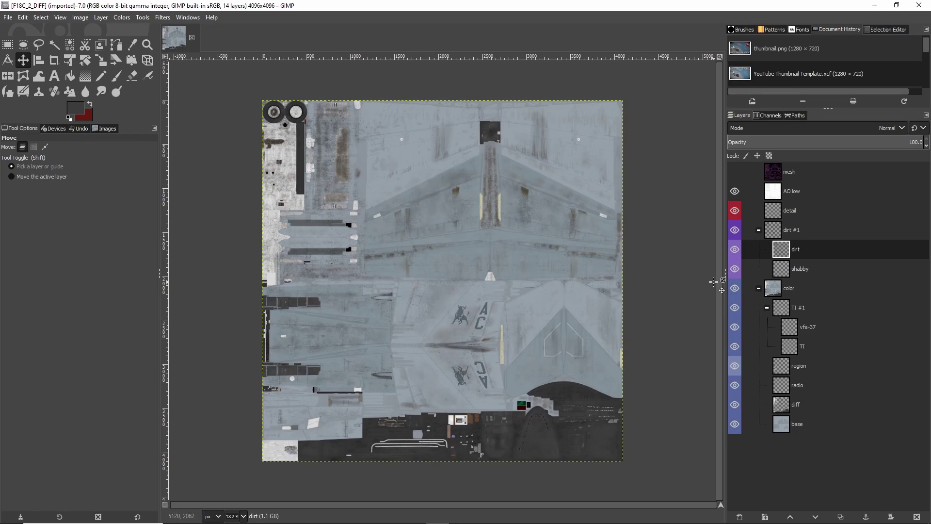
- Hide the dirt #1 group and the vfa-37 layer, and check what the region and radio layers contain
click(735, 230)
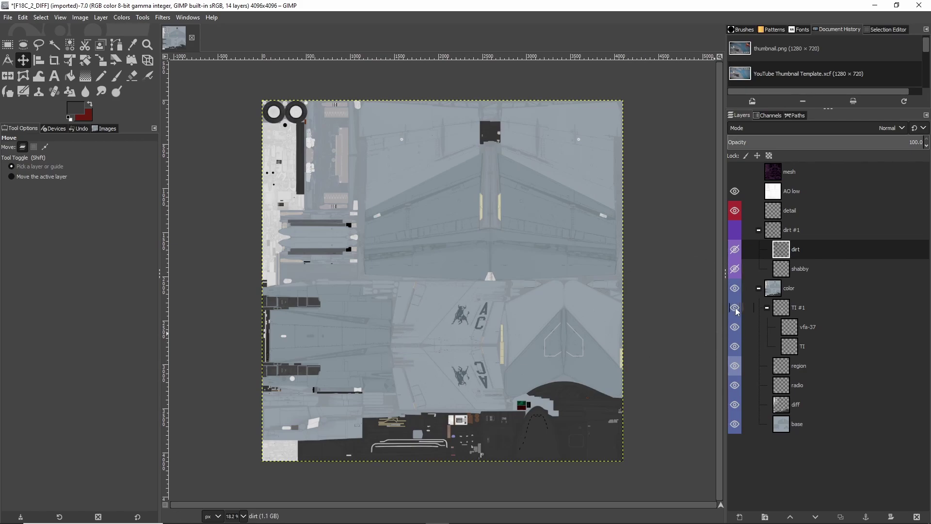
click(735, 328)
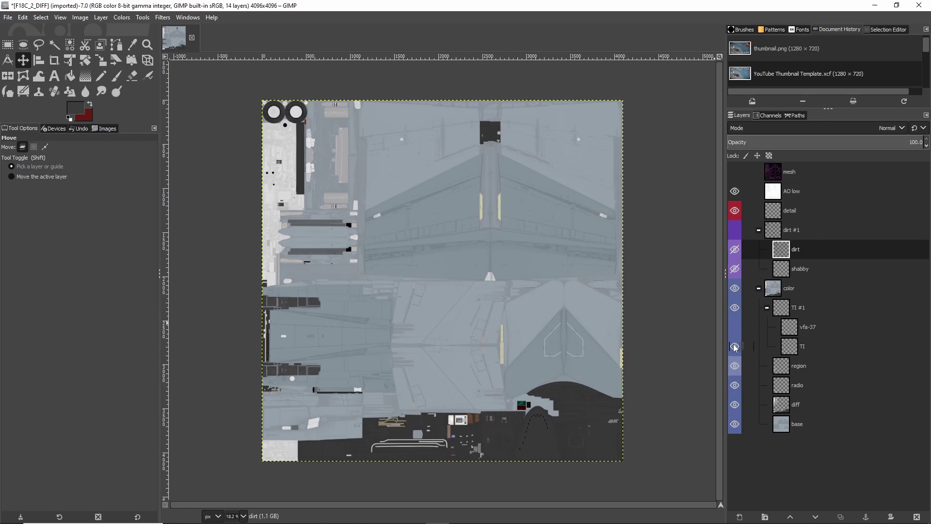
click(735, 366)
click(736, 367)
click(738, 368)
click(738, 369)
click(736, 386)
click(735, 386)
- Add a 4096 × 4096 px layer named Livery directly above the base layer of F18C_2_DIFF, filled with the foreground color
click(752, 429)
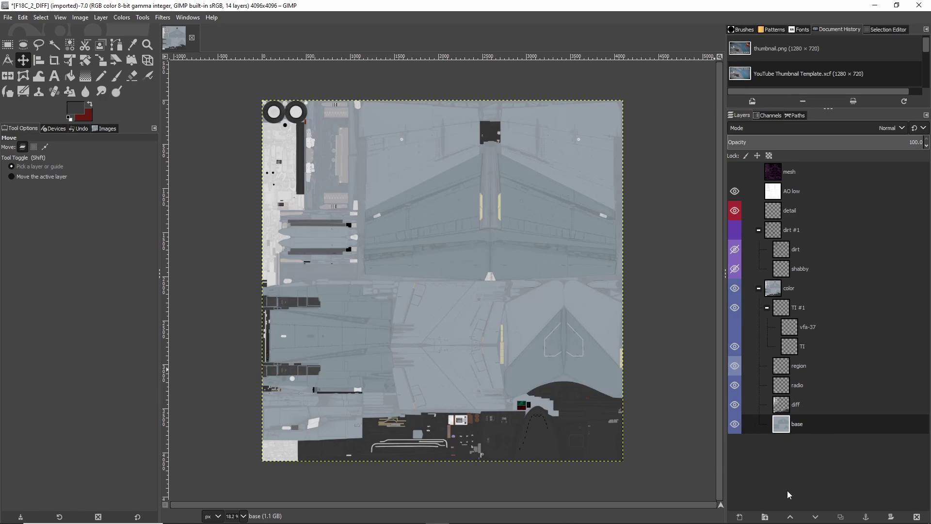
click(739, 517)
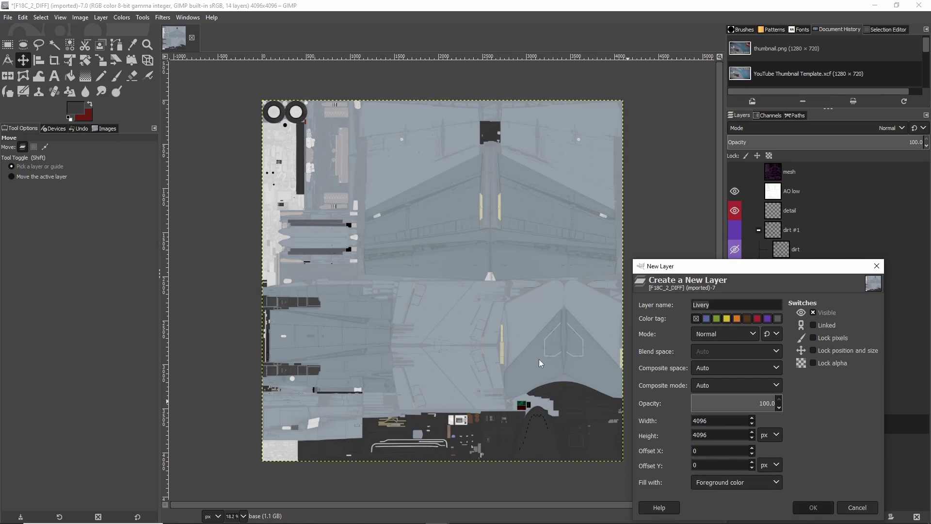
key(Return)
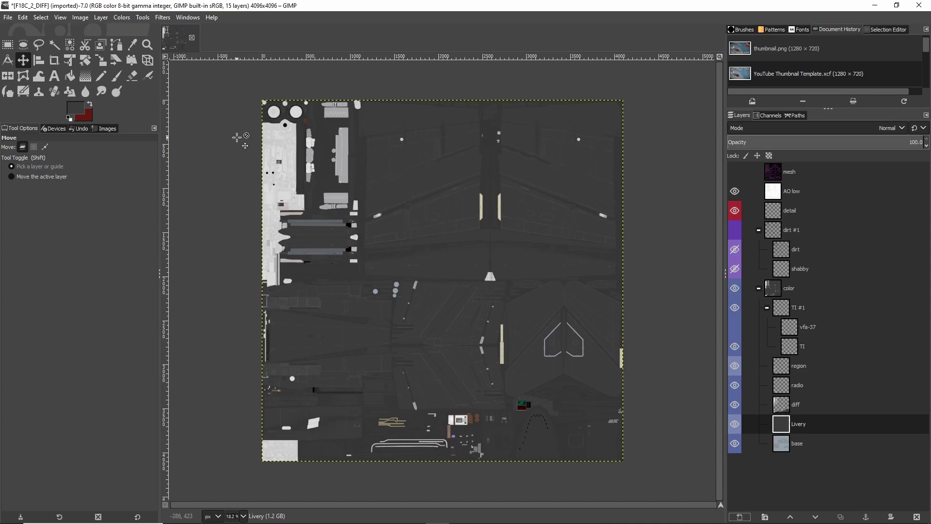
- Move the detail and AO low layers into the color group with AO low above detail, and select the group
click(782, 211)
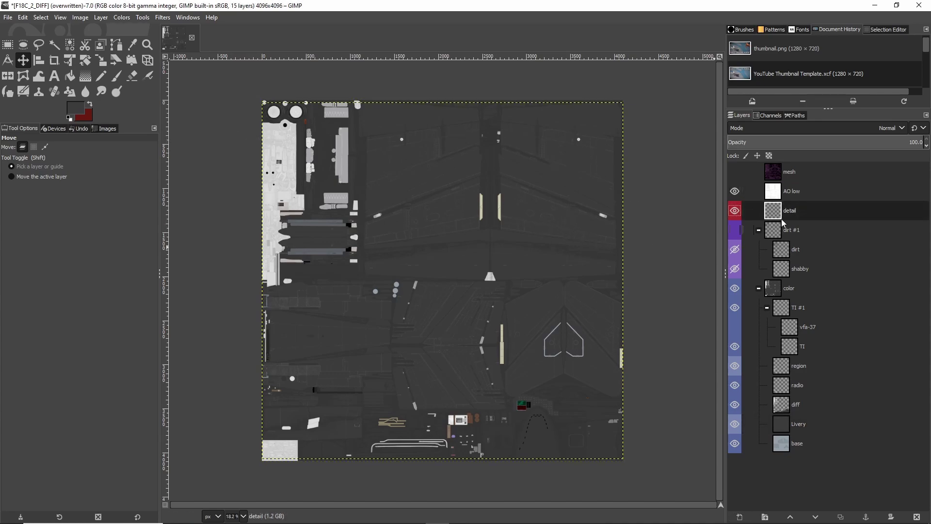
drag(792, 213, 806, 302)
drag(793, 192, 808, 281)
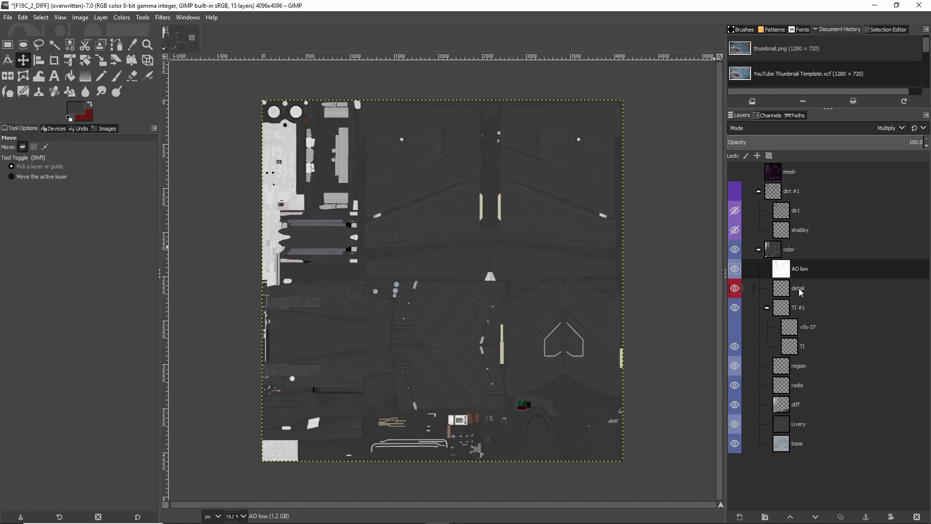
drag(802, 278, 802, 300)
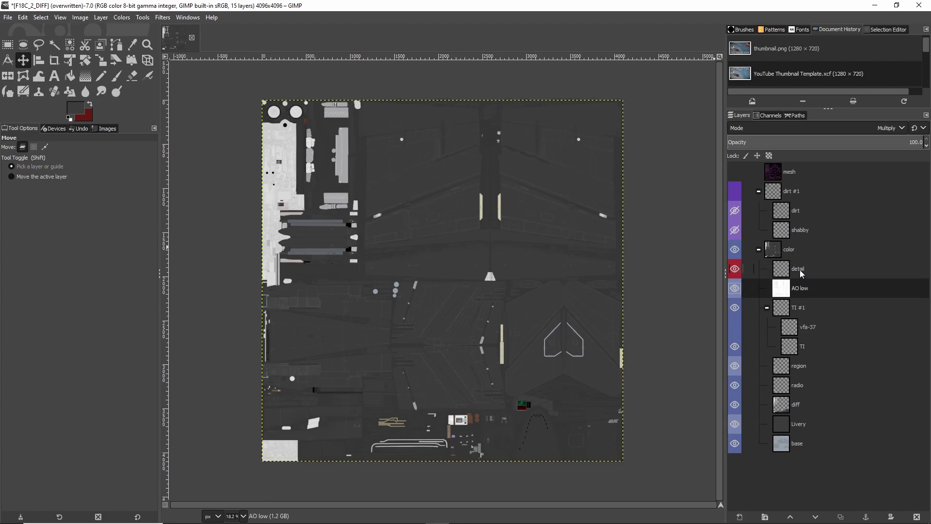
drag(803, 290, 801, 267)
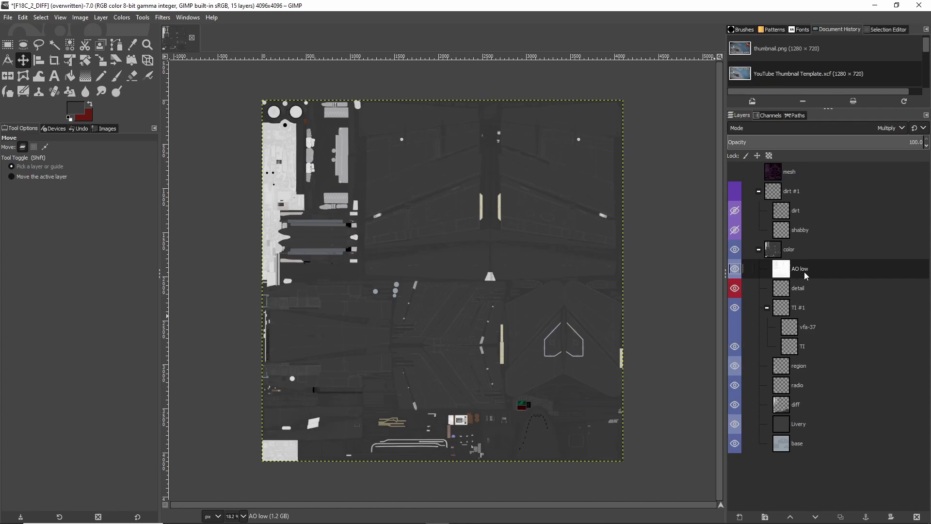
click(790, 251)
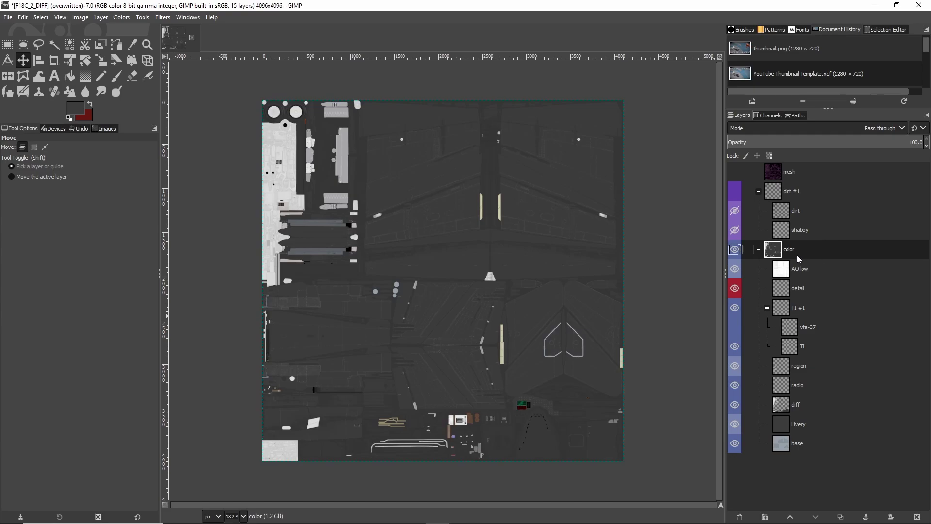
- Overwrite F18C_2_DIFF.psd with the current image and export it as F18C_2_DIFF.dds with BC1 / DXT1 compression and generated mipmaps
click(8, 17)
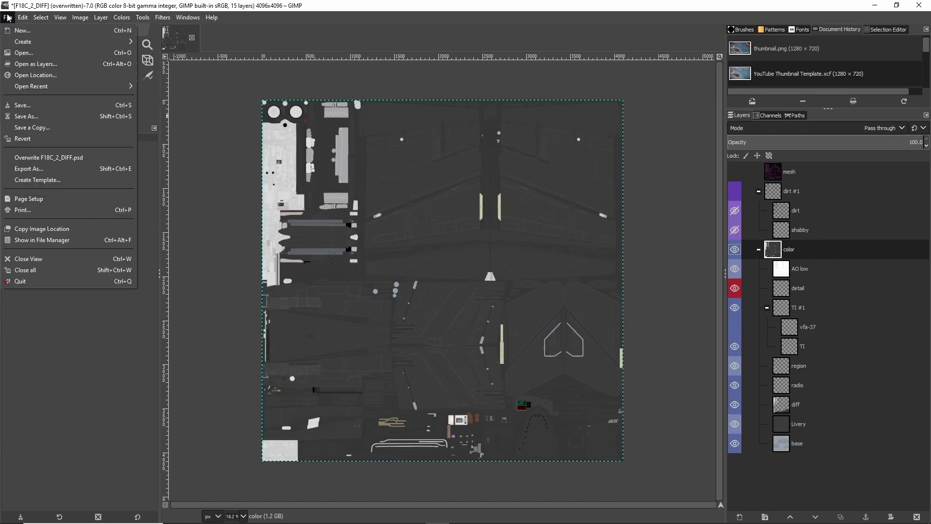
click(26, 157)
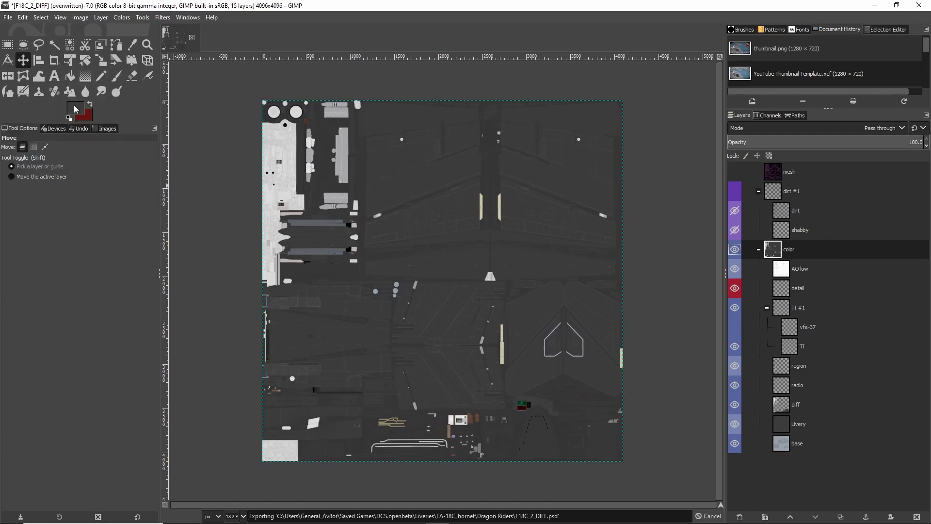
click(8, 17)
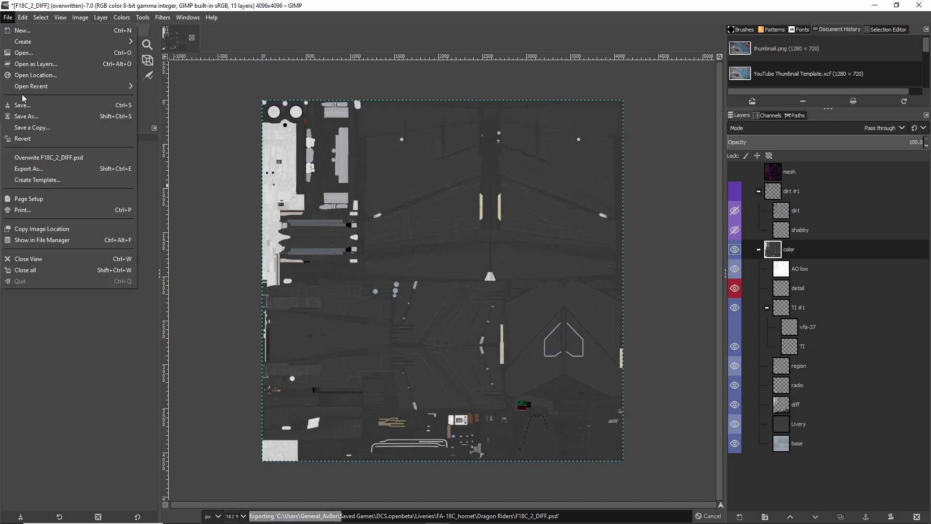
click(31, 169)
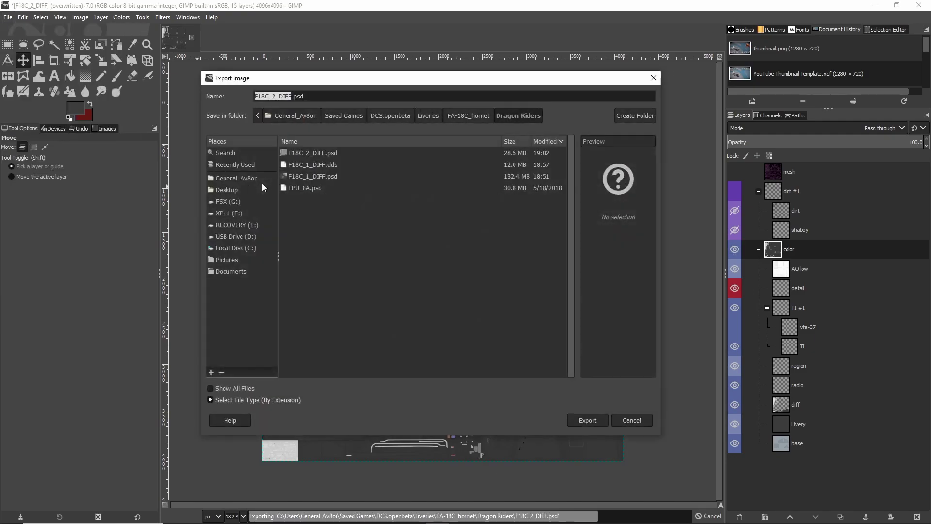
double_click(298, 96)
text(dds)
key(Return)
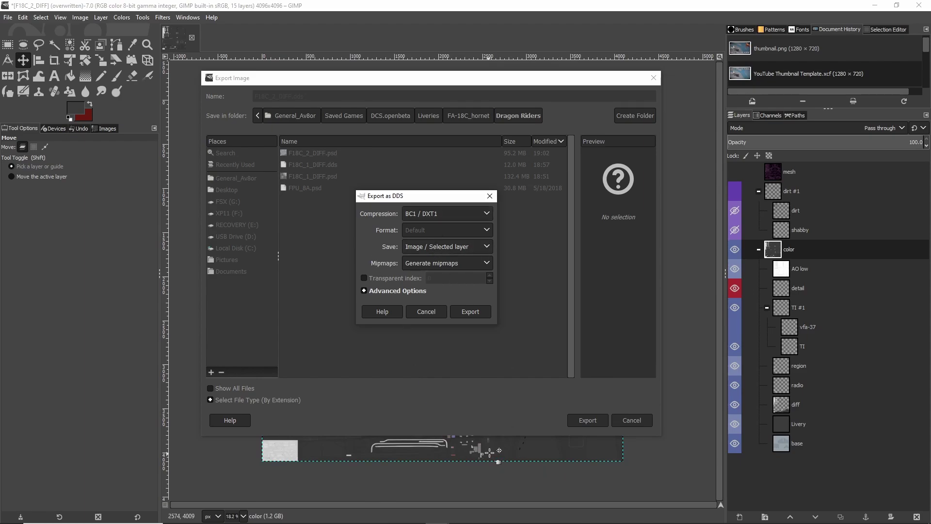
click(449, 214)
click(458, 211)
click(428, 214)
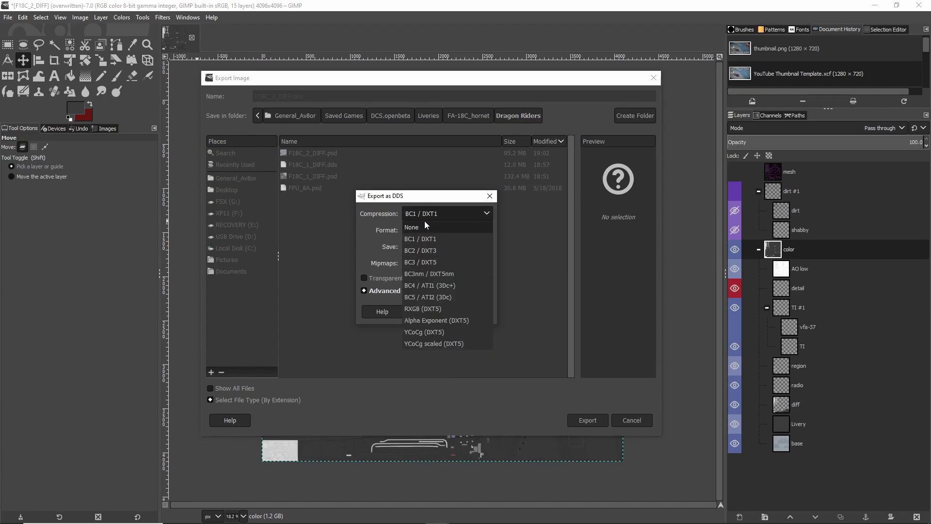
click(425, 220)
click(458, 313)
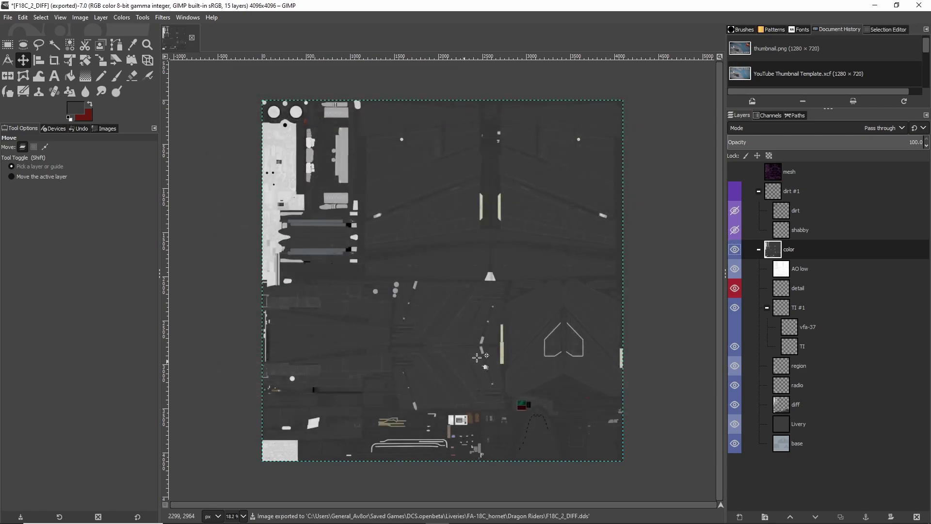
- Switch to the Dragon Riders folder in File Explorer and open description.lua in Notepad++
key(alt+Tab)
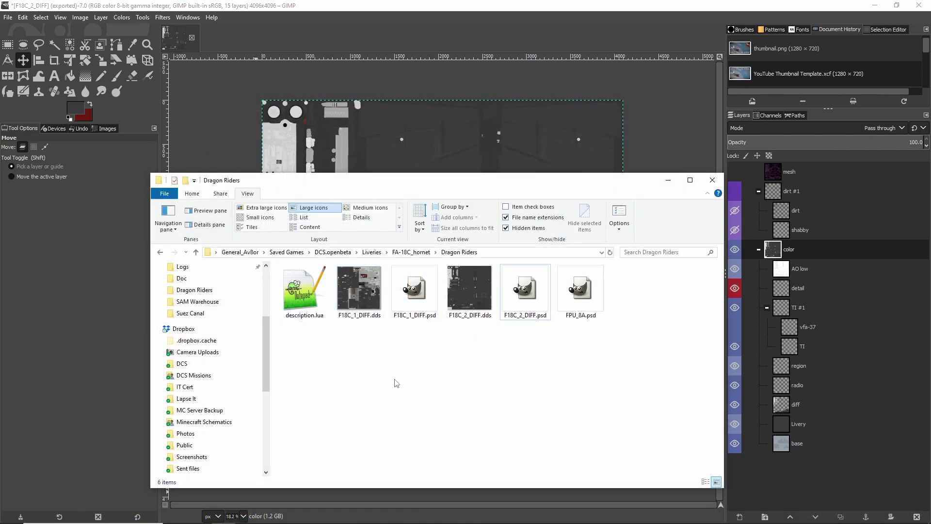
click(302, 294)
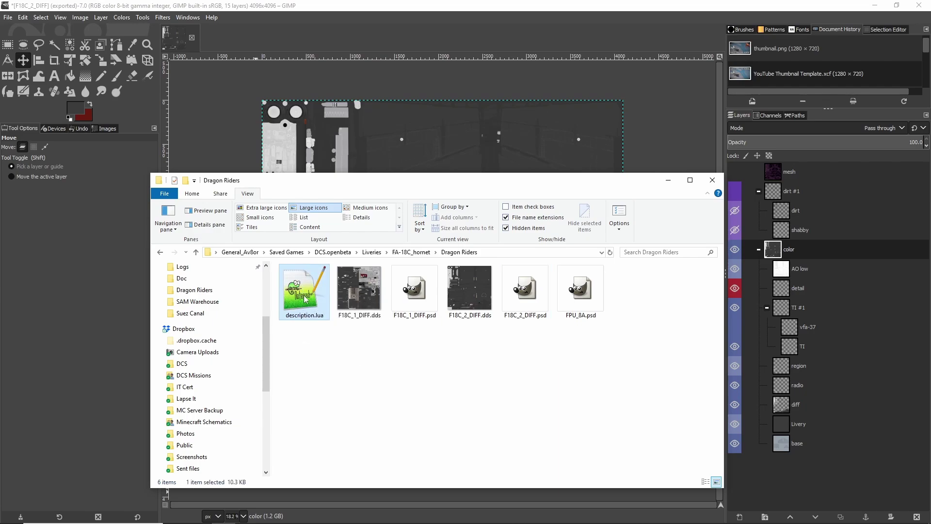
double_click(302, 294)
key(alt+Tab)
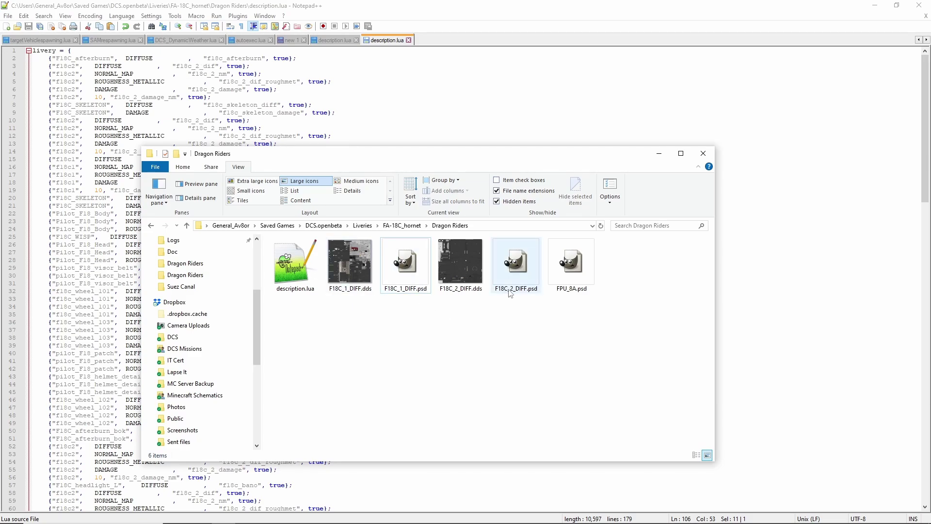
mouse_move(516, 294)
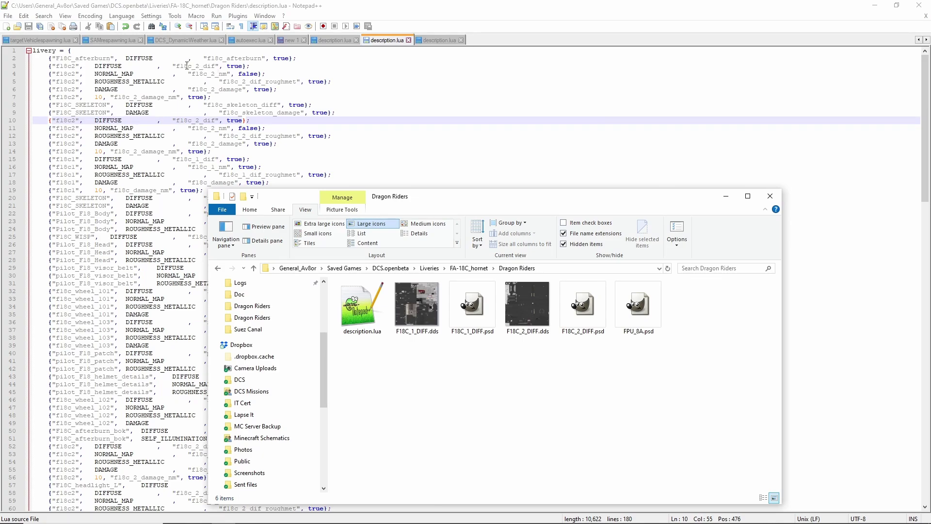
- Copy the texture name f18c_2_dif from line 3 of description.lua and look through the file for its other occurrences
double_click(187, 65)
key(ctrl+c)
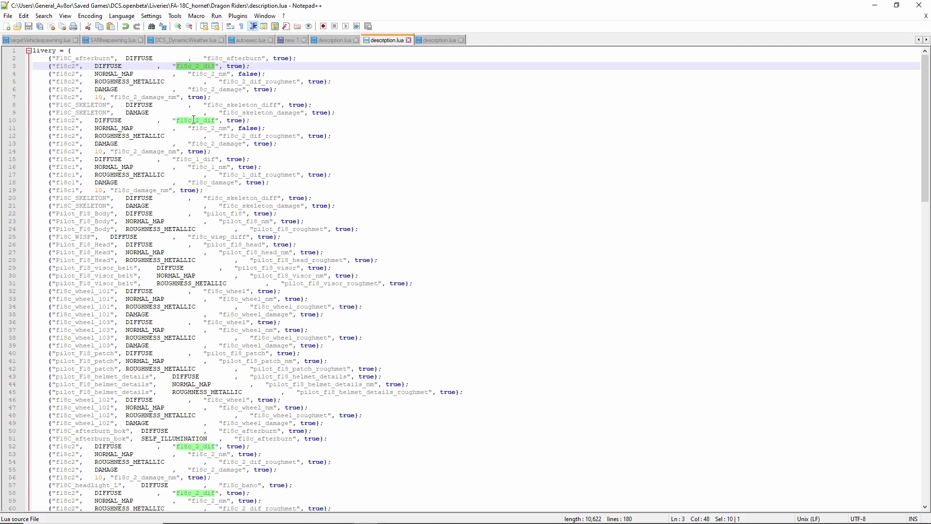
scroll(194, 120, down, 8)
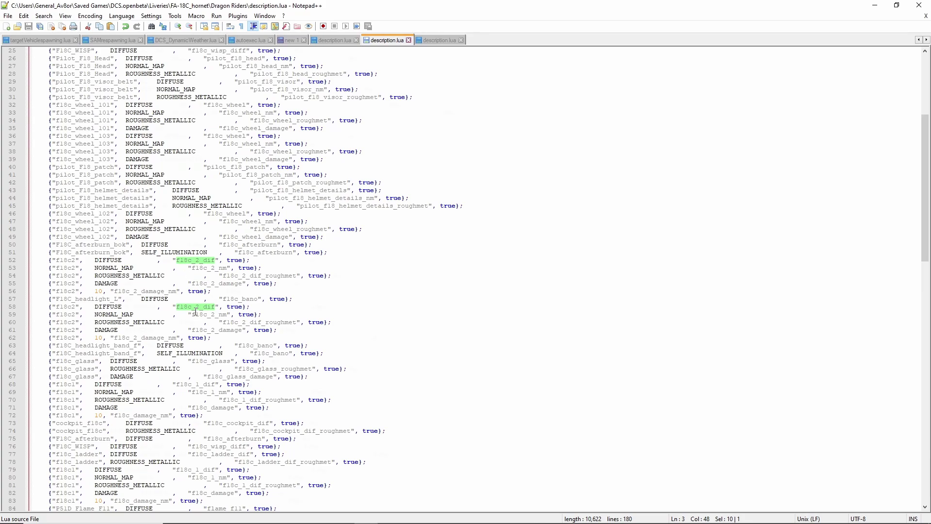
scroll(196, 312, down, 4)
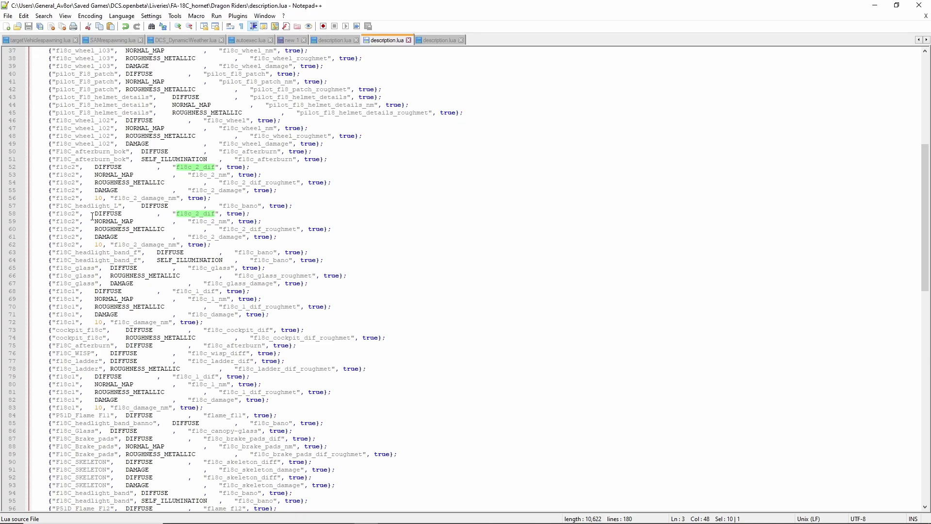
scroll(194, 219, up, 12)
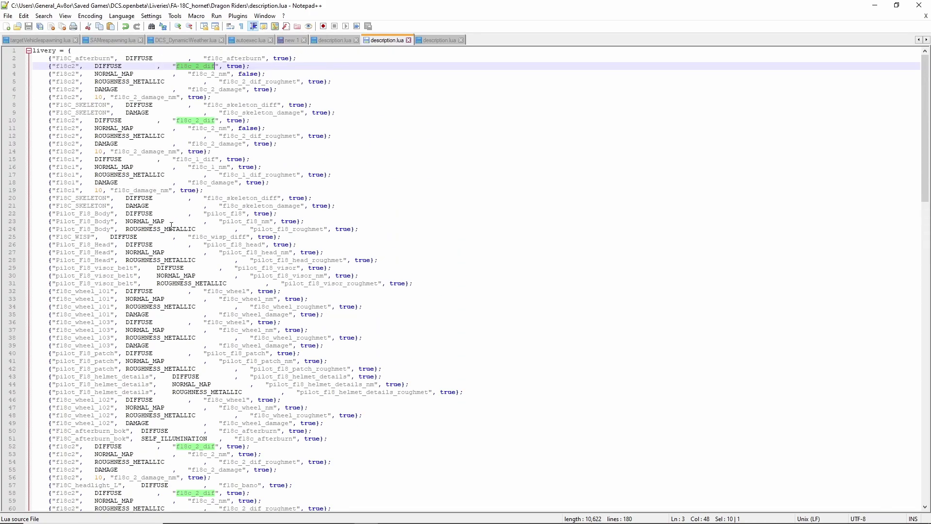
scroll(173, 252, down, 20)
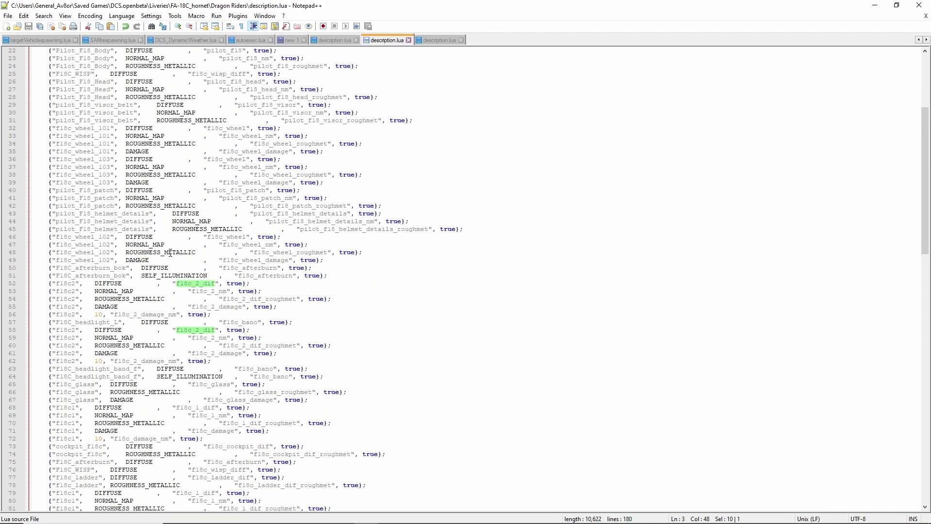
scroll(92, 356, down, 15)
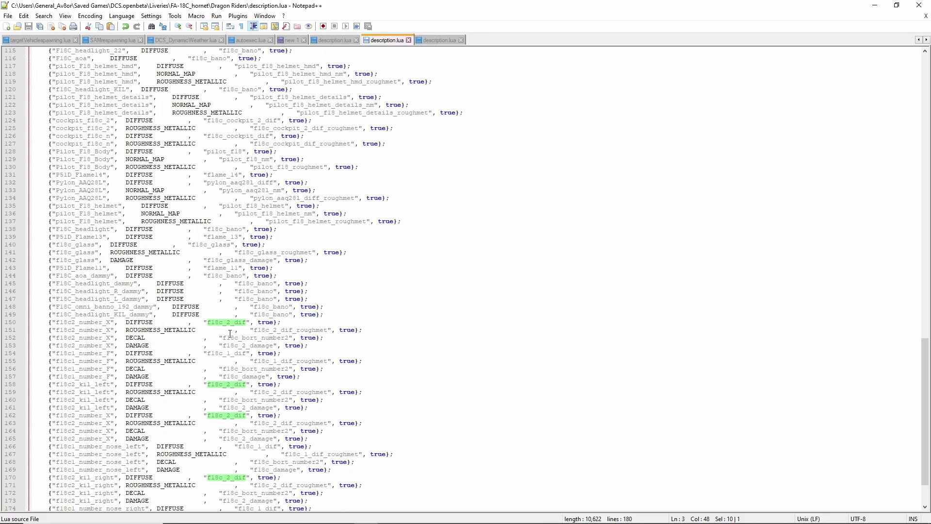
scroll(230, 334, up, 20)
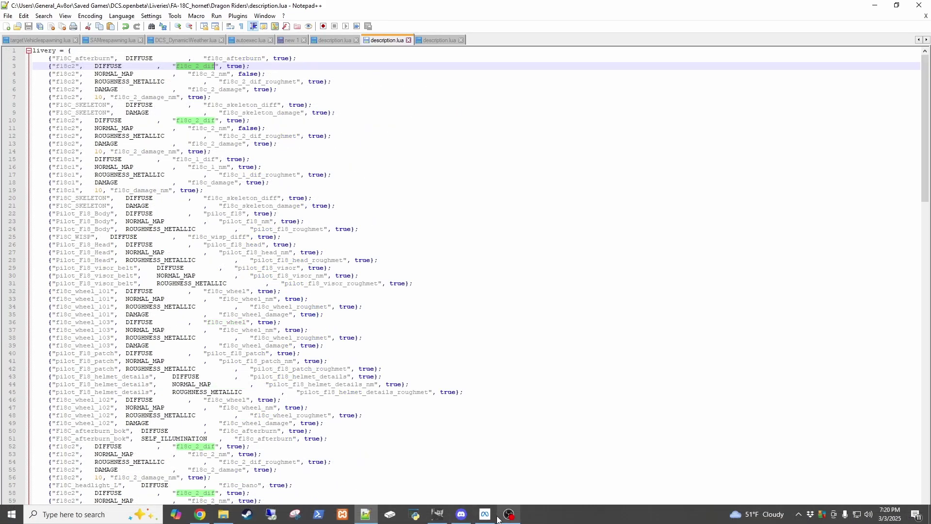
- Rename F18C_2_DIFF.dds in the Dragon Riders folder to f18c_2_dif.dds and minimise the folder window
click(225, 518)
click(529, 336)
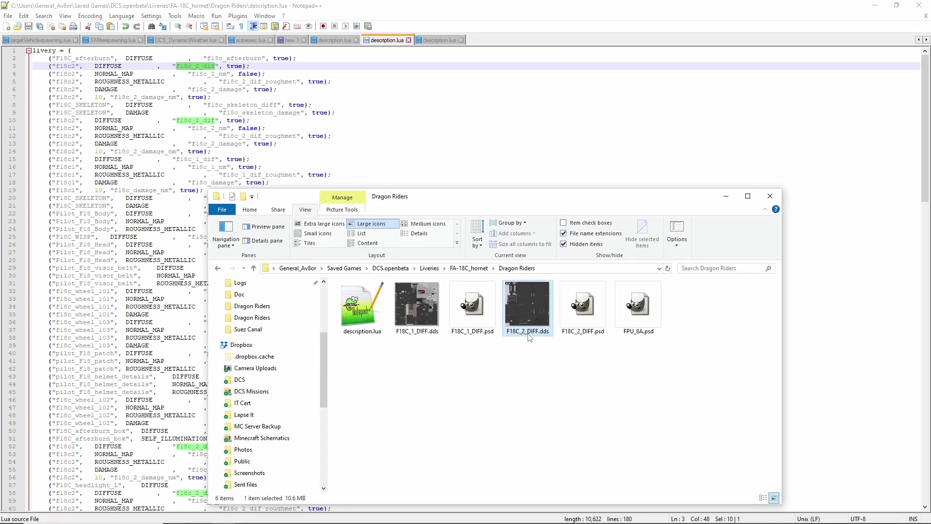
right_click(529, 336)
click(549, 313)
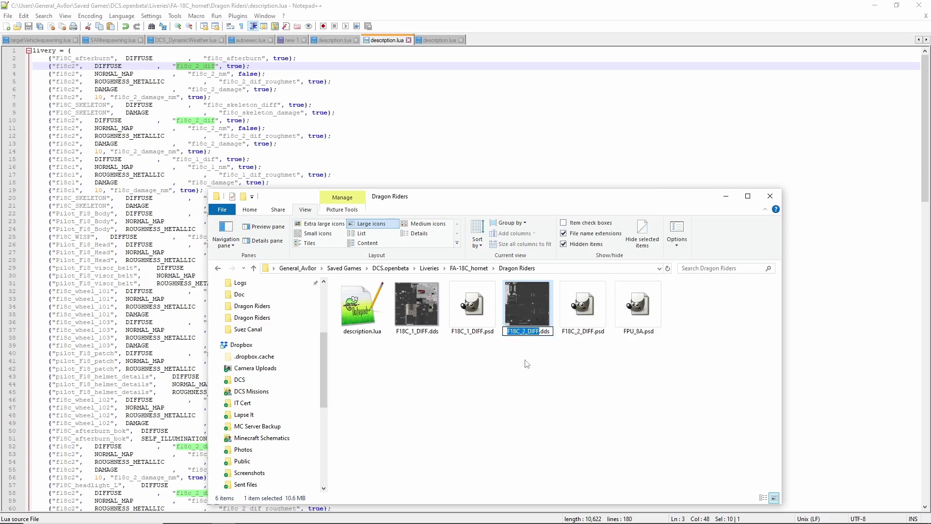
key(ctrl+v)
click(527, 364)
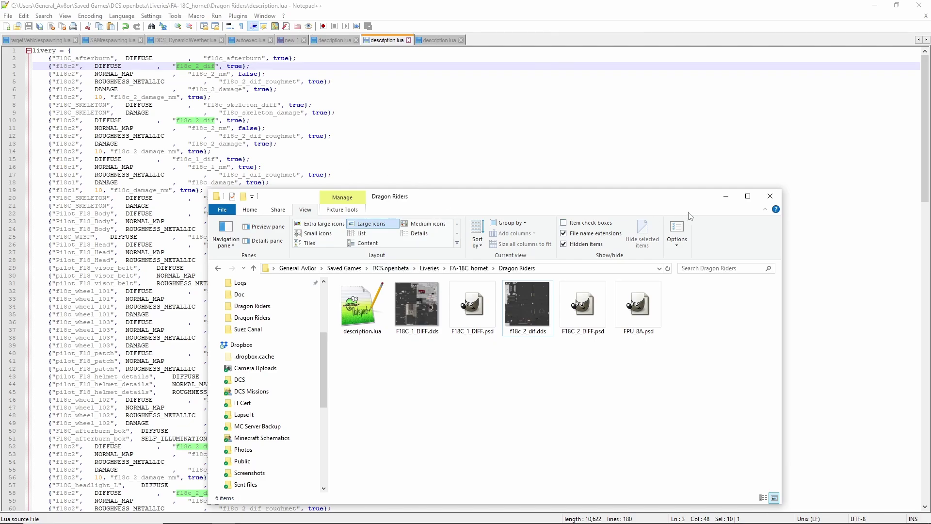
click(726, 196)
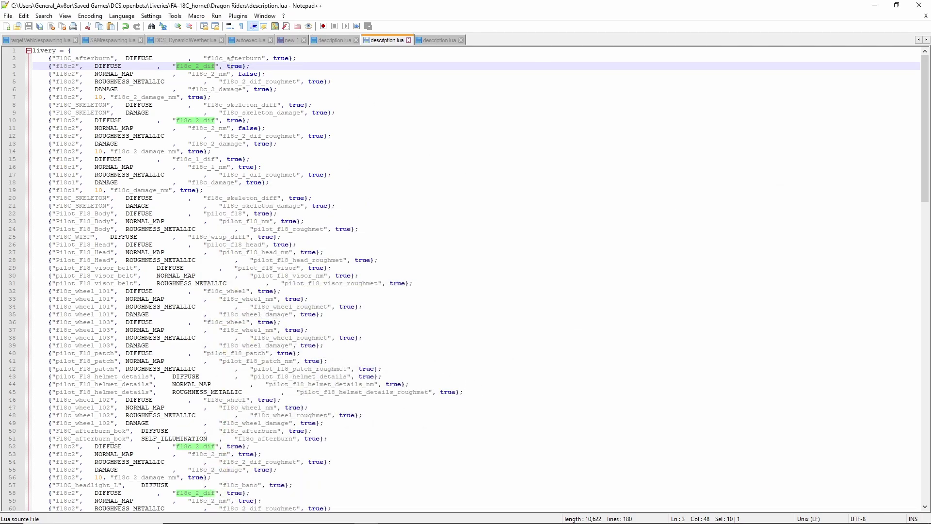
- Set the f18c_2_dif DIFFUSE entries on lines 3 and 10 of description.lua to false
double_click(234, 66)
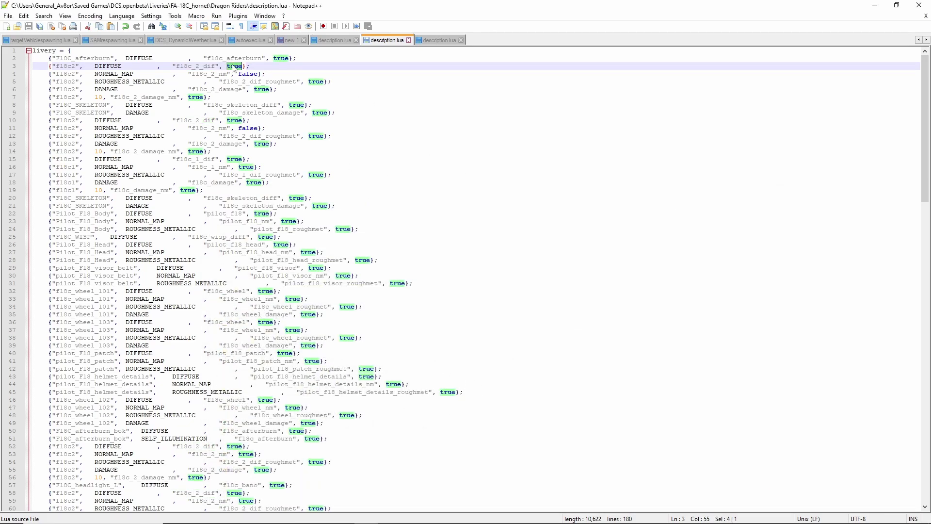
text(false)
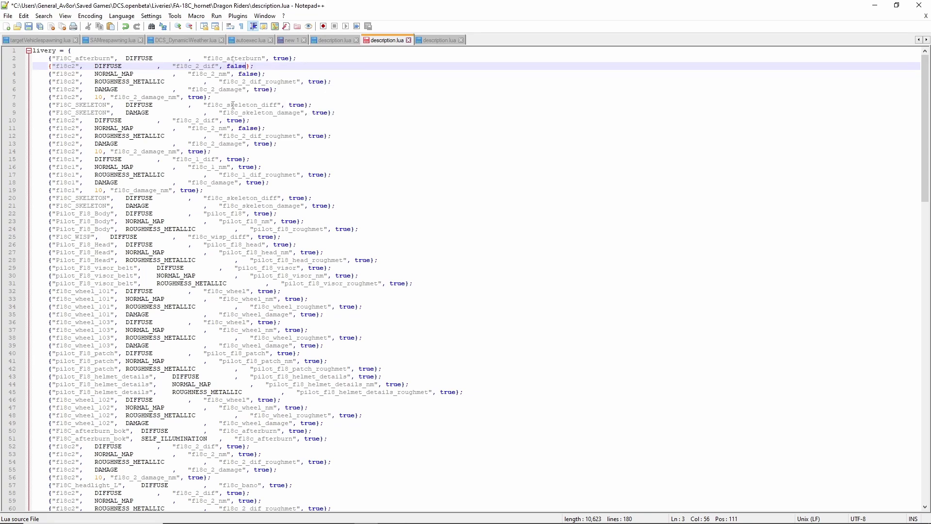
double_click(235, 121)
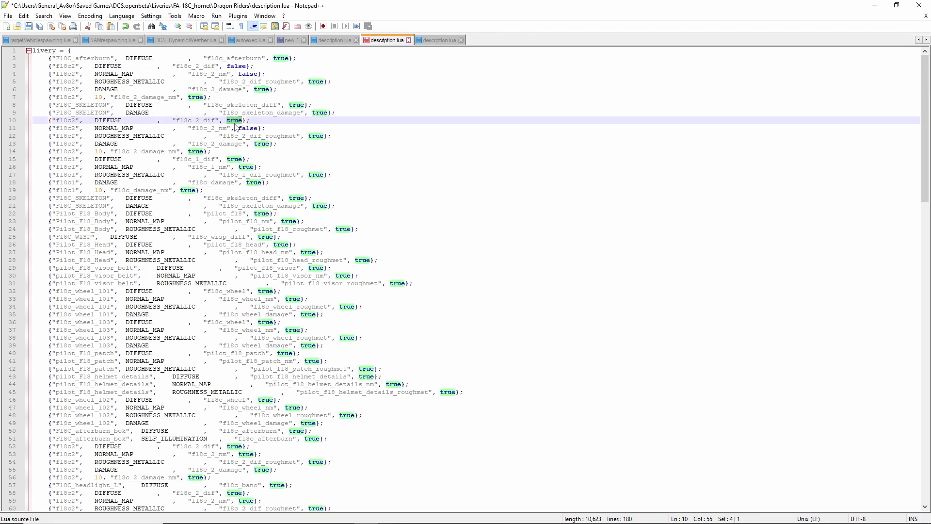
text(false)
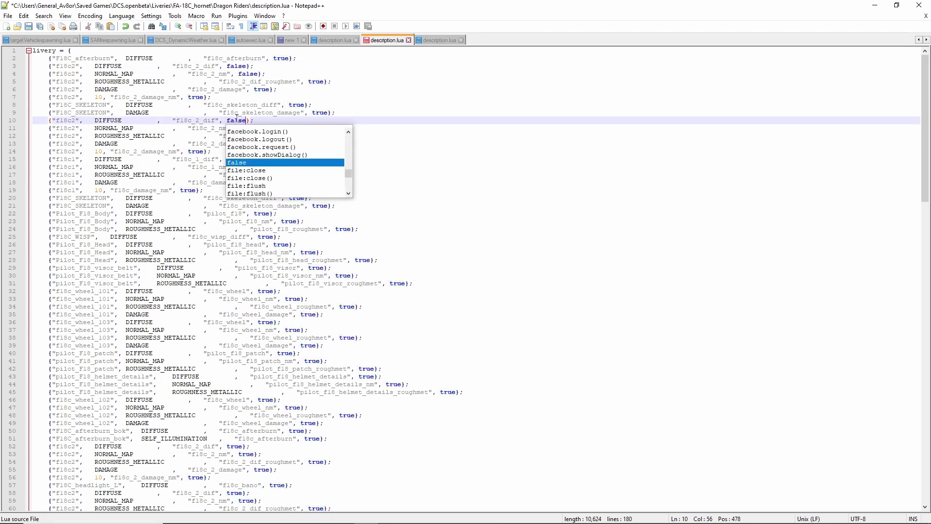
click(236, 120)
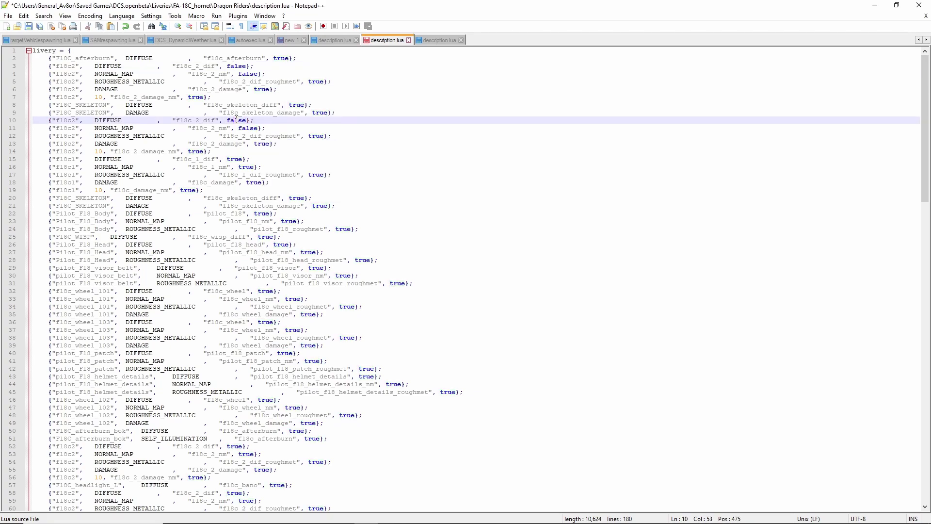
- Set the f18c_2_dif DIFFUSE entries on lines 52 and 58 to false and save description.lua
double_click(188, 121)
scroll(197, 231, down, 5)
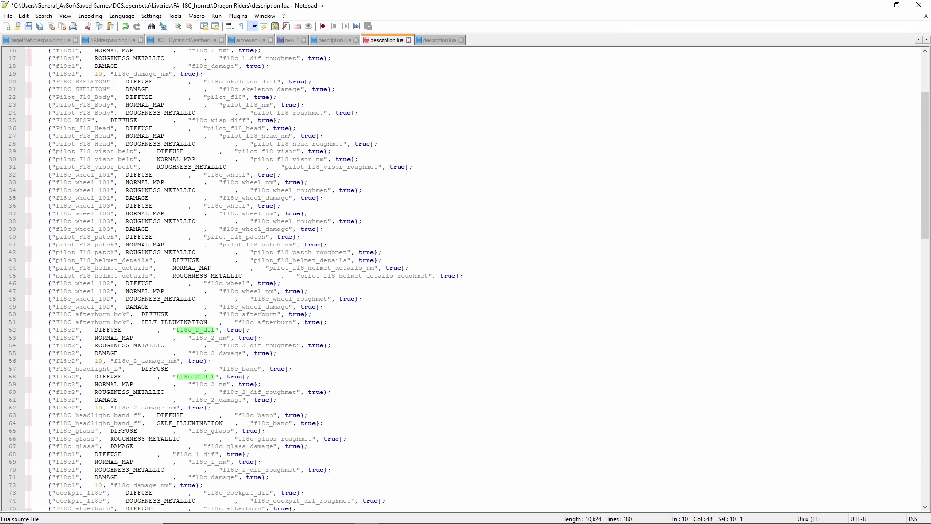
scroll(197, 231, down, 4)
double_click(238, 237)
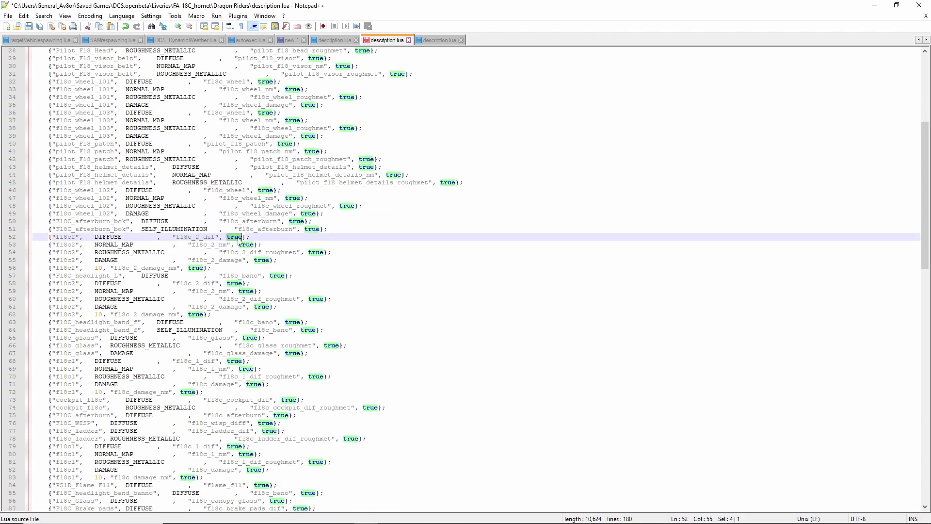
text(false)
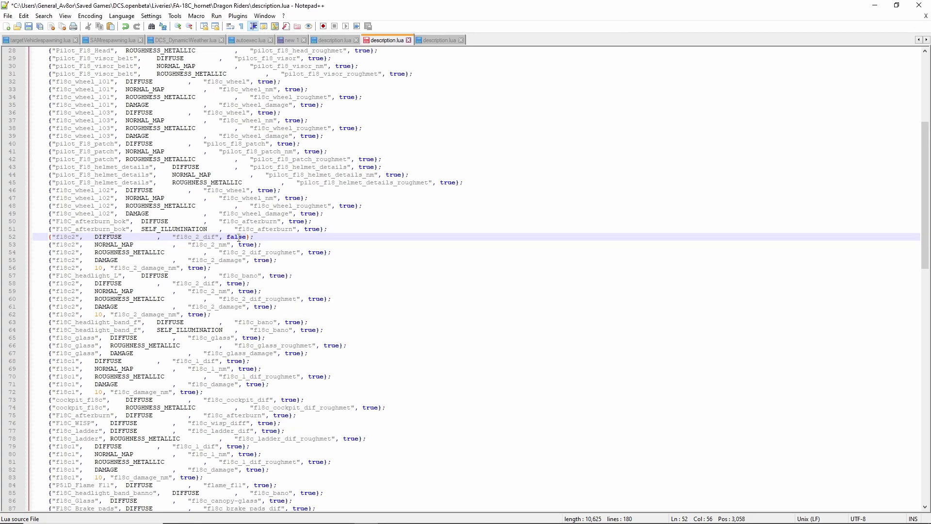
double_click(238, 238)
double_click(202, 238)
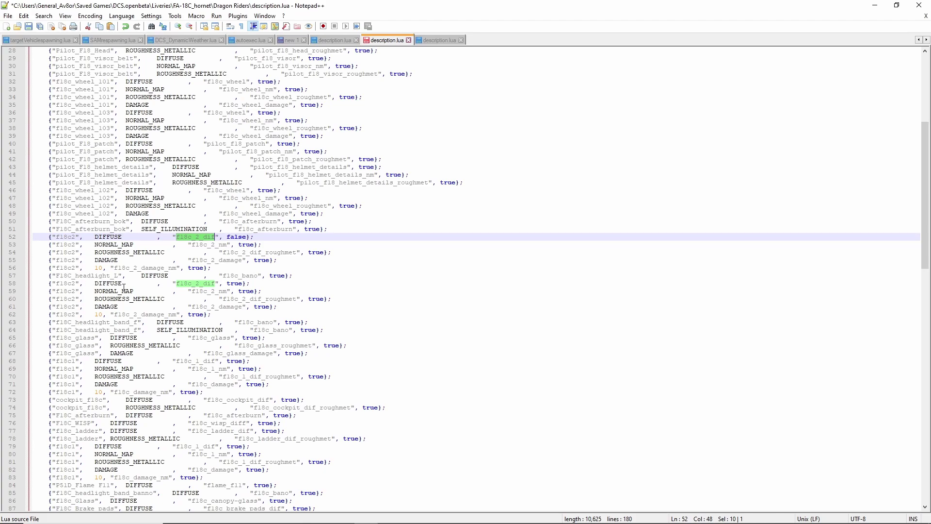
double_click(234, 284)
text(false)
click(28, 27)
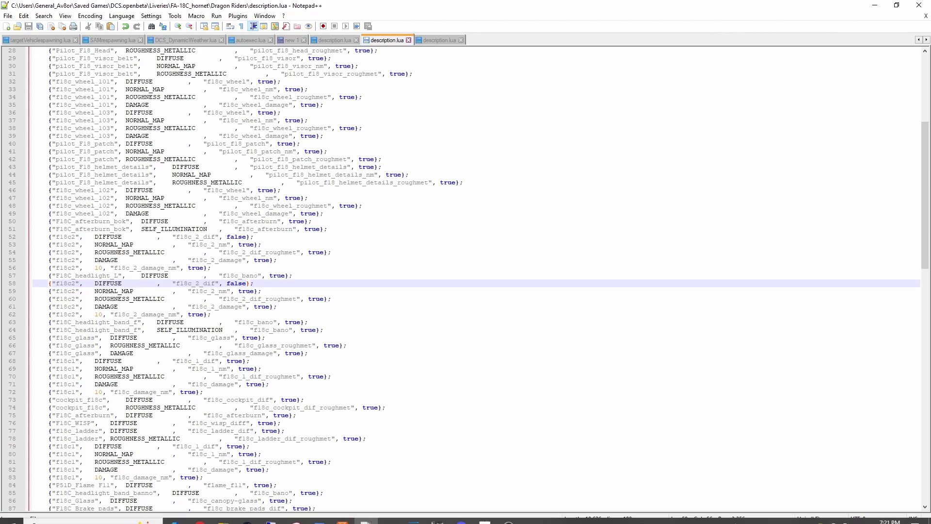
- Switch to ModelViewer2 and load the fa-18c.edm model from the FA-18C Shapes folder
mouse_move(577, 515)
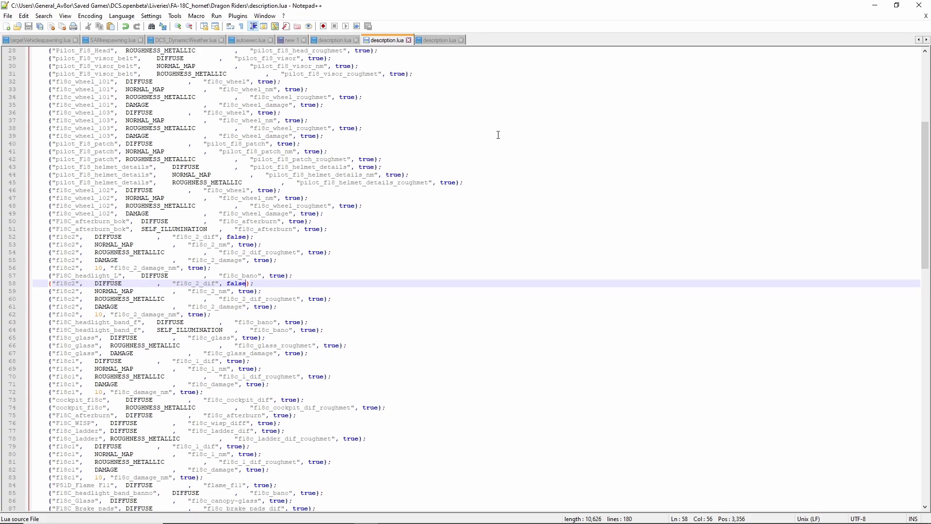
click(876, 10)
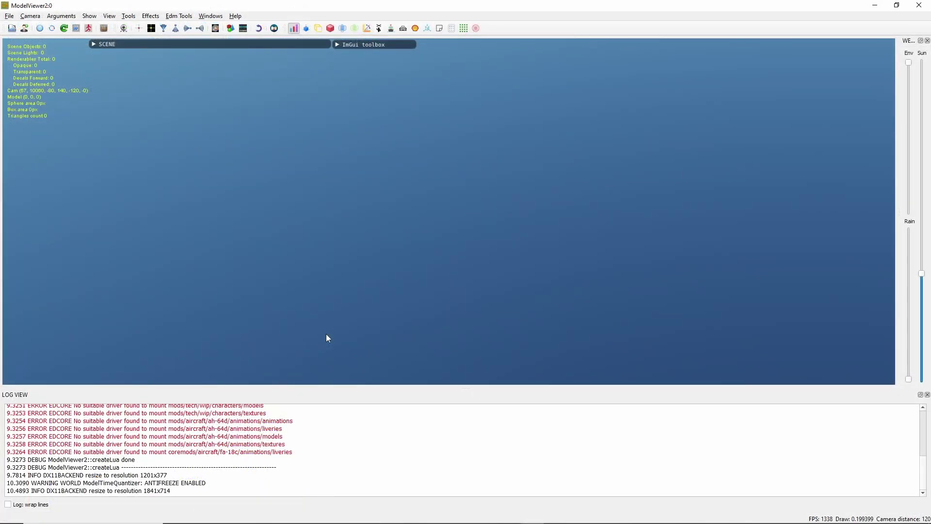
click(11, 17)
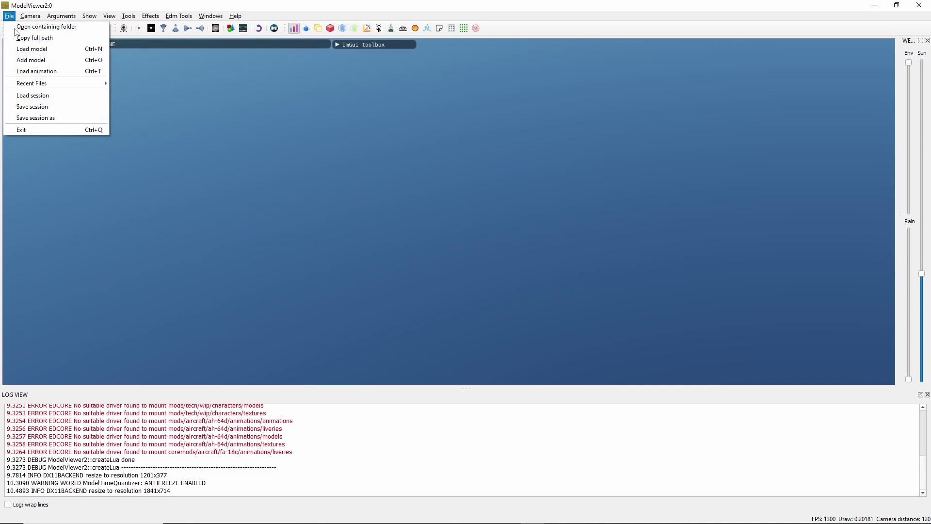
mouse_move(64, 85)
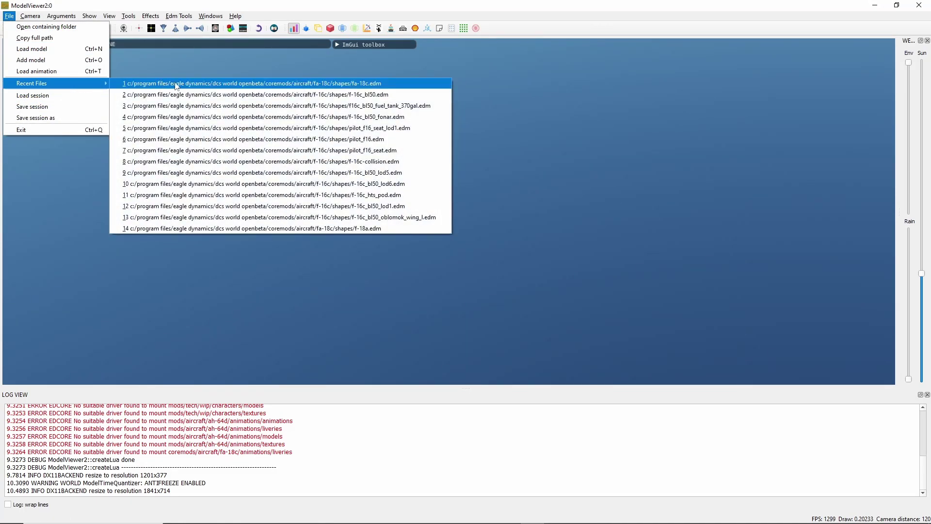
click(31, 51)
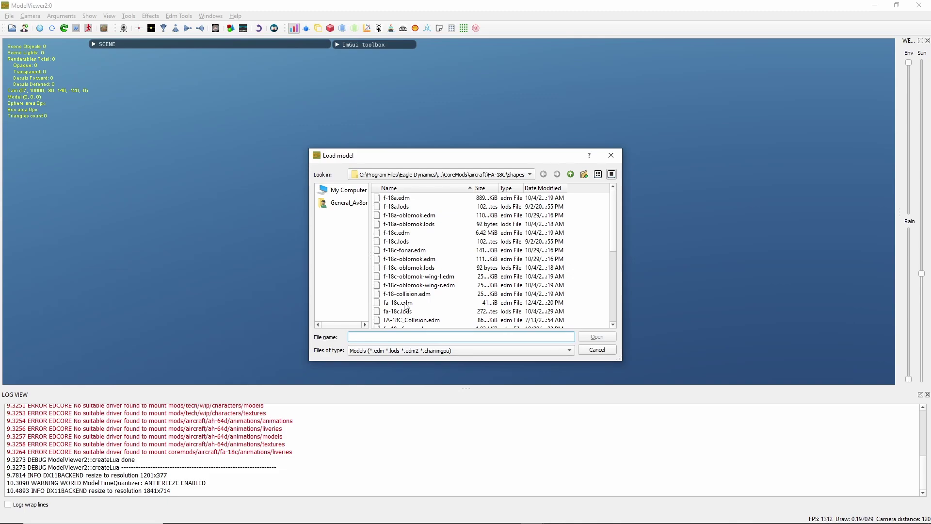
double_click(406, 303)
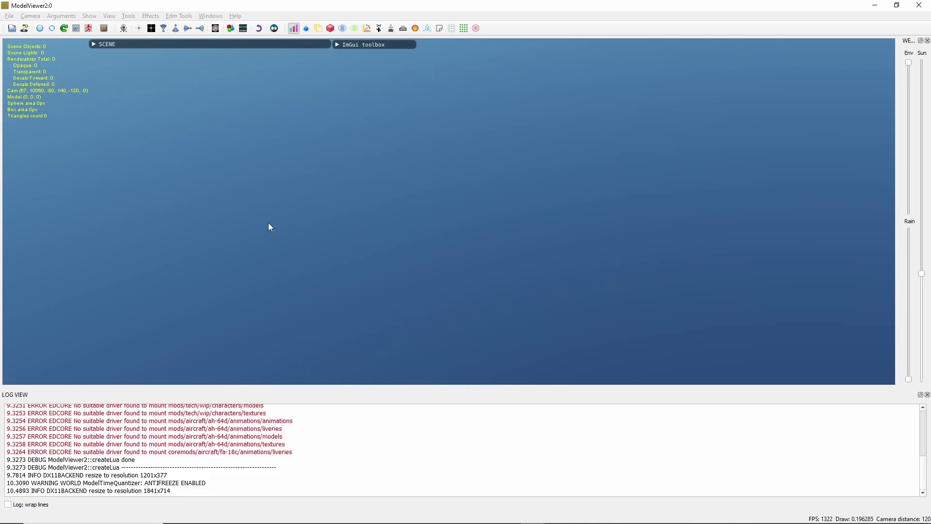
drag(302, 255, 266, 218)
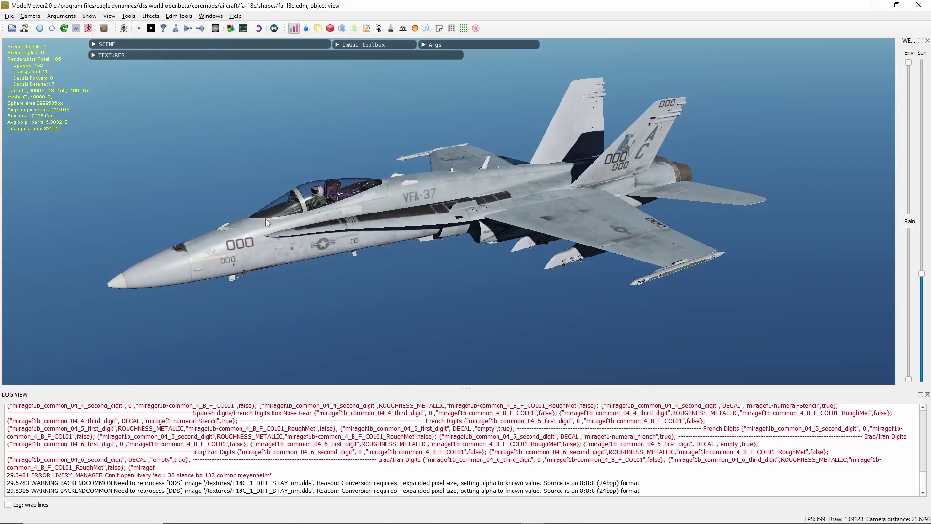
- Open the liveries tool for the loaded aircraft and move its window to the middle of the view
click(128, 16)
drag(339, 320, 314, 222)
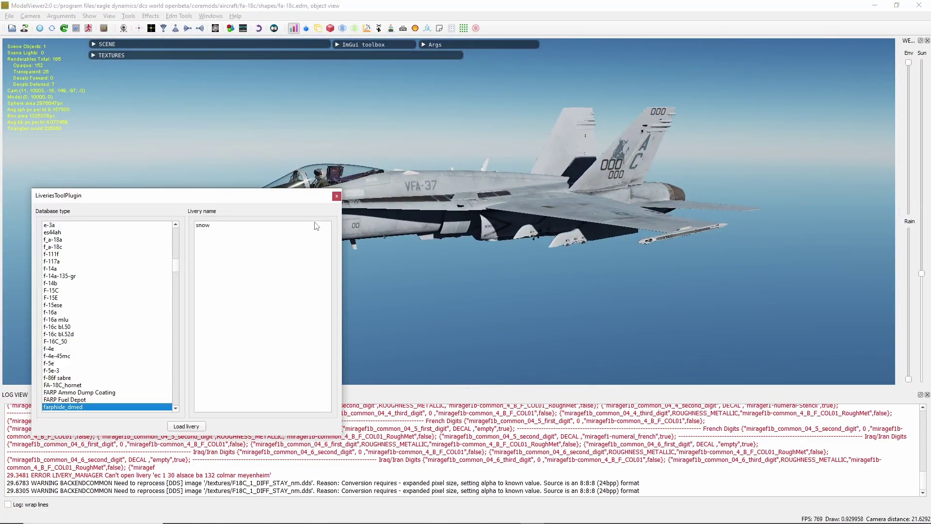
drag(184, 194, 366, 154)
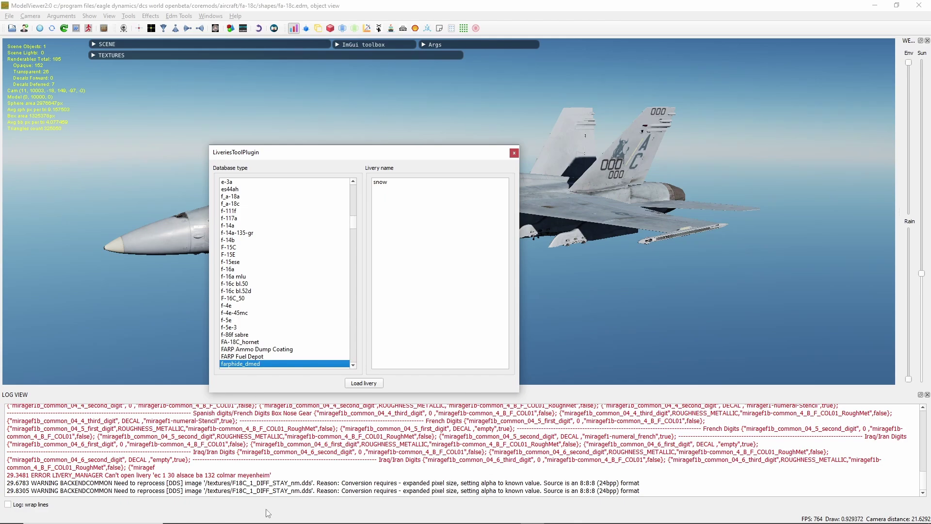
- Switch to File Explorer, check the FA-18C_hornet folder name under Liveries and its livery folders, and minimise the window
click(223, 520)
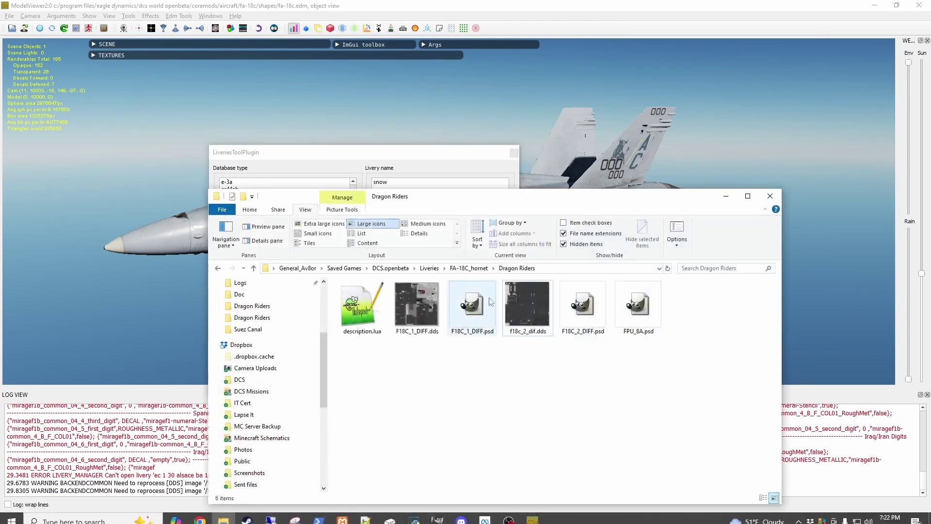
click(462, 269)
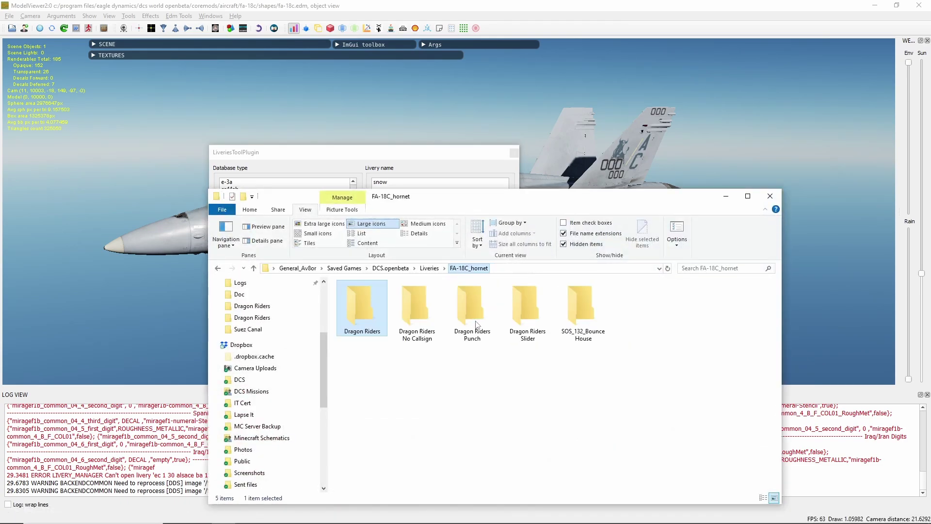
click(430, 268)
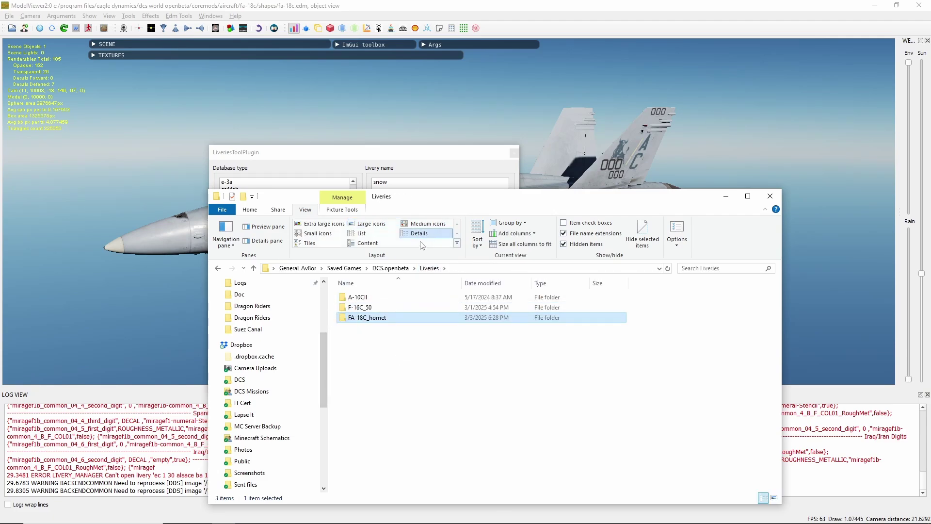
drag(422, 205, 507, 373)
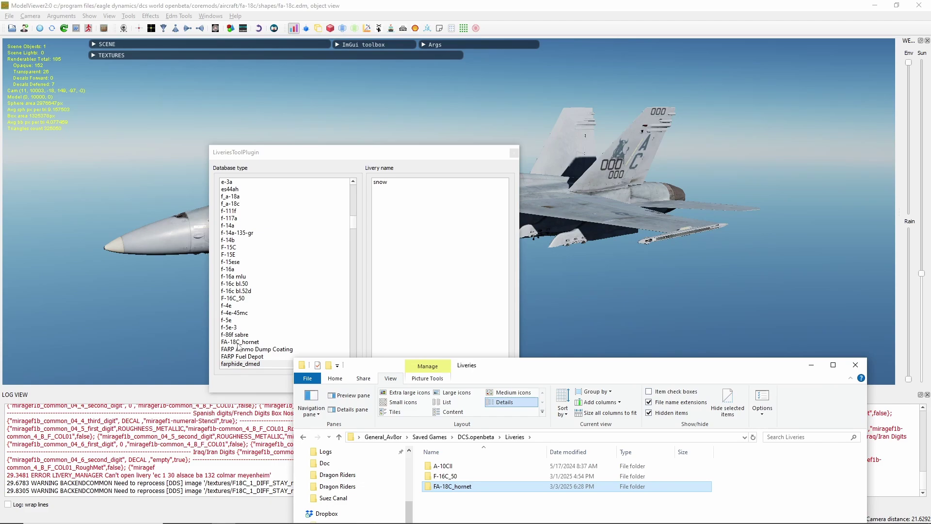
drag(570, 370, 471, 193)
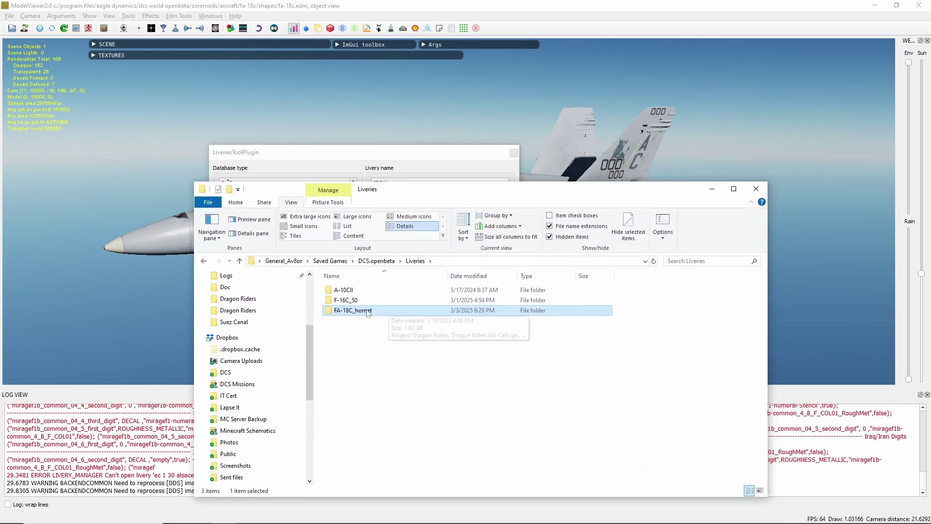
double_click(353, 312)
double_click(357, 305)
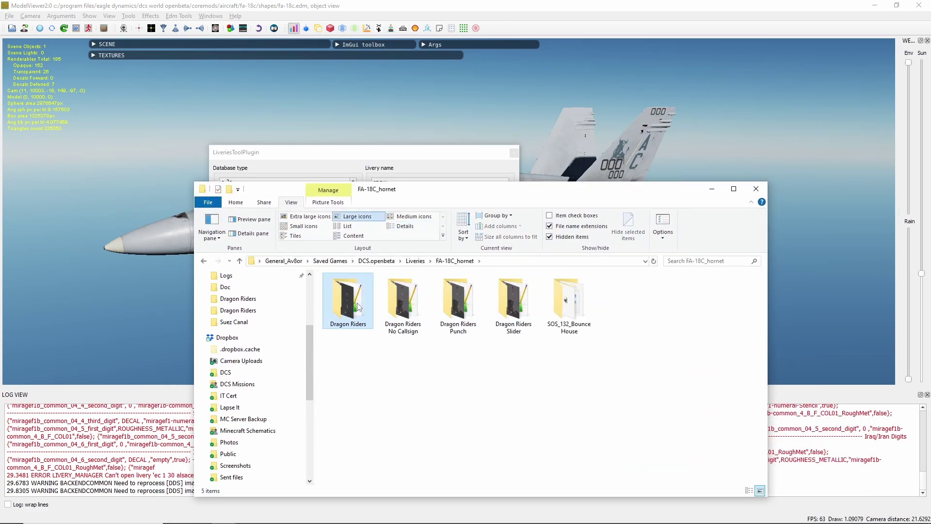
click(712, 189)
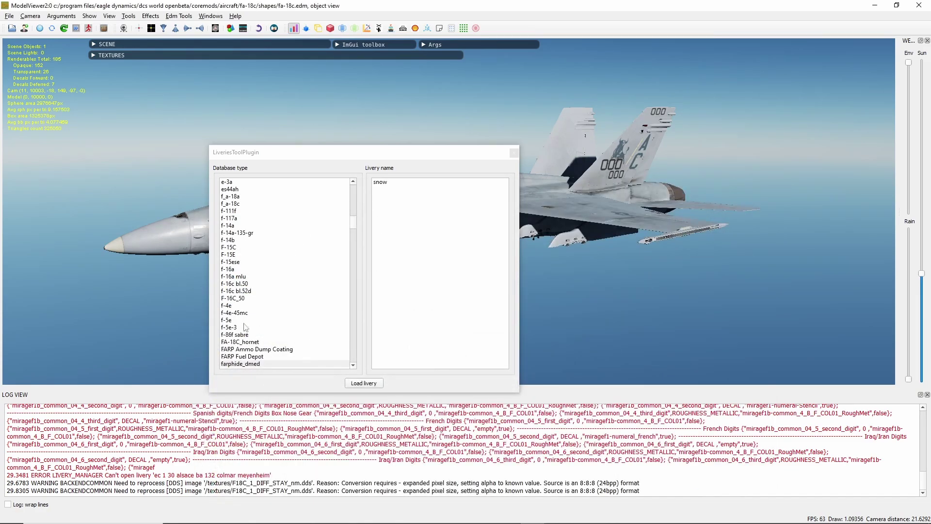
- Load the Dragon Riders livery from the FA-18C_hornet database type onto the model
click(240, 342)
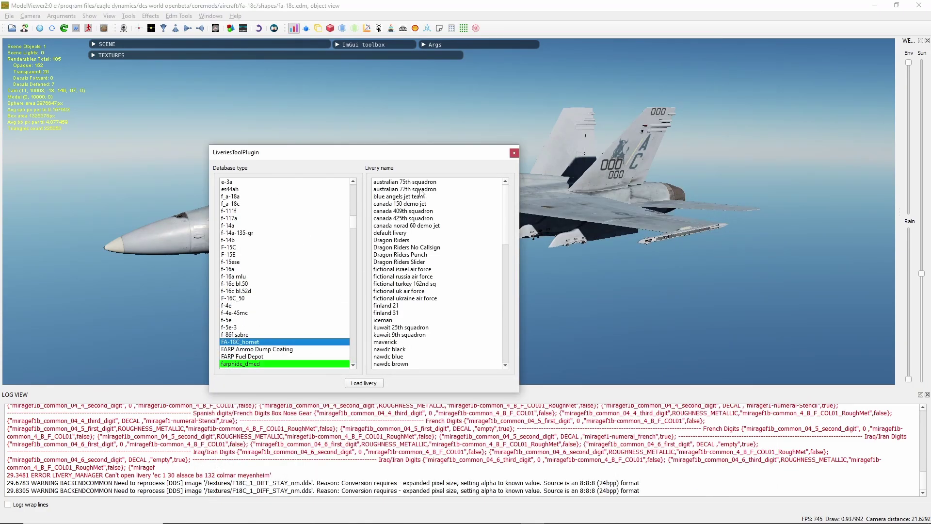
scroll(420, 188, down, 12)
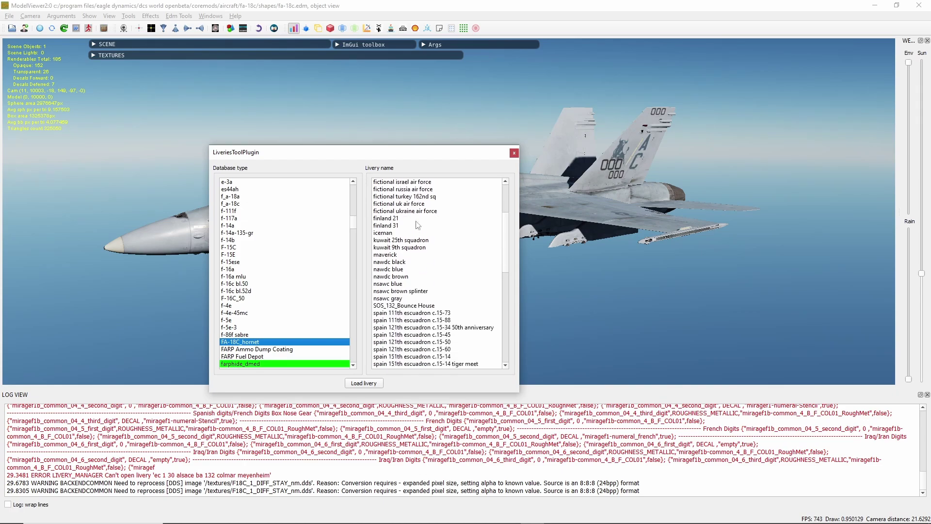
scroll(418, 277, down, 4)
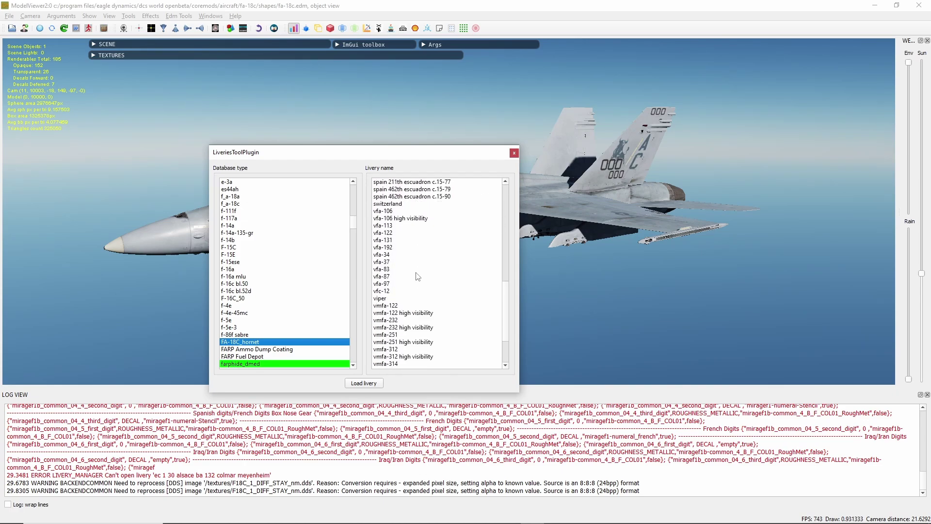
scroll(417, 277, up, 16)
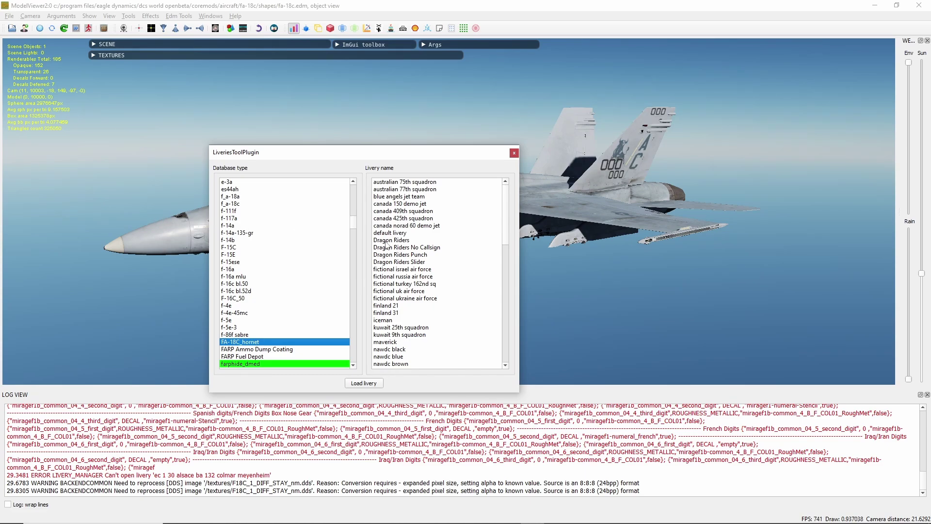
click(386, 241)
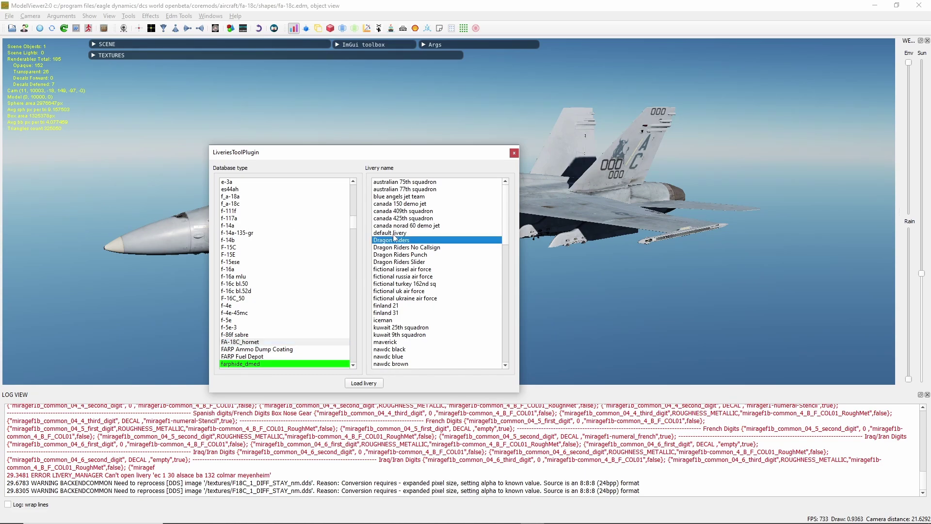
click(363, 382)
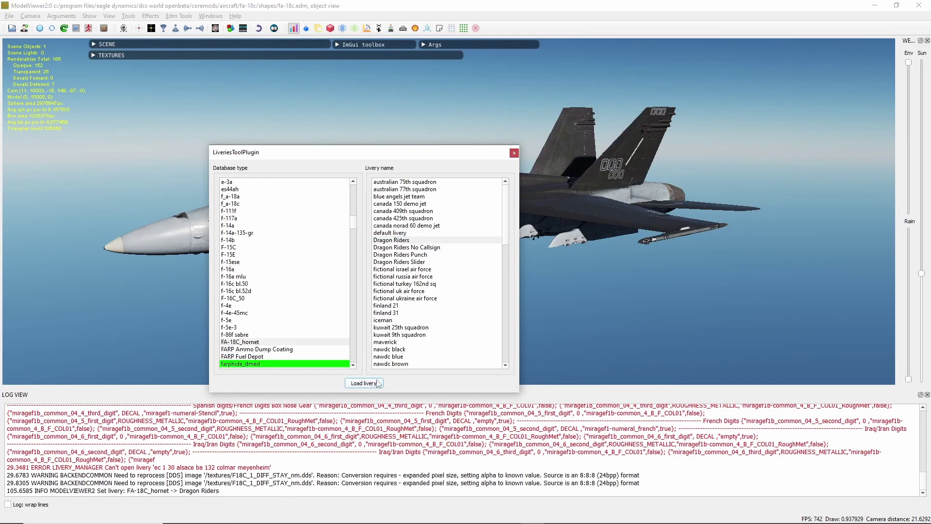
- Close the liveries tool and examine the textures on the aircraft's wings, tail and fuselage from several angles
drag(534, 257, 397, 254)
drag(407, 303, 460, 313)
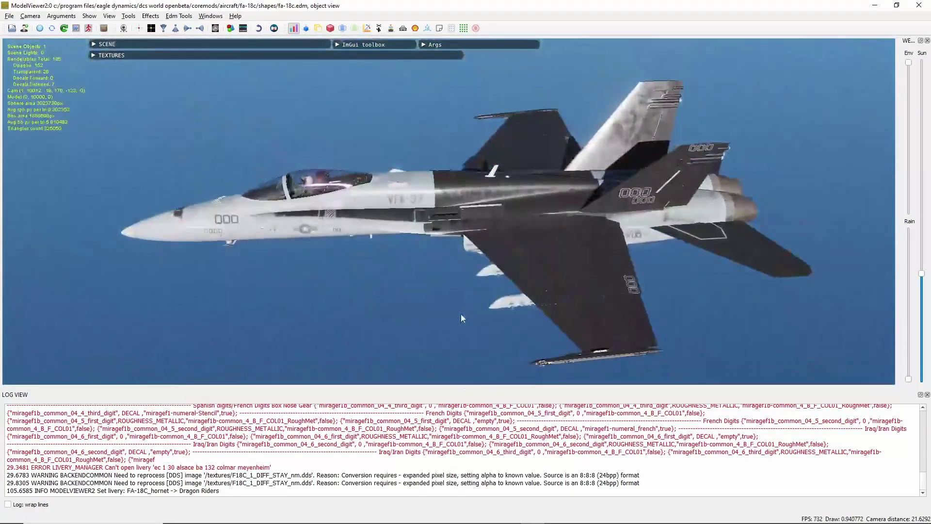
drag(383, 297, 421, 291)
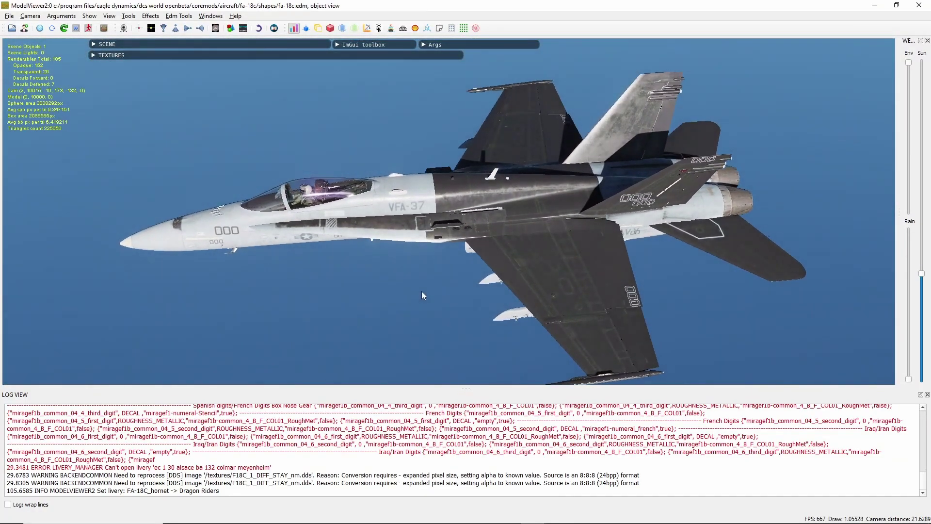
scroll(422, 295, down, 5)
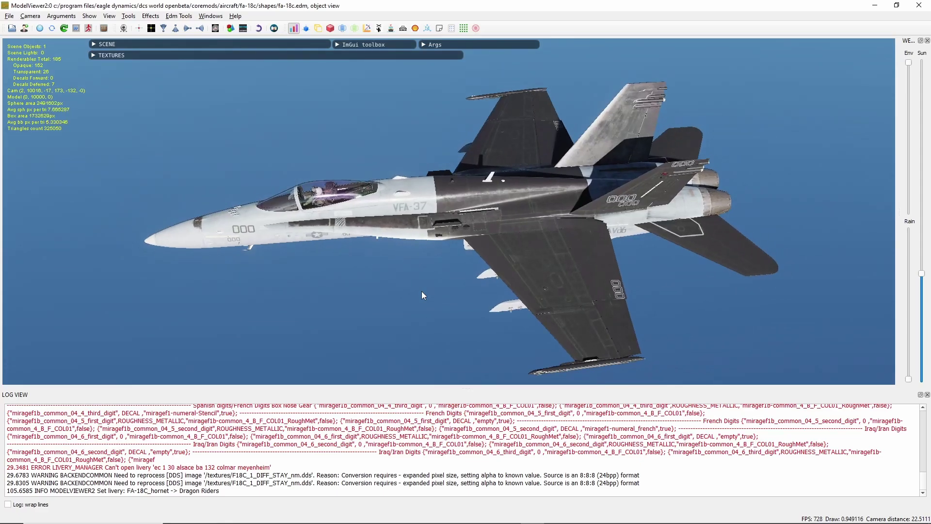
drag(421, 291, 440, 191)
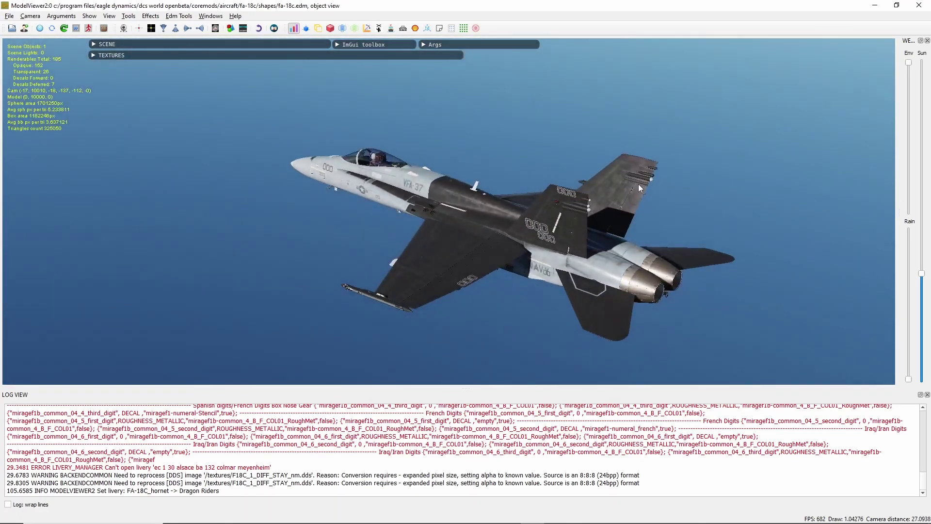
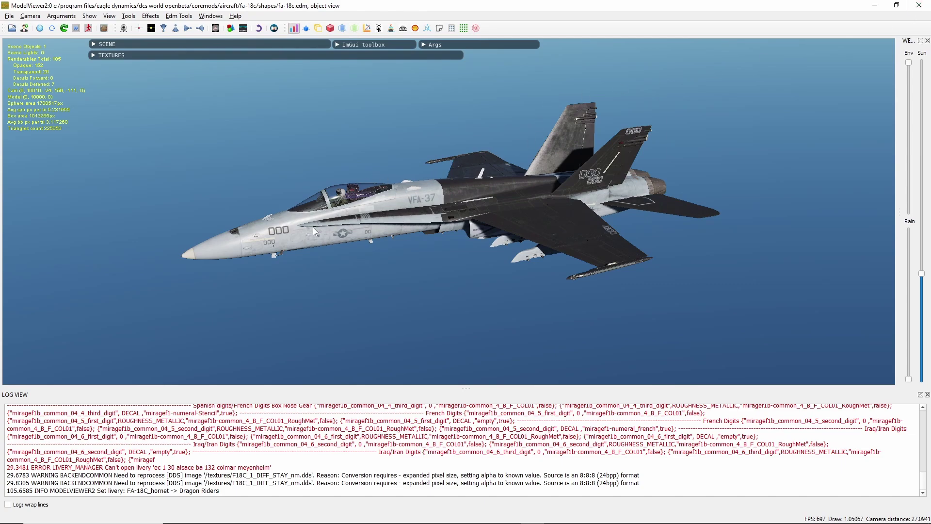
- Switch to Notepad++, copy the texture name f18c_1_dif from line 15 of description.lua and look through the file for its other occurrences
key(alt+Tab)
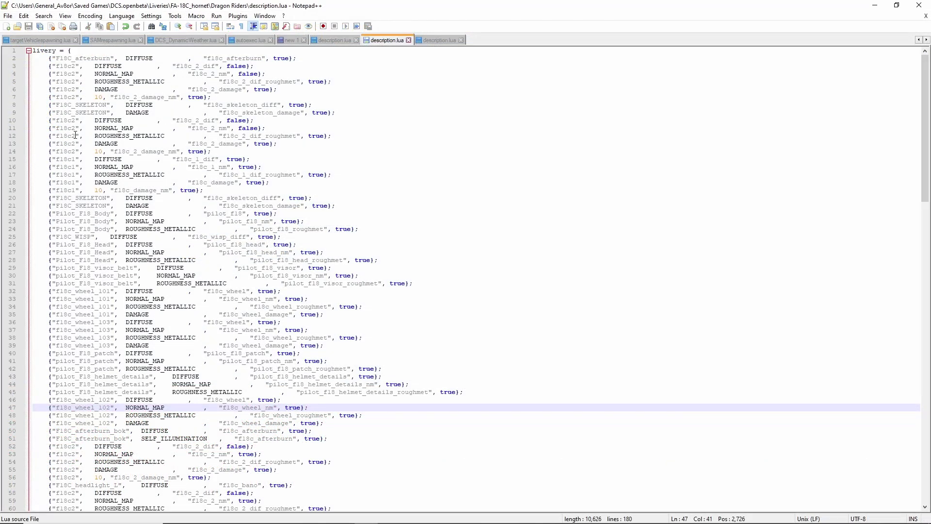
double_click(191, 163)
key(ctrl+c)
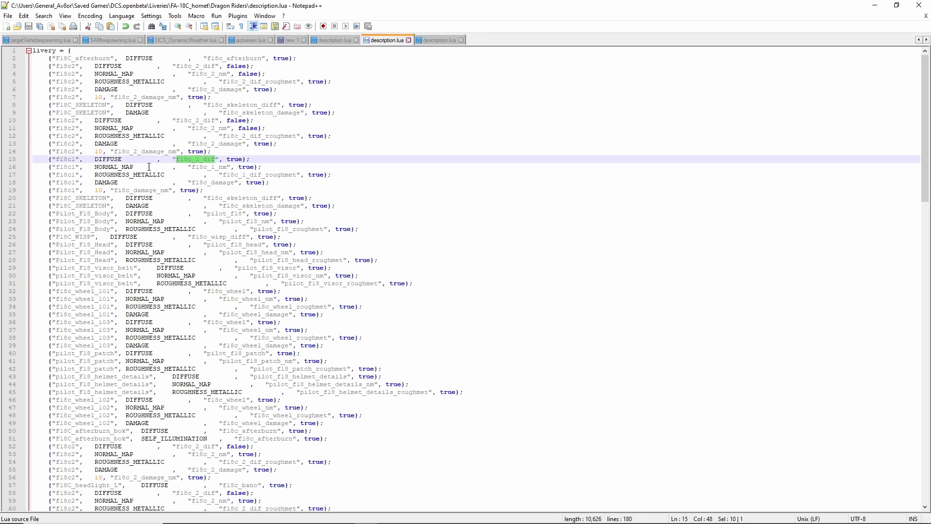
scroll(212, 226, down, 6)
scroll(212, 226, down, 9)
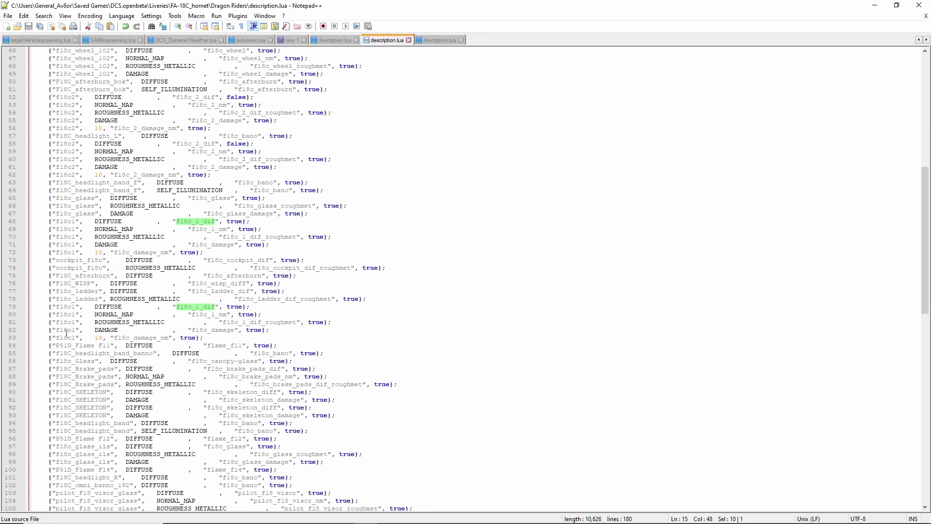
scroll(74, 413, down, 8)
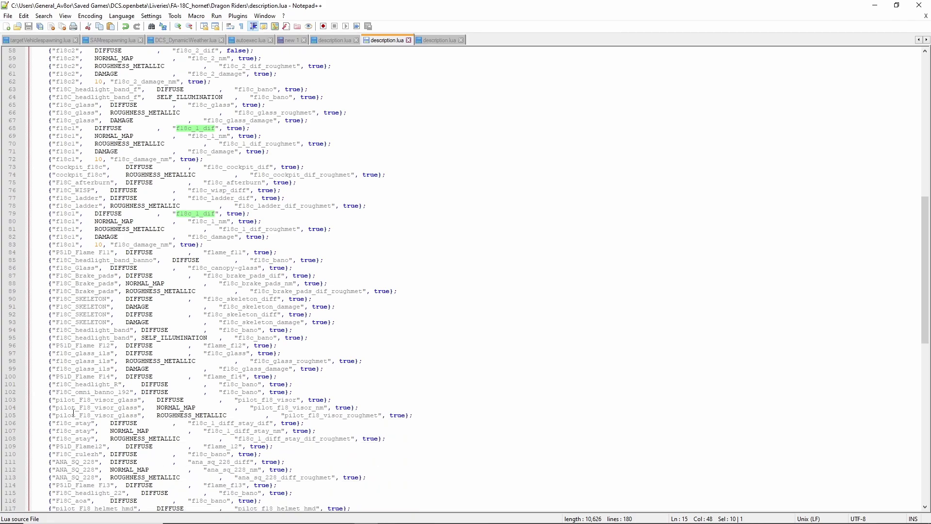
scroll(73, 413, down, 11)
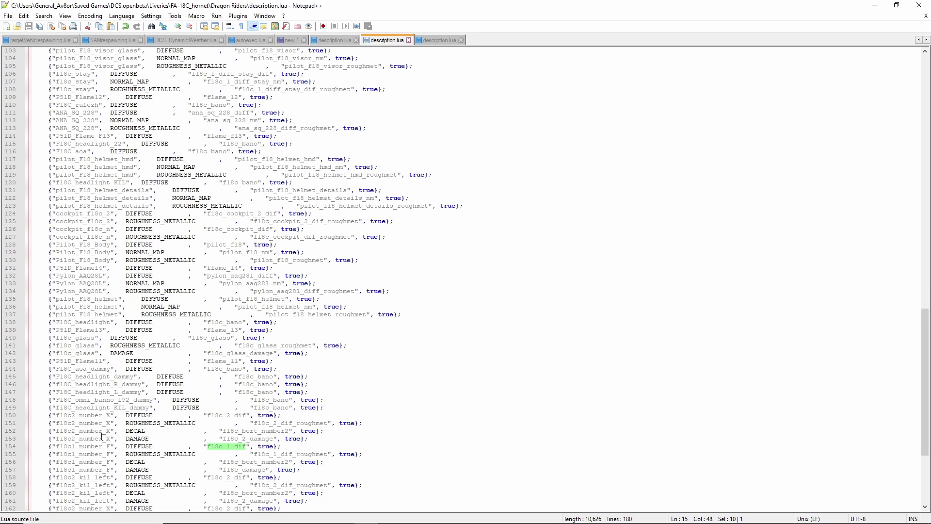
scroll(102, 437, up, 19)
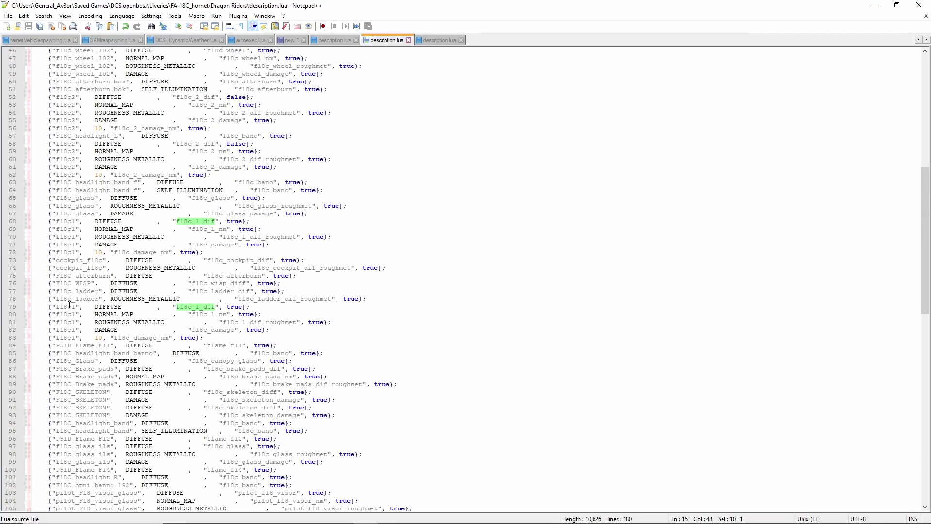
scroll(181, 311, up, 15)
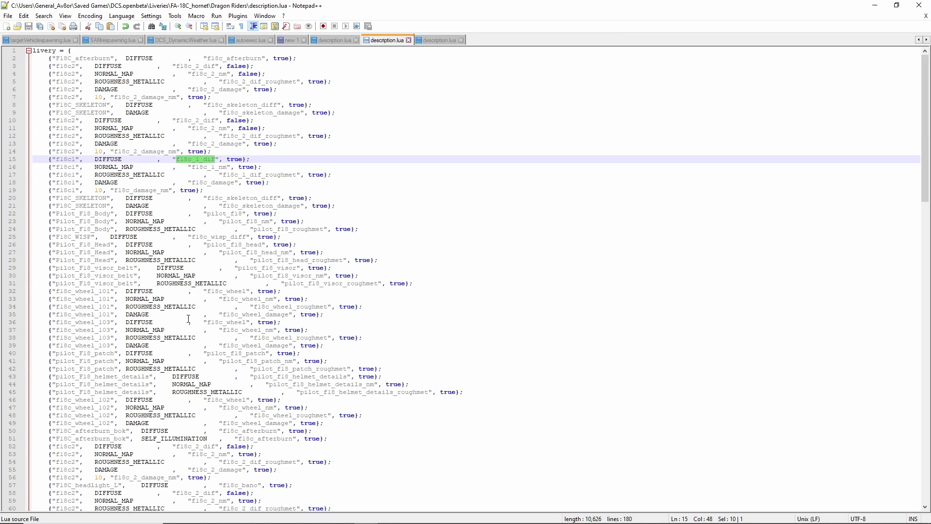
mouse_move(342, 520)
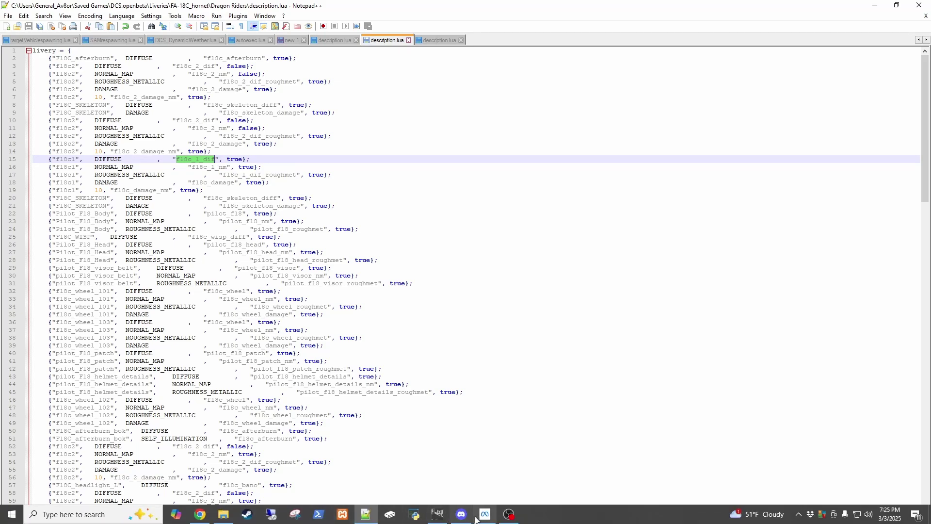
- Switch to File Explorer and rename F18C_1_DIFF.dds in the Dragon Riders folder to f18c_1_dif.dds using the copied texture name
mouse_move(225, 520)
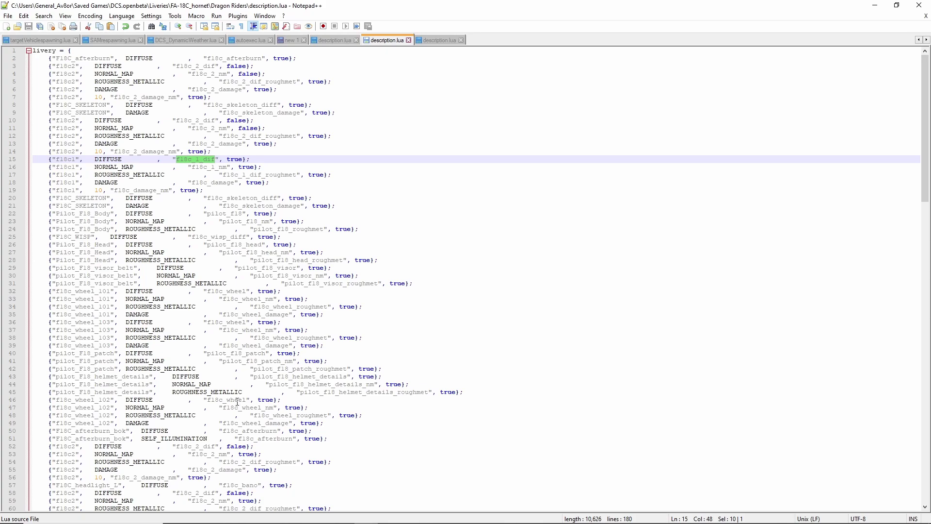
click(225, 520)
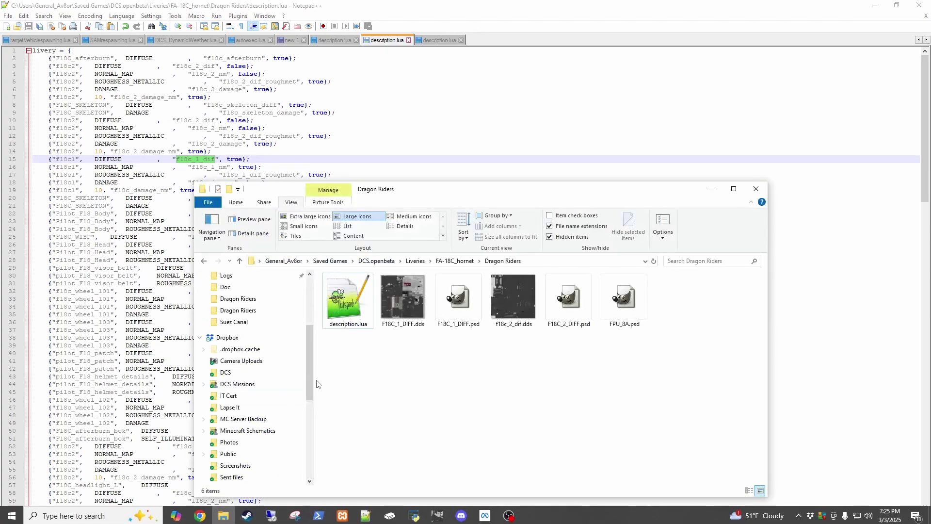
click(412, 330)
right_click(402, 327)
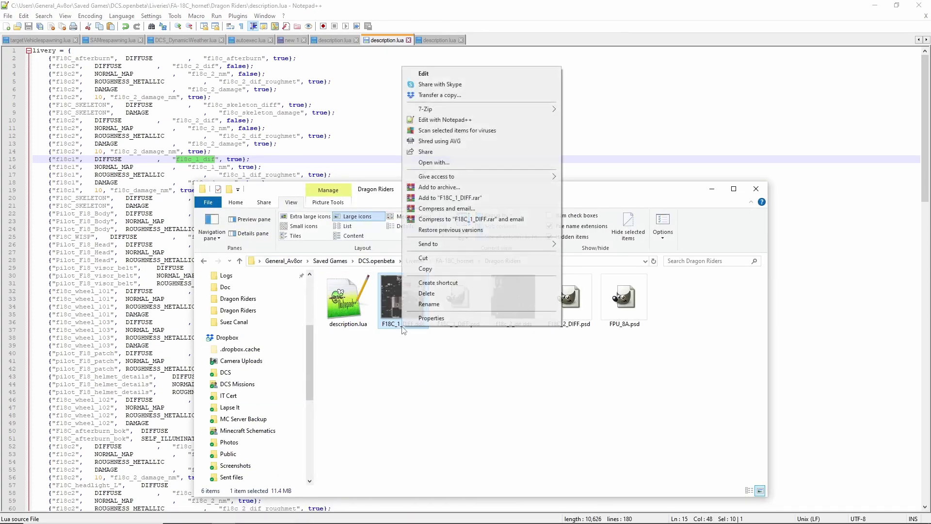
click(429, 304)
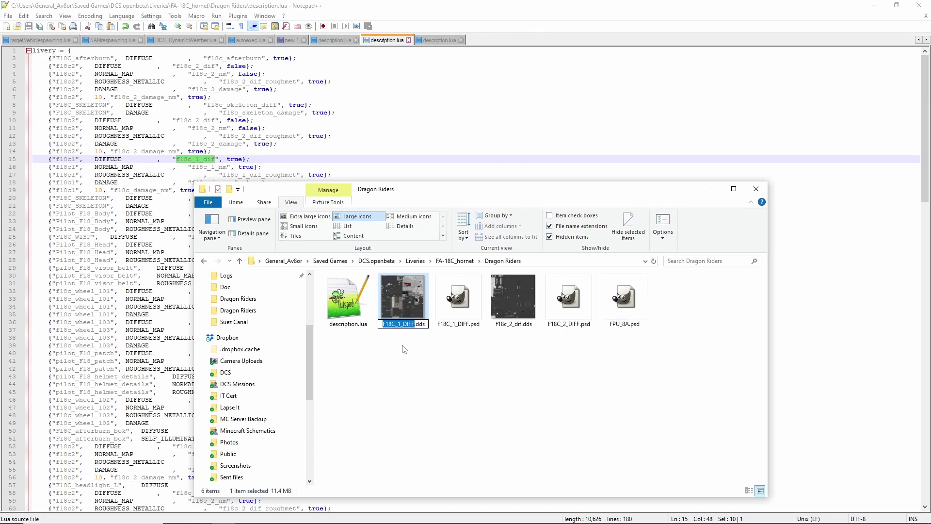
key(ctrl+v)
key(Return)
click(427, 347)
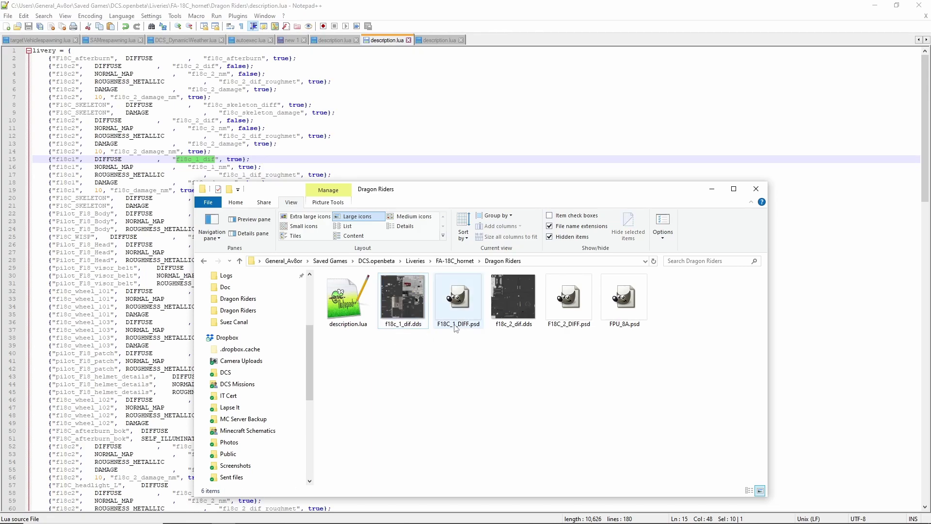
- Rename F18C_1_DIFF.psd to f18c_1_dif.psd with the copied texture name and minimise the folder window
click(456, 328)
right_click(456, 328)
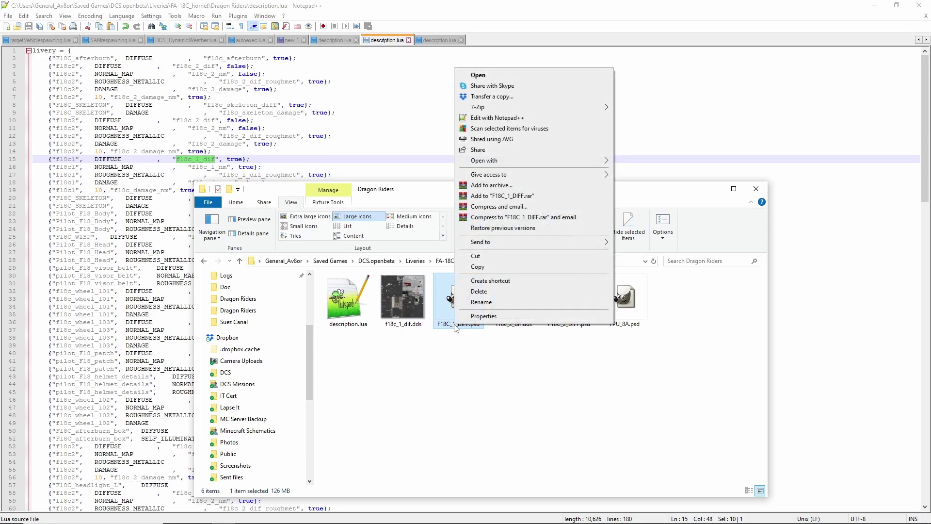
click(476, 307)
key(ctrl+v)
click(454, 369)
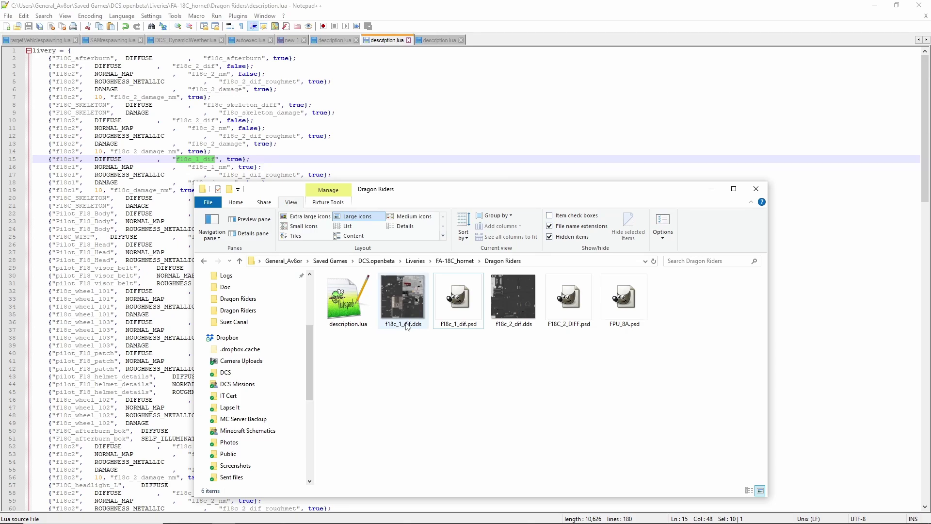
click(711, 189)
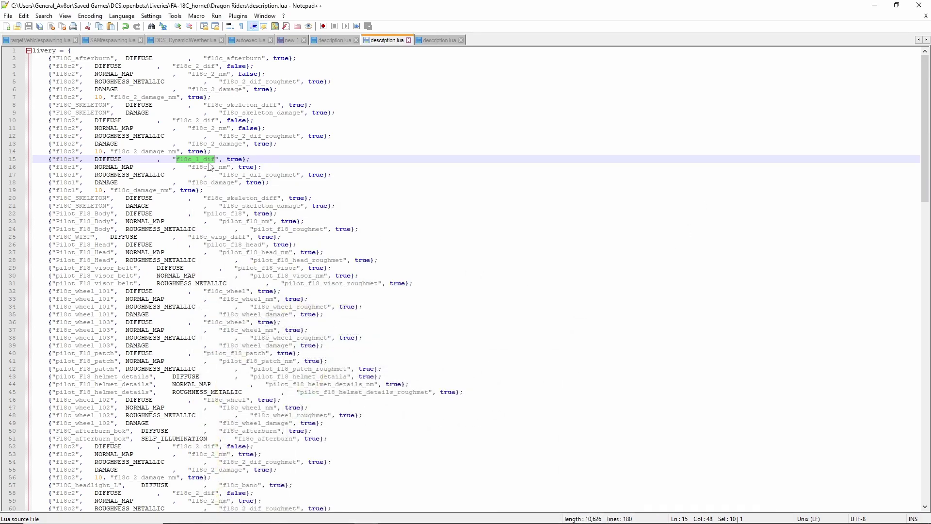
- Set the f18c_1_dif DIFFUSE entry on line 15 of description.lua to false
double_click(236, 159)
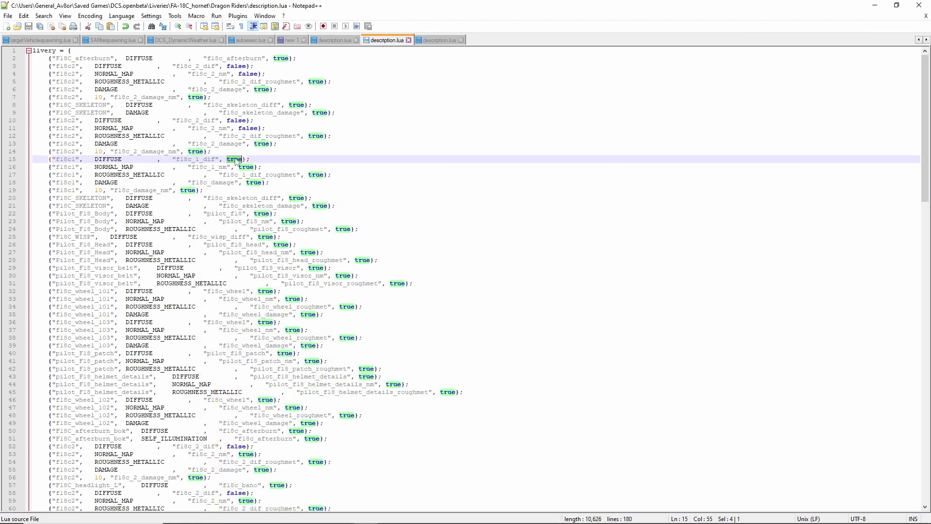
text(f)
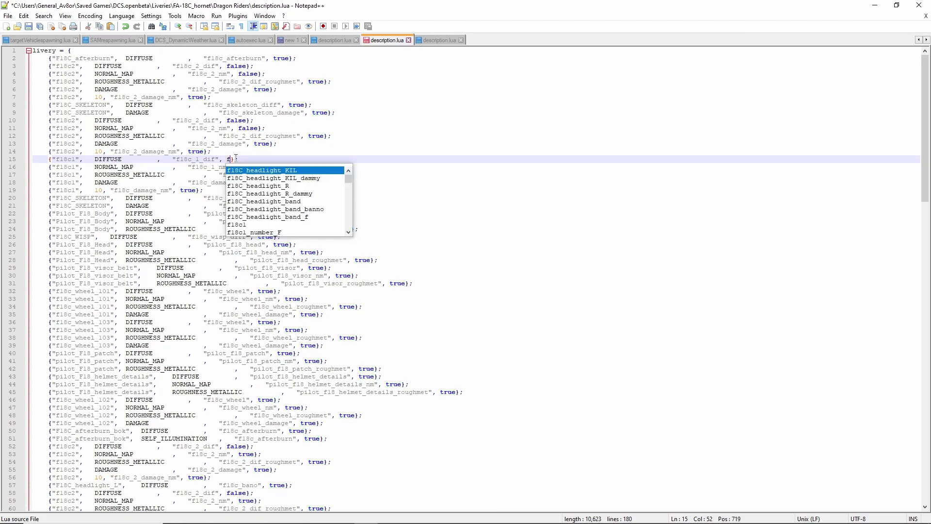
text(alse)
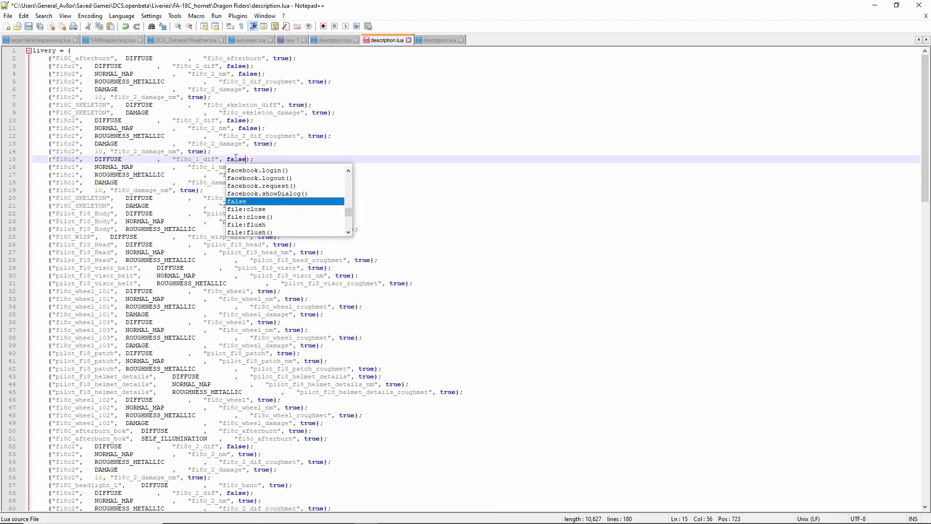
double_click(235, 159)
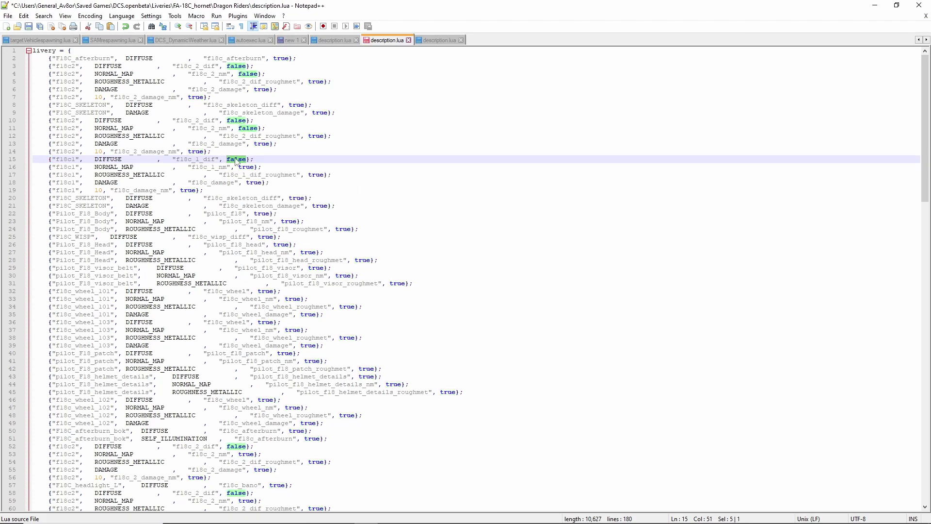
- Find the other f18c1 DIFFUSE entries using f18c_1_dif and set those on lines 68 and 79 to false
double_click(199, 159)
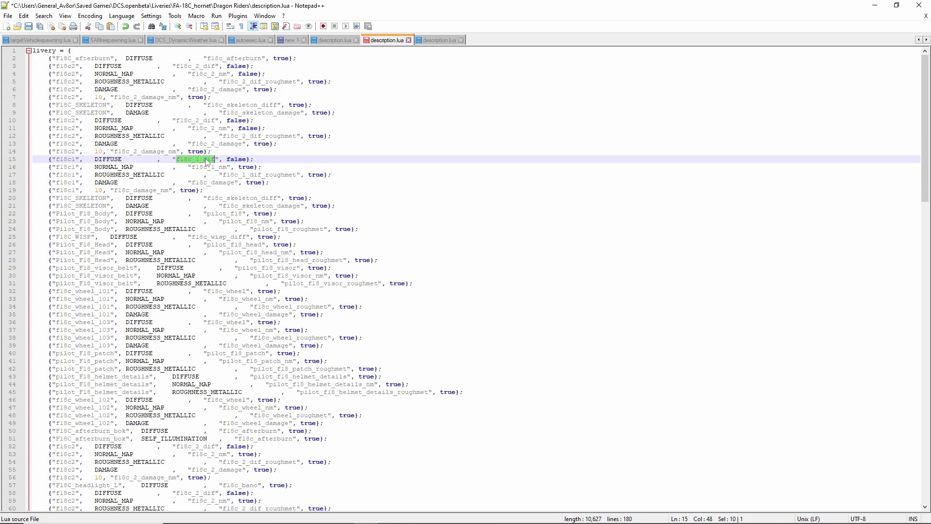
scroll(206, 162, down, 11)
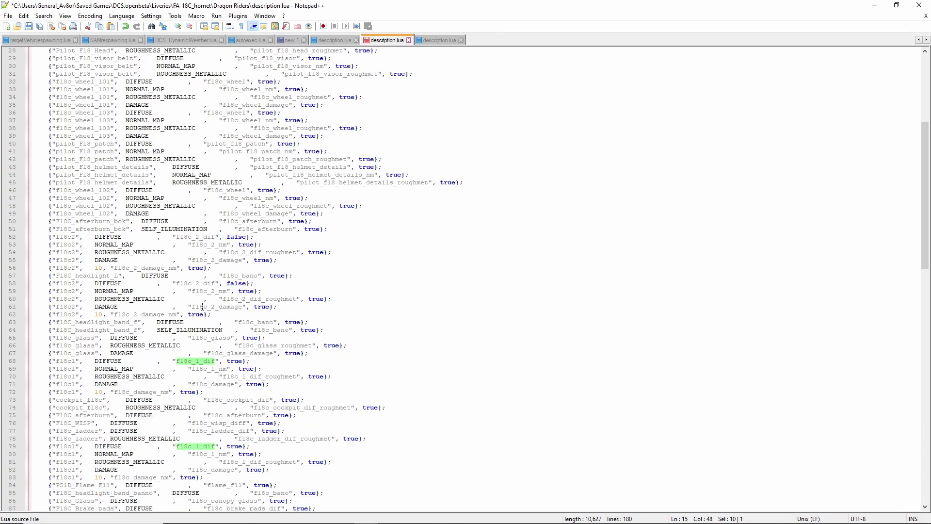
scroll(202, 313, down, 2)
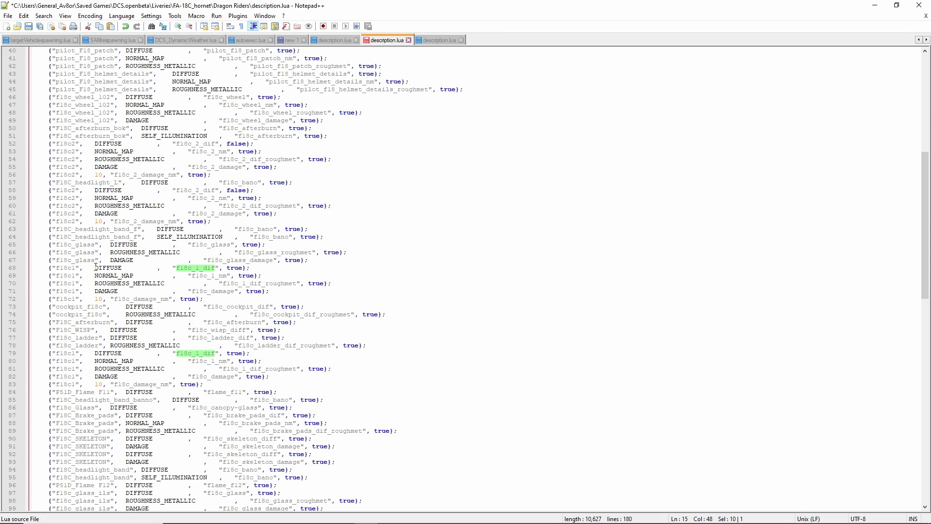
double_click(235, 269)
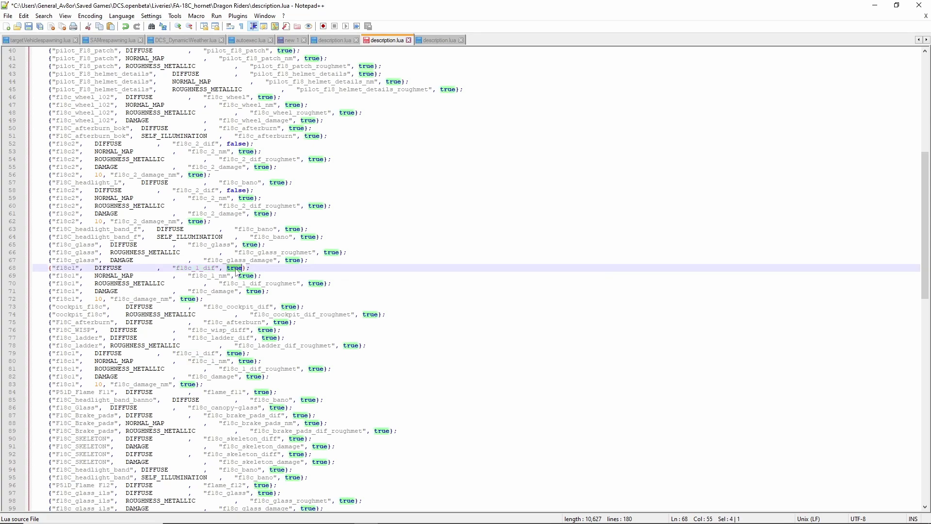
text(false)
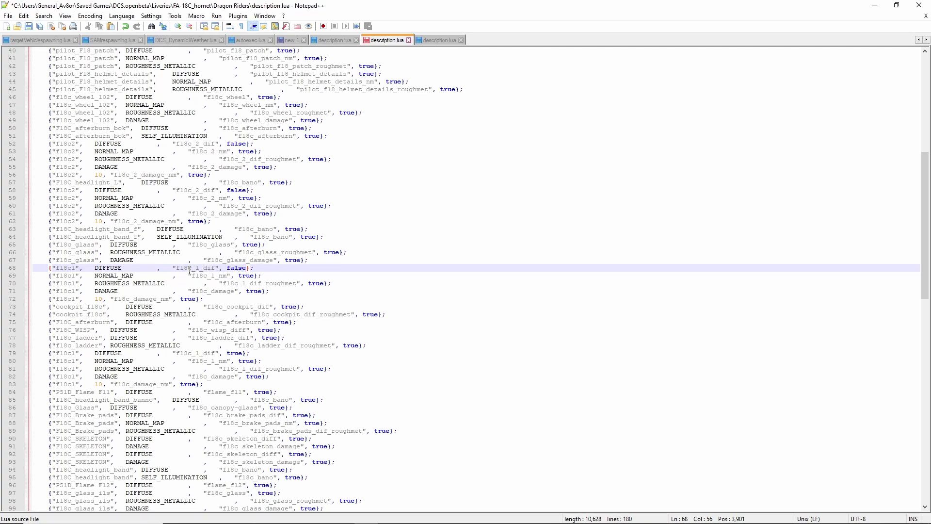
double_click(196, 270)
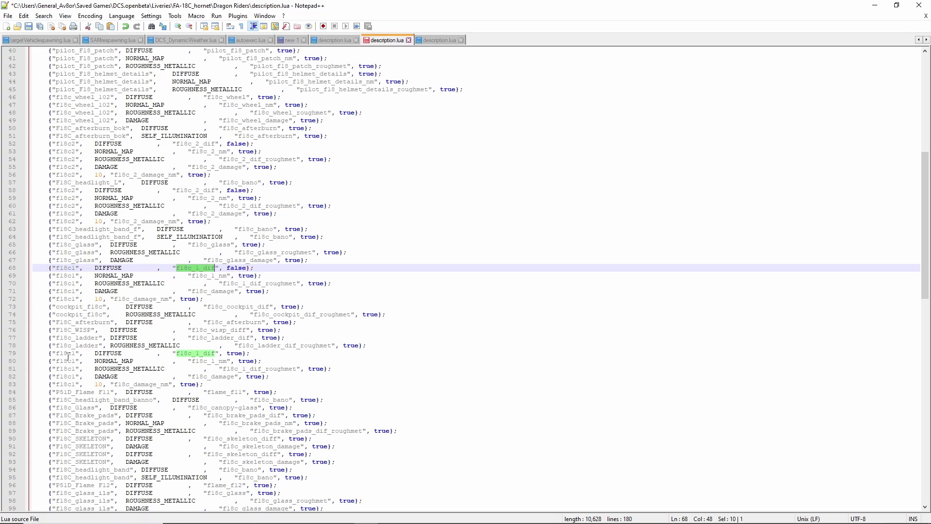
double_click(236, 354)
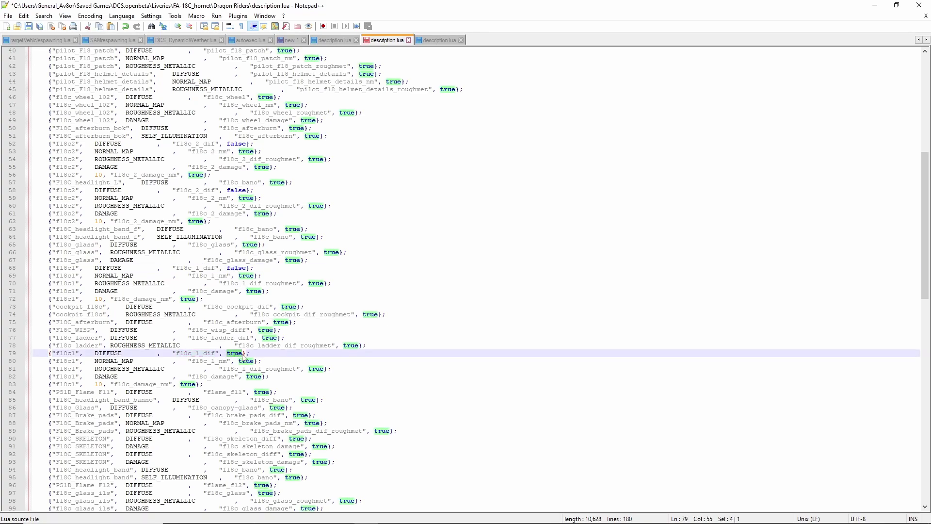
text(false)
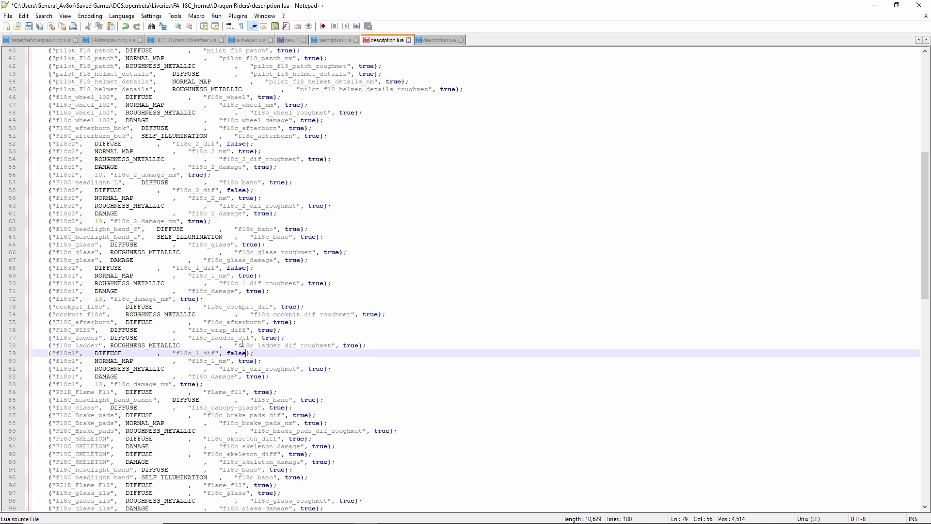
- Check the rest of description.lua for further f18c_1_dif occurrences and save the file
scroll(242, 344, down, 6)
double_click(202, 214)
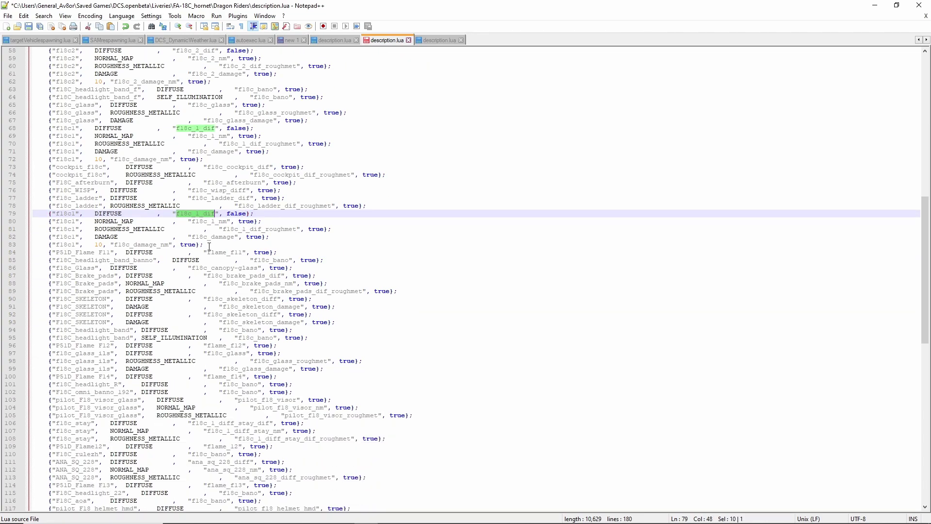
scroll(203, 266, down, 20)
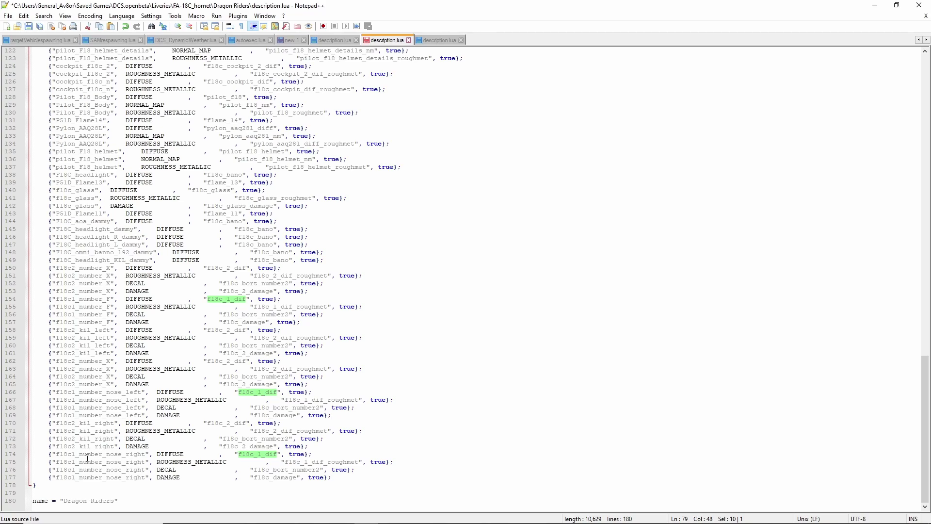
scroll(85, 316, up, 7)
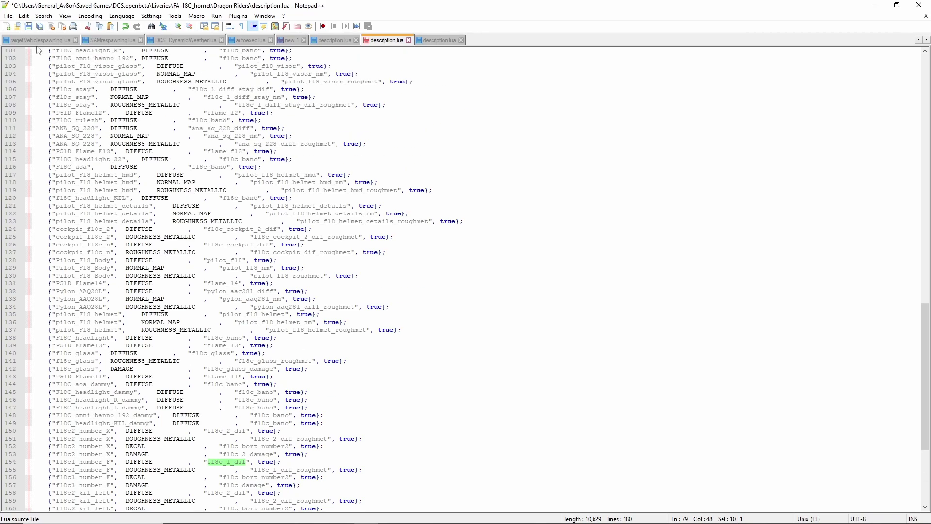
click(28, 26)
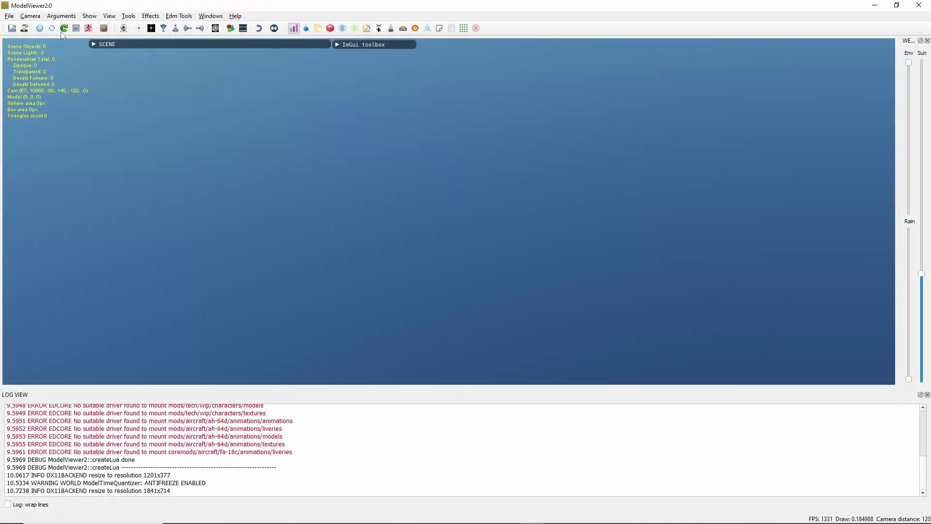
- Switch to ModelViewer2 and load the recently used fa-18c.edm model
click(10, 16)
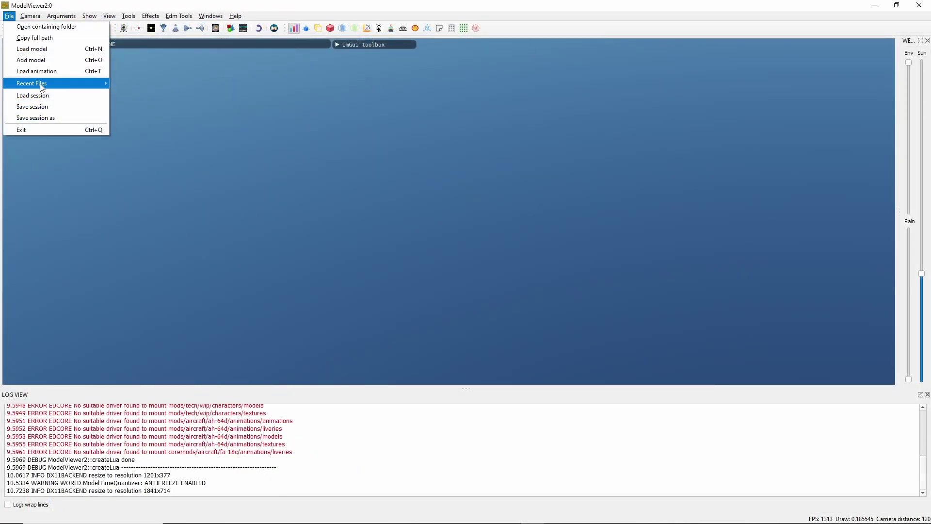
mouse_move(73, 83)
click(145, 87)
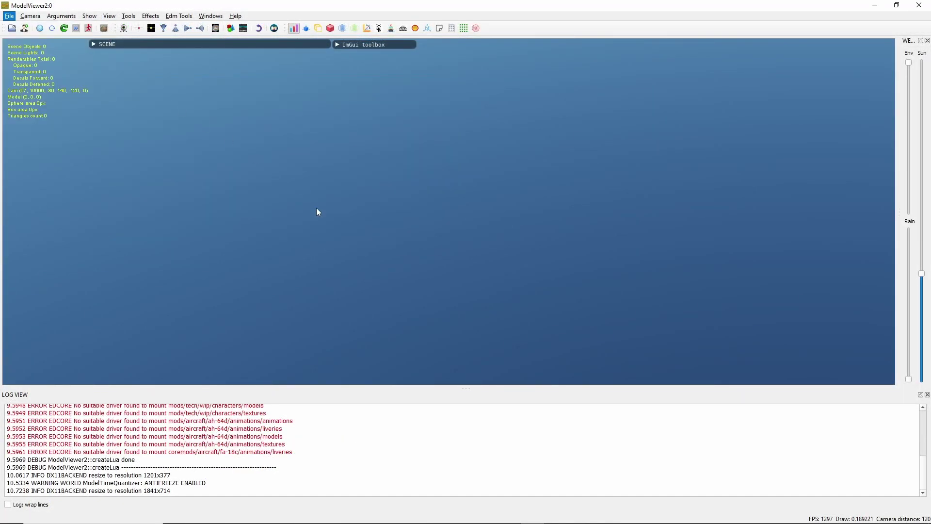
drag(316, 212, 353, 272)
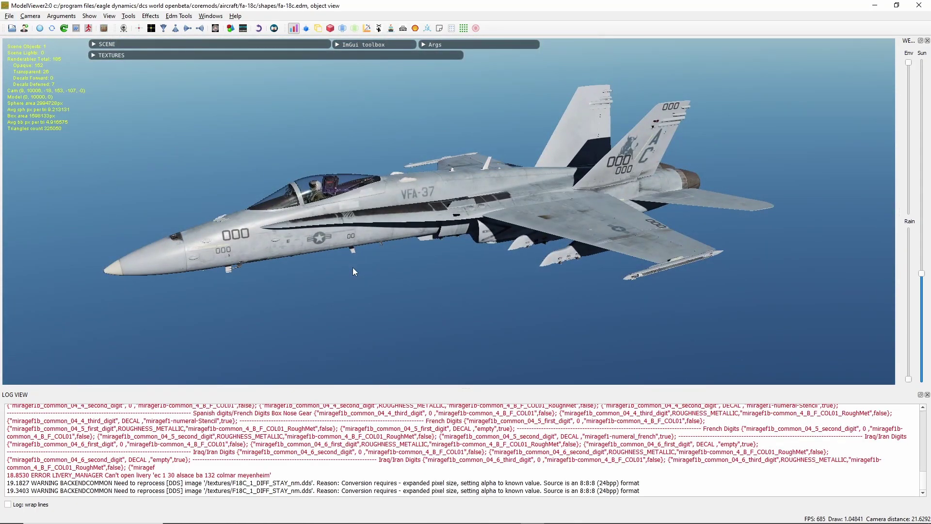
- Load the Dragon Riders livery from the FA-18C_hornet database type onto the model and close the liveries tool
key(ctrl+l)
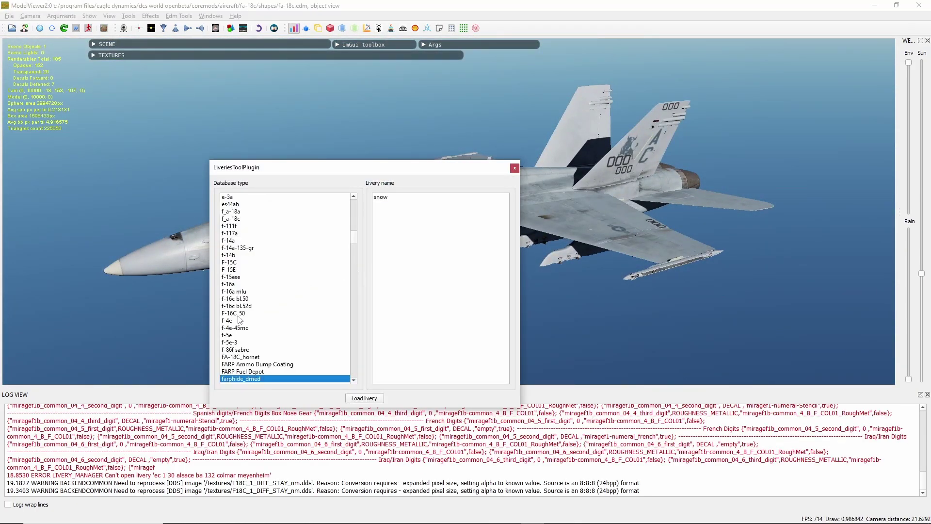
click(242, 358)
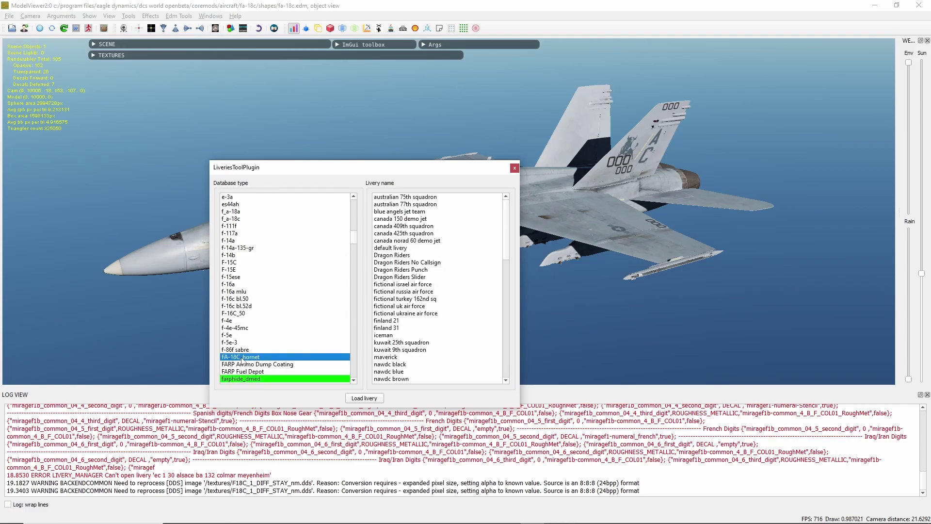
click(381, 255)
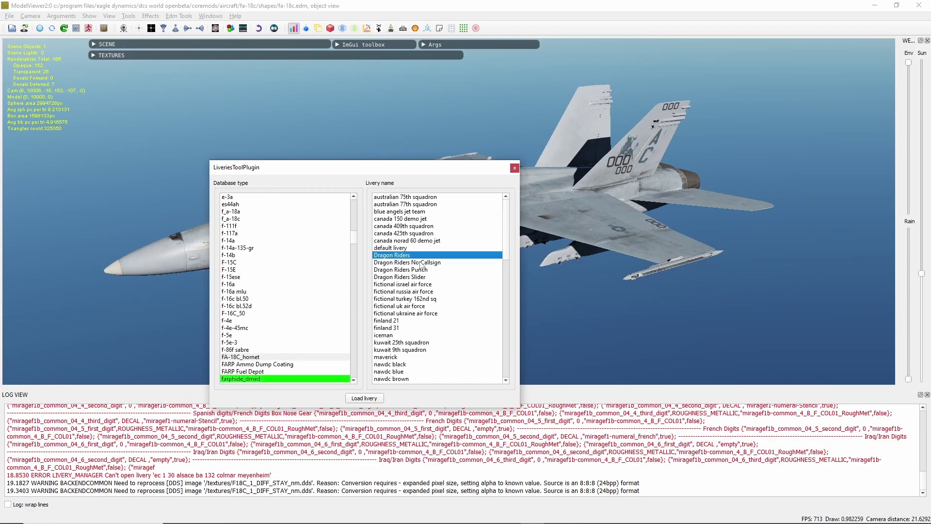
click(368, 399)
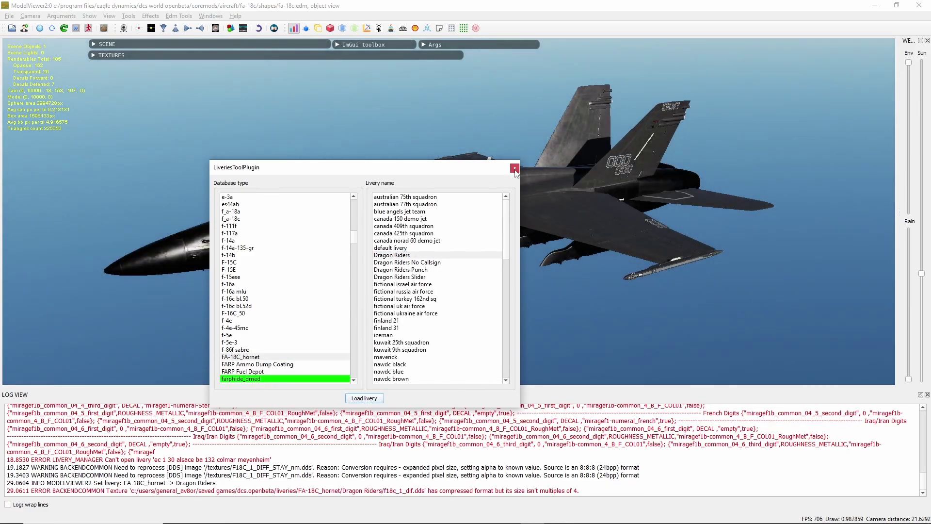
click(515, 168)
- Rotate the aircraft to examine the livery textures on its nose, fuselage, wings and tail
drag(480, 276, 469, 304)
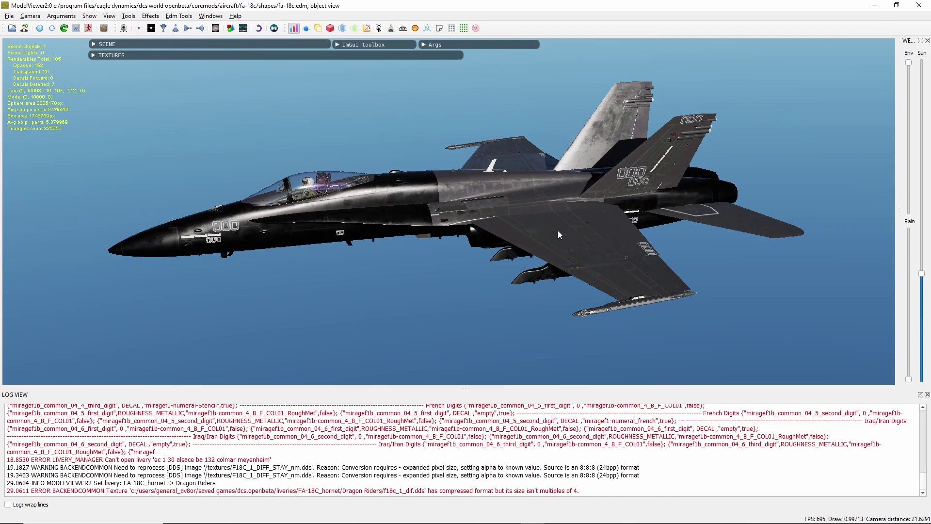
drag(389, 220, 408, 307)
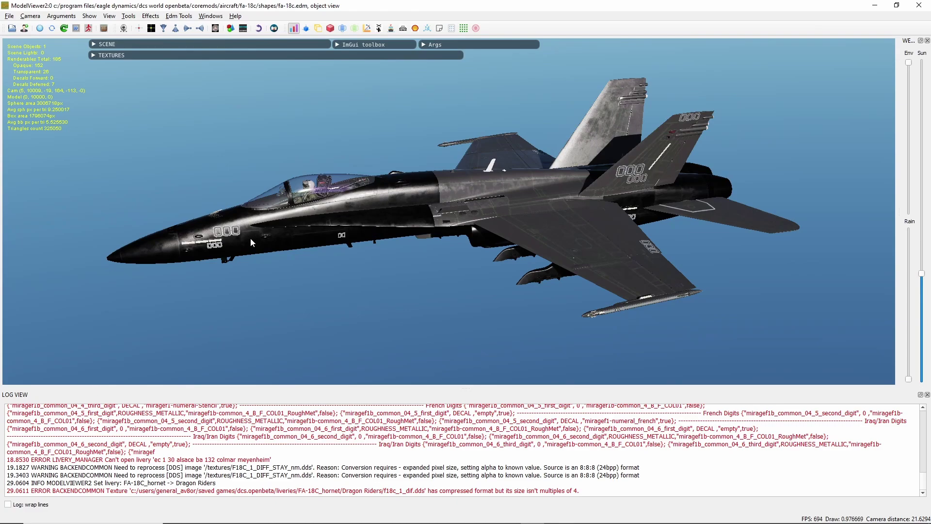
mouse_move(317, 212)
mouse_down()
mouse_move(298, 206)
mouse_move(327, 226)
mouse_up()
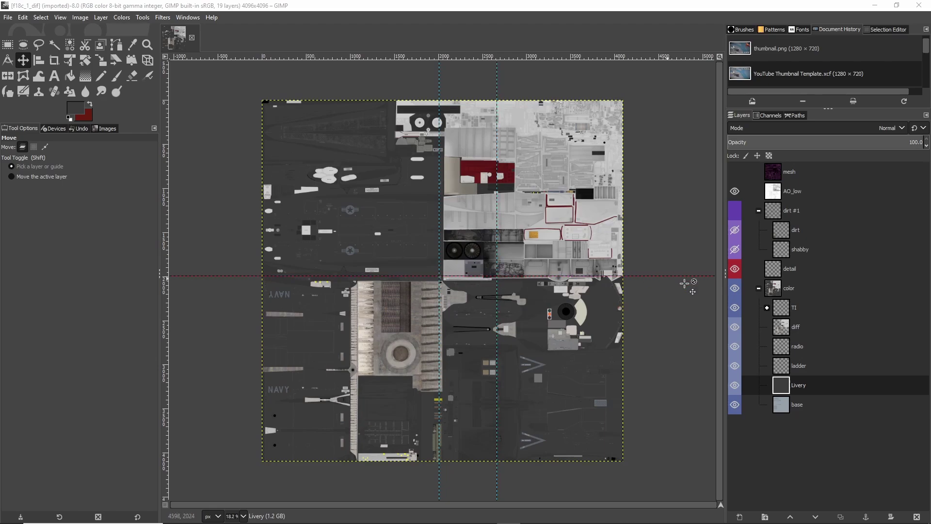
- Move the detail and AO_low layers into the color group above the TI group and overwrite f18c_1_dif.psd
click(805, 289)
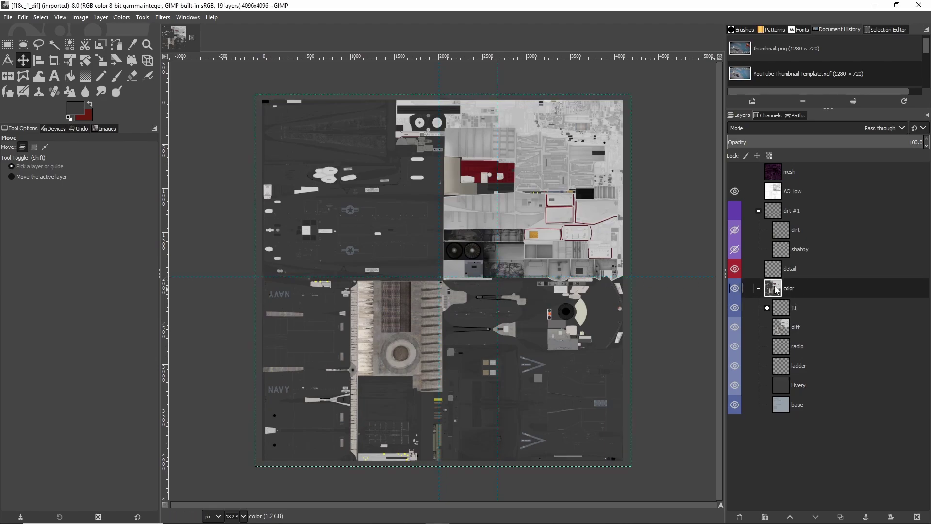
drag(791, 269, 798, 301)
drag(794, 191, 799, 281)
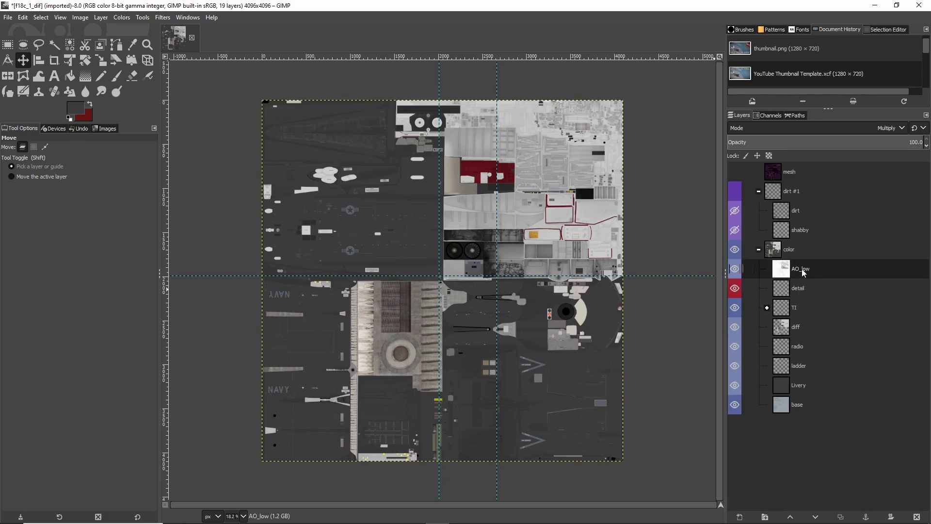
click(7, 17)
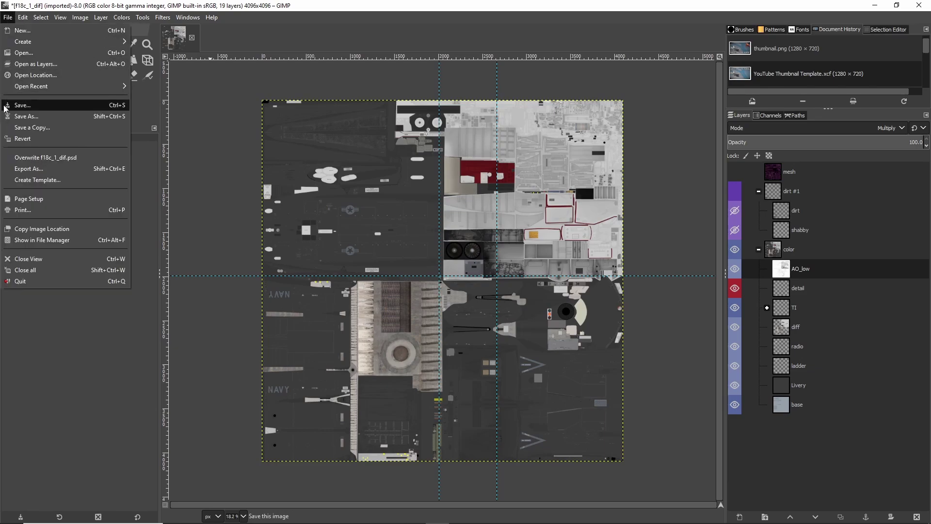
click(77, 176)
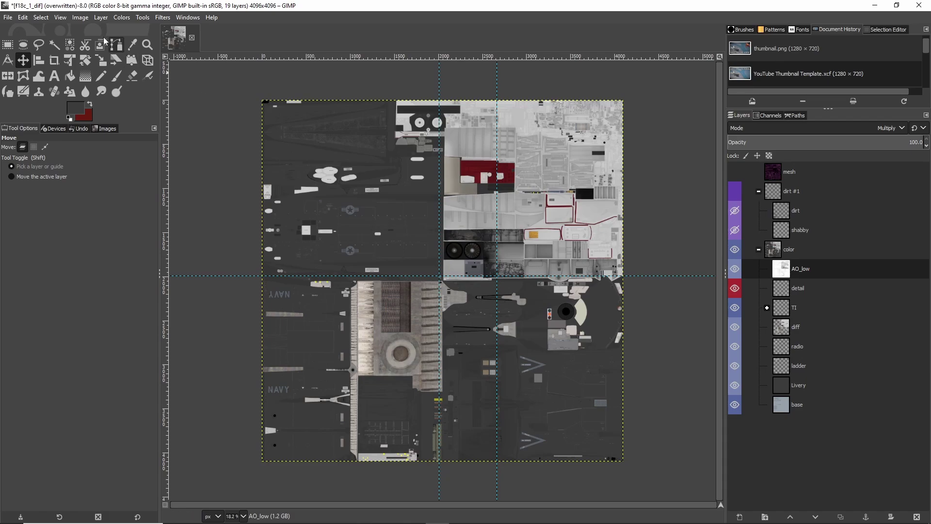
- Convert the image to the Built-in RGB (GIMP built-in sRGB) color profile with relative colorimetric rendering intent
click(81, 18)
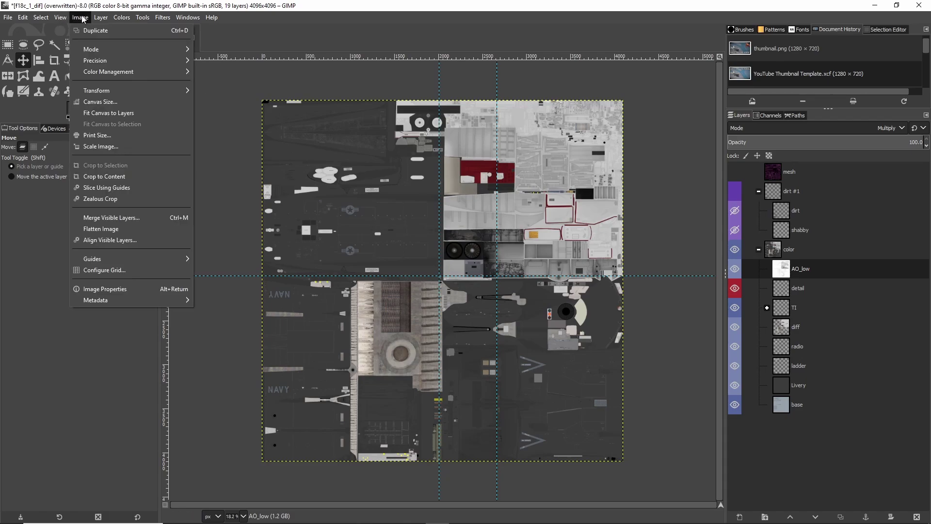
mouse_move(180, 72)
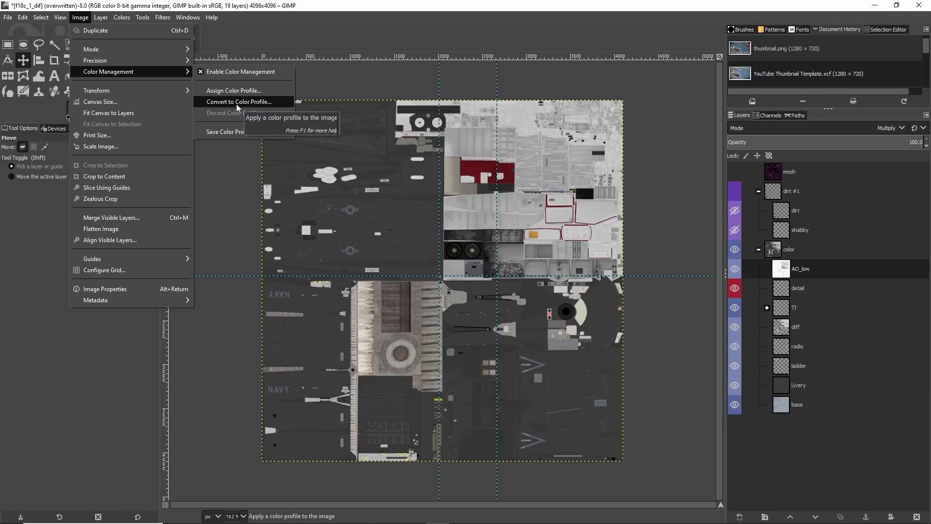
click(238, 104)
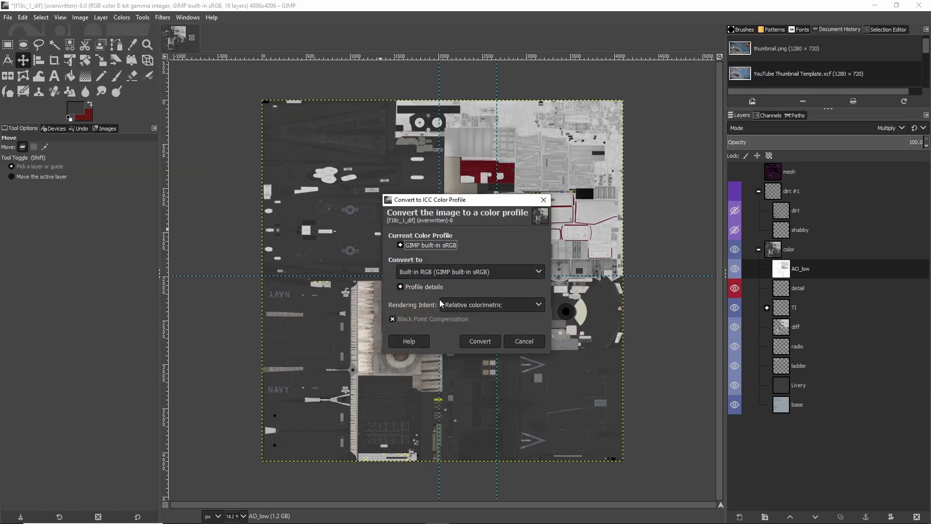
click(475, 341)
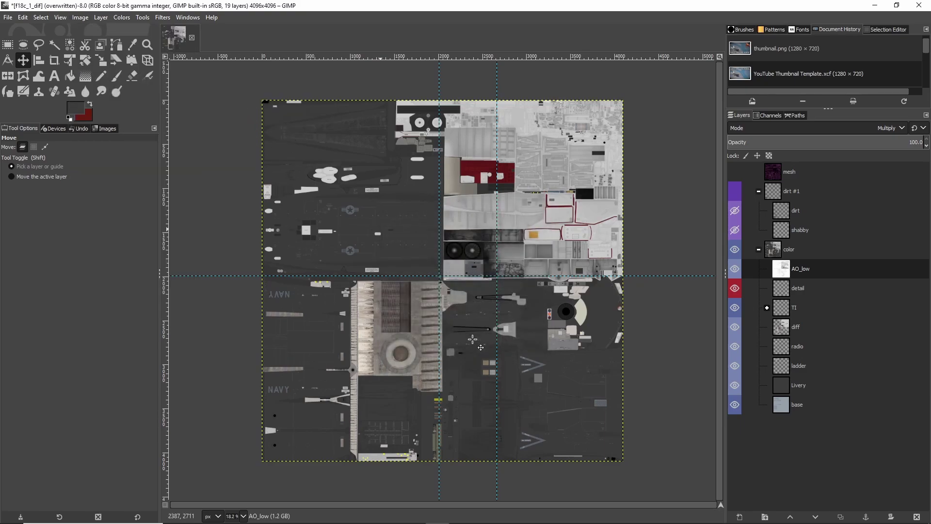
- Select the color group and export the image over f18c_1_dif.dds in the Dragon Riders folder with BC1 / DXT1 compression and generated mipmaps
key(Page_Up)
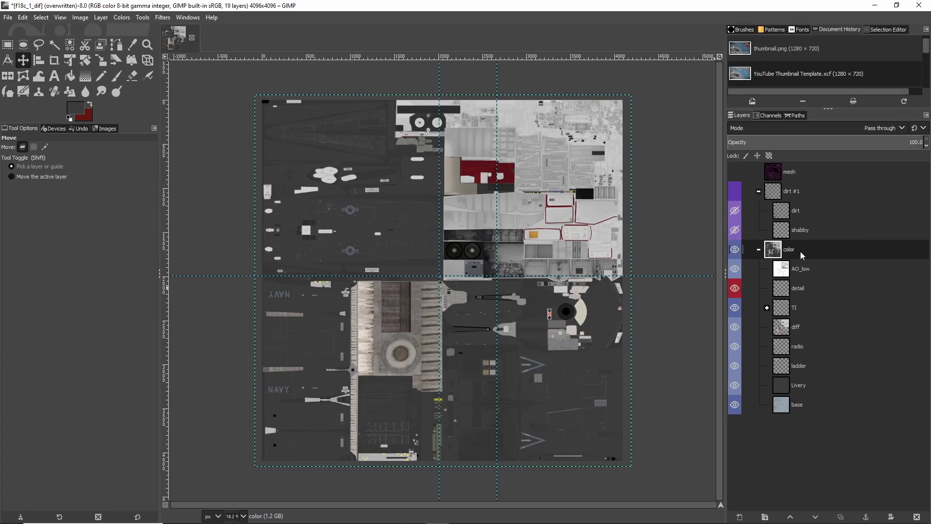
click(13, 21)
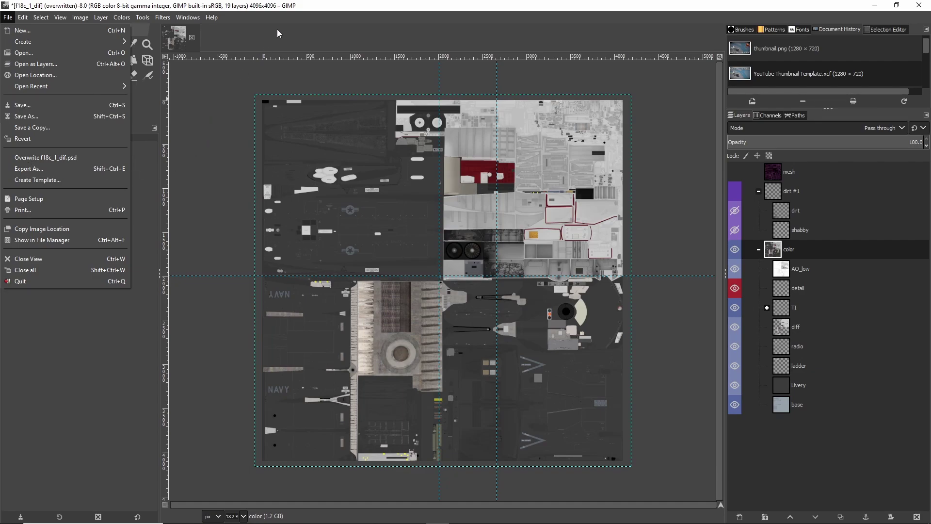
key(Escape)
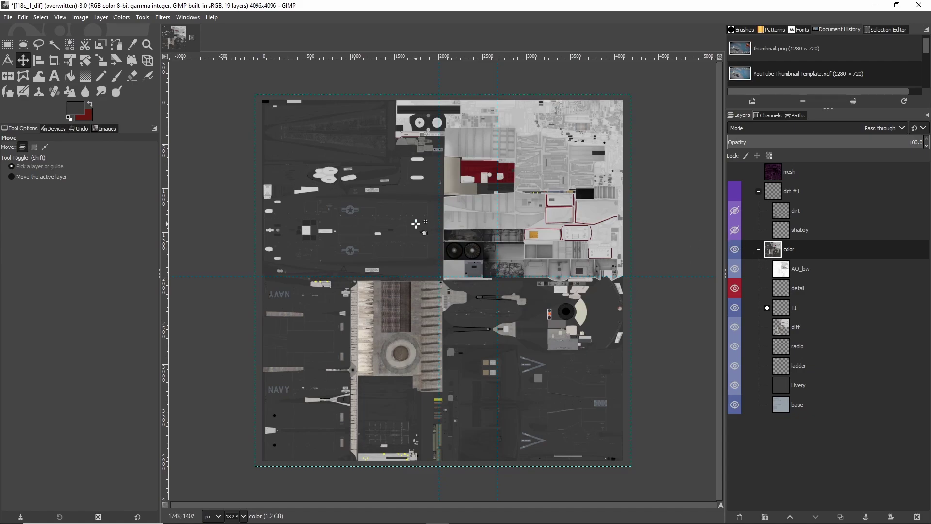
key(ctrl+shift+e)
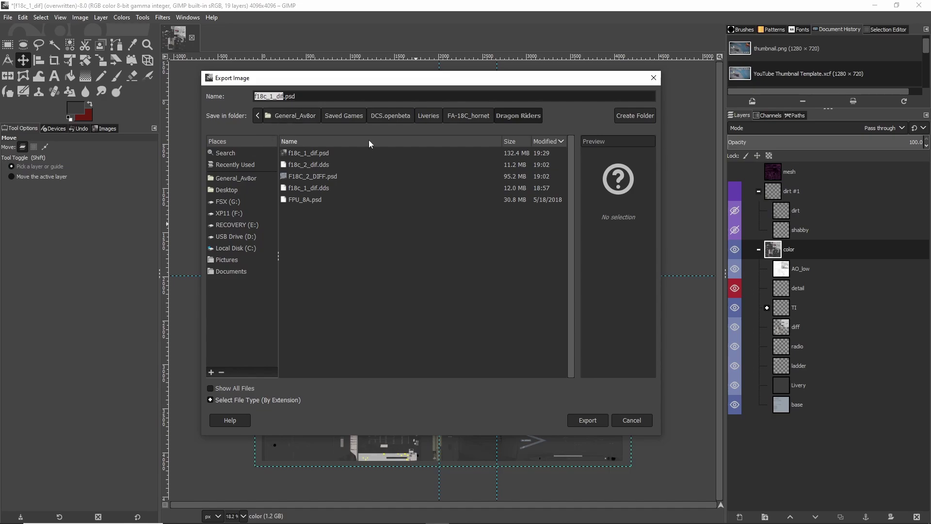
click(302, 153)
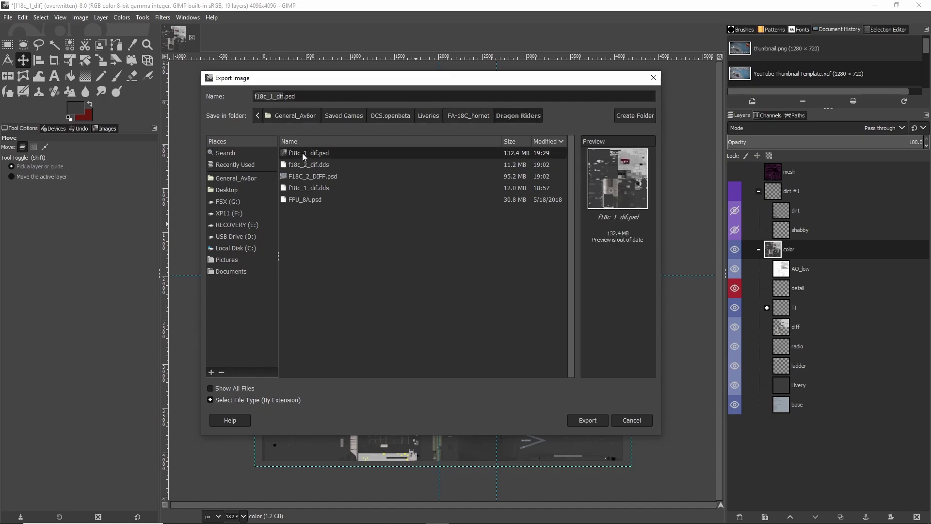
click(302, 188)
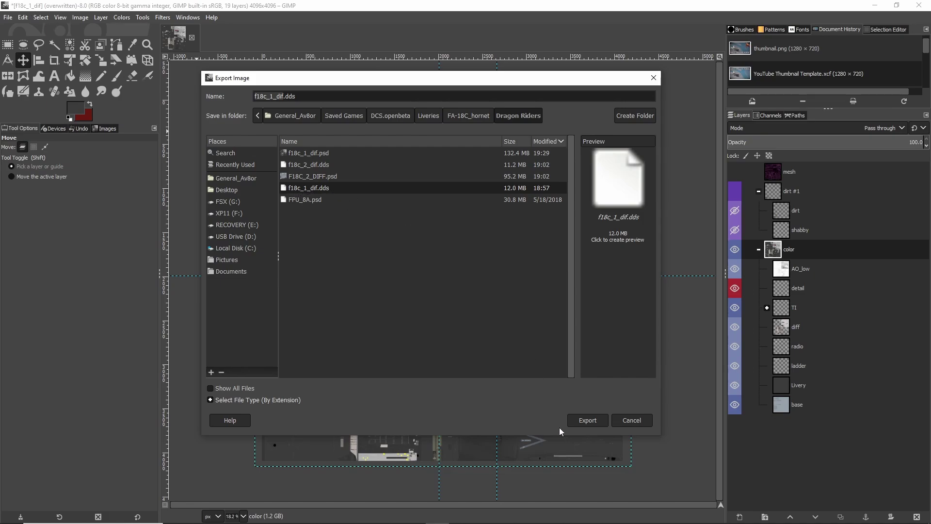
click(591, 423)
click(445, 302)
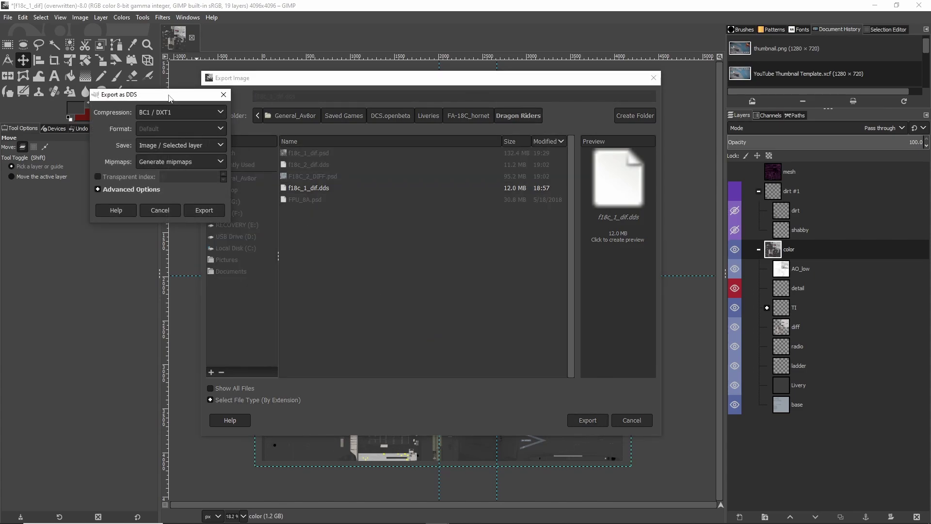
drag(169, 98, 315, 171)
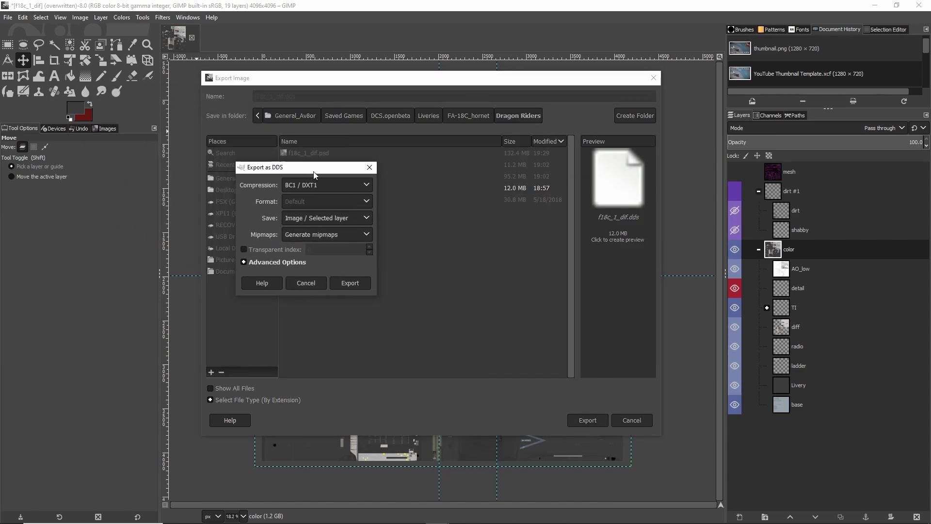
click(350, 284)
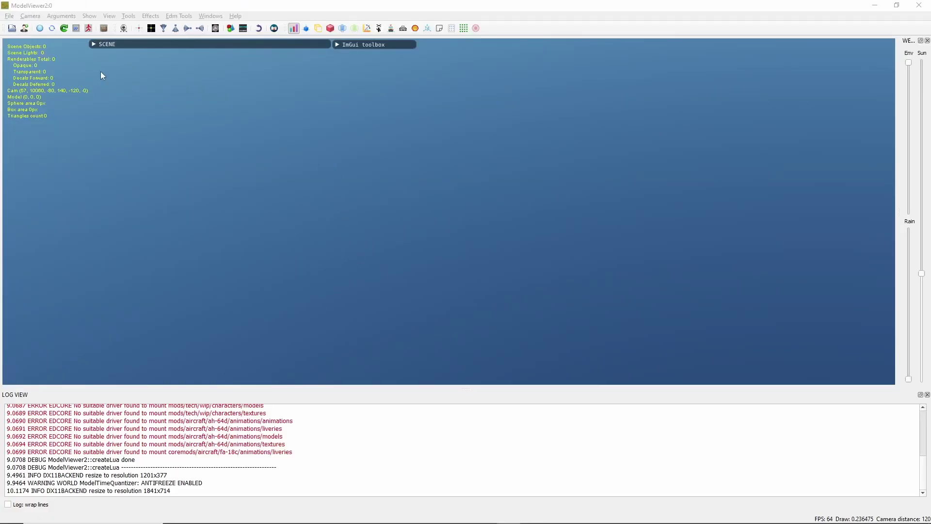
- Switch to ModelViewer2, load the recent fa-18c.edm model and orient the aircraft for a side view
click(8, 16)
mouse_move(69, 89)
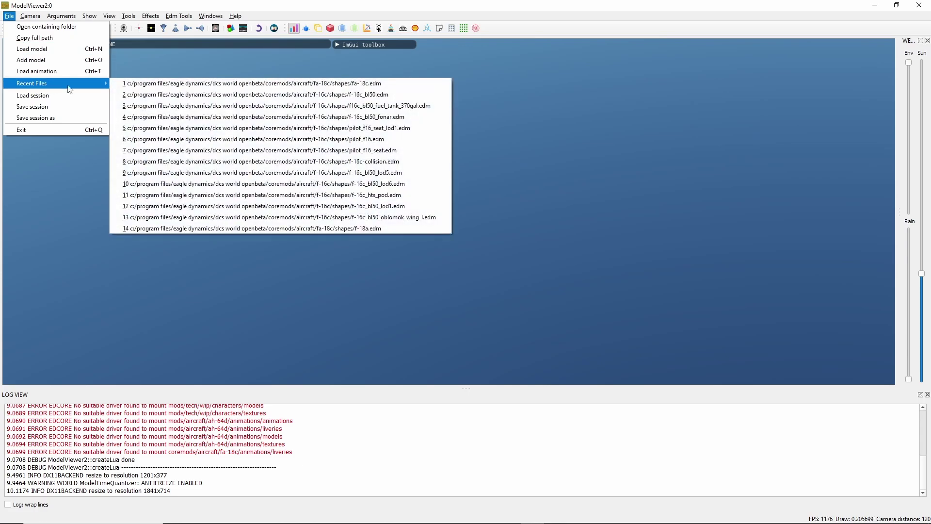
click(140, 85)
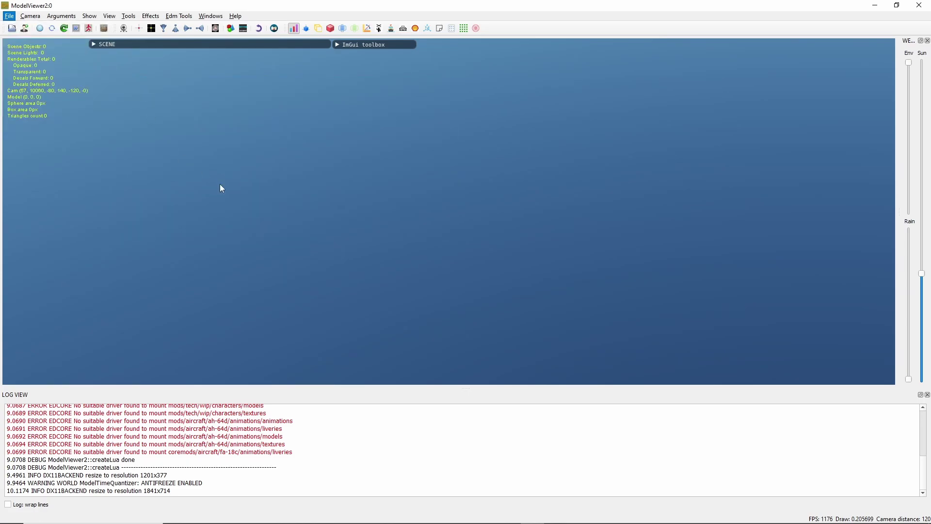
drag(220, 189, 304, 221)
- Apply the Dragon Riders livery from the FA-18C_hornet database type to the model and close the liveries tool
key(l)
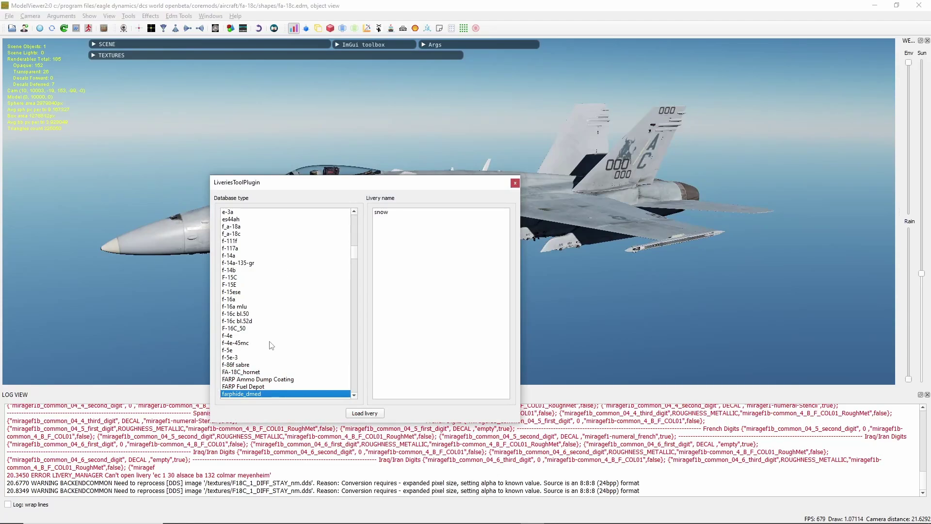
click(237, 372)
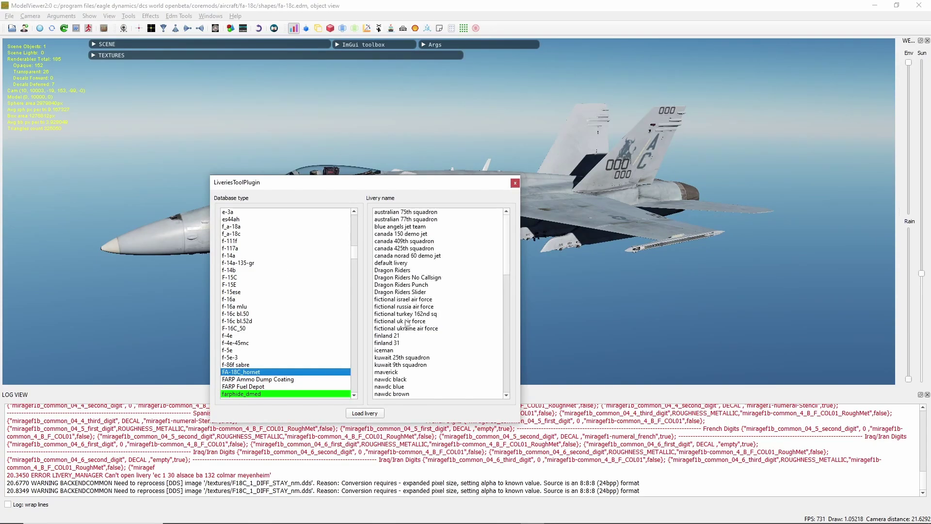
click(402, 270)
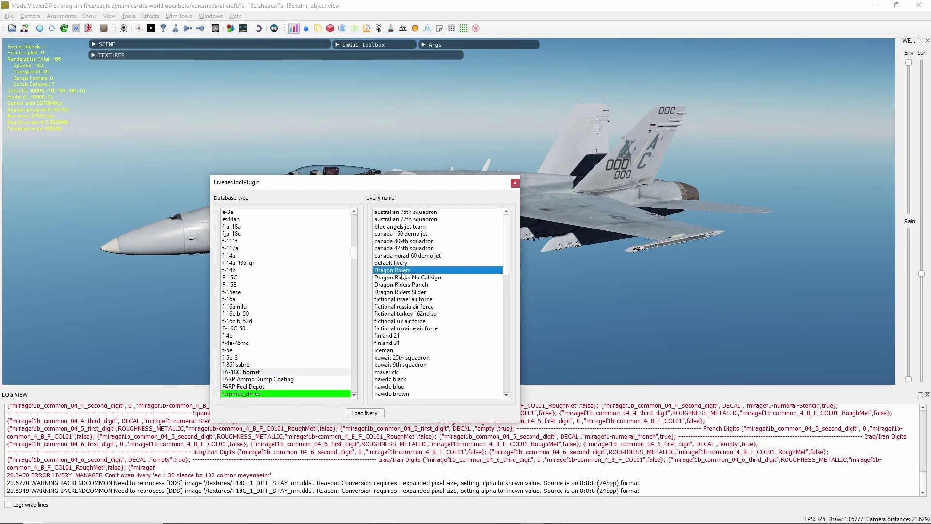
click(364, 413)
click(515, 183)
- Examine the re-exported livery on the nose cone, fuselage, wings, tail fins and engine nozzles from several angles
drag(522, 288, 496, 301)
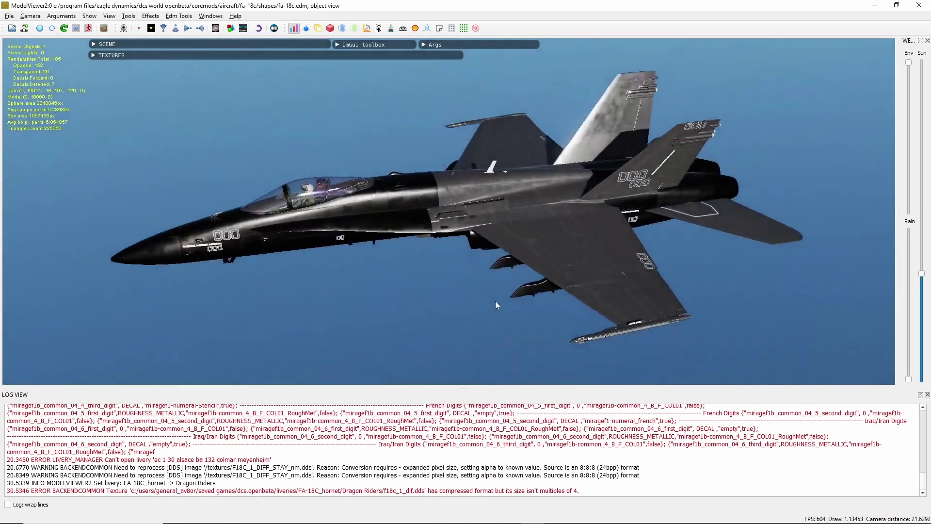
drag(388, 279, 406, 279)
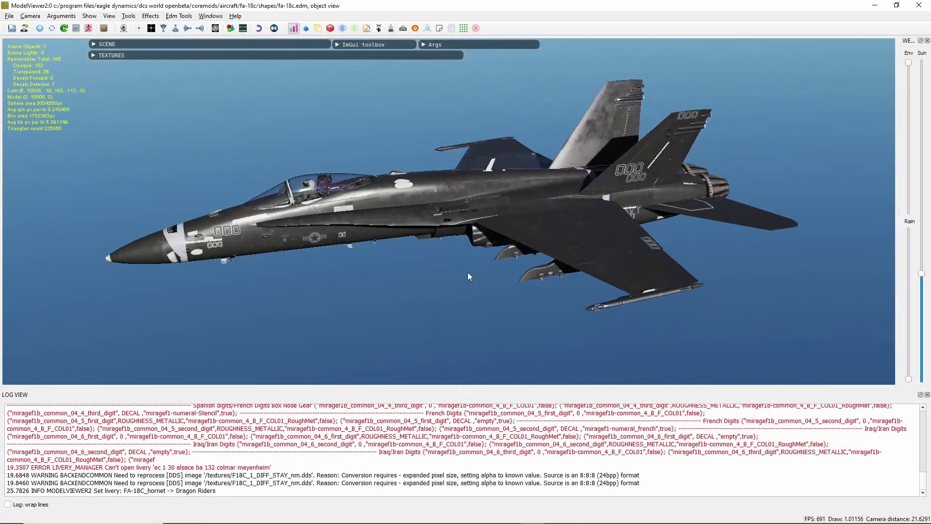
drag(458, 286, 447, 291)
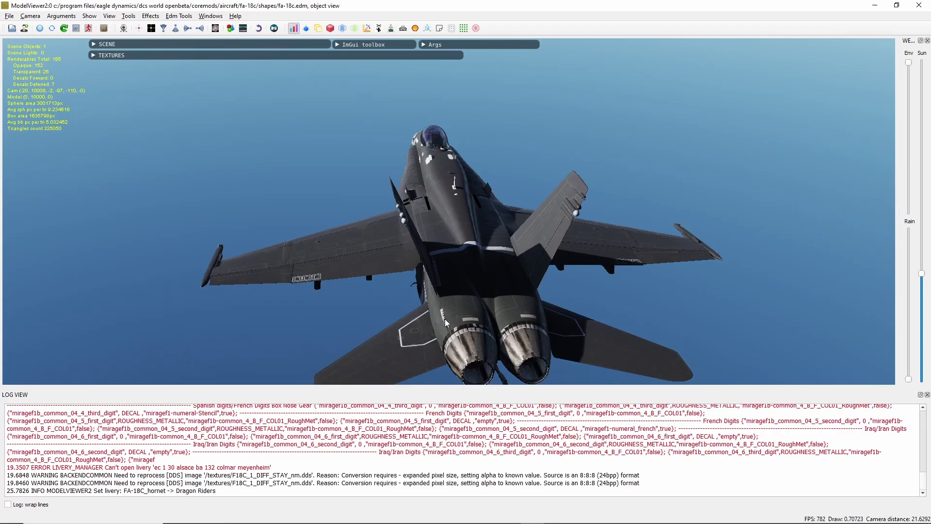
drag(444, 316, 455, 284)
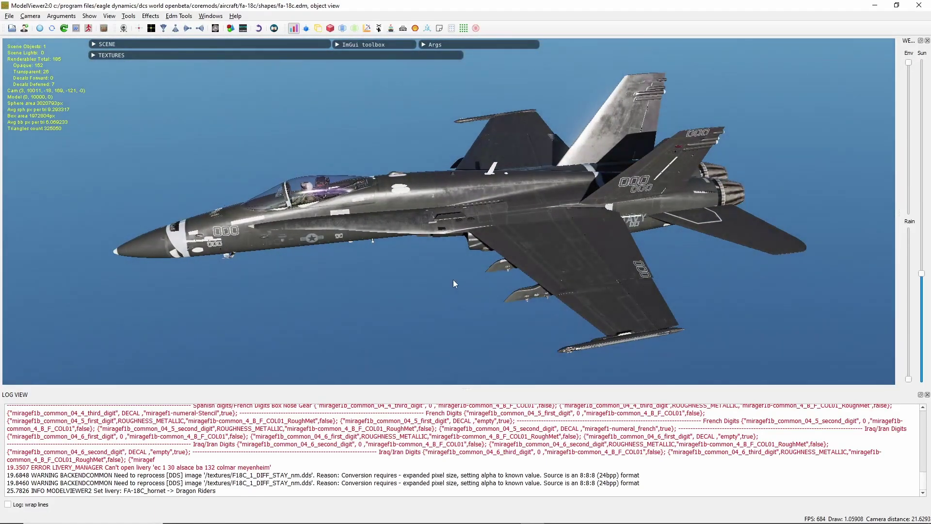
drag(430, 284, 536, 328)
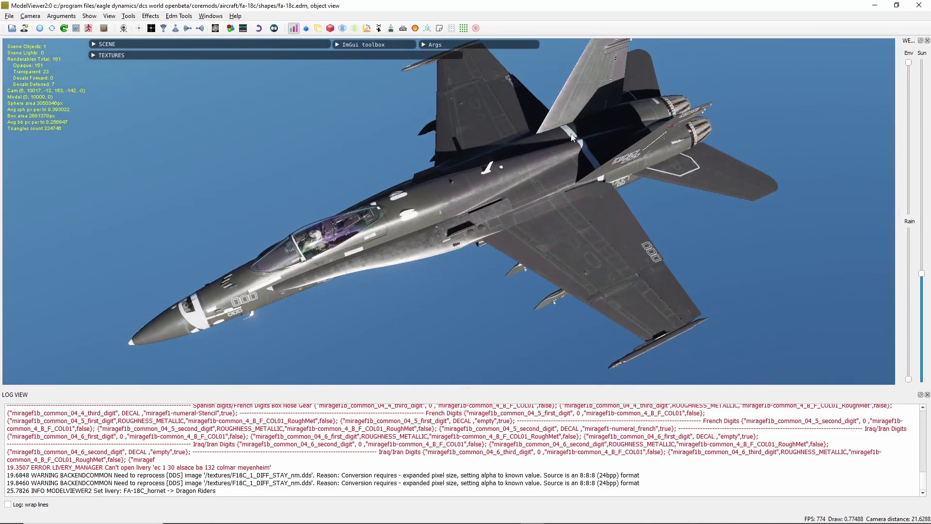
mouse_move(422, 295)
mouse_down()
mouse_move(427, 331)
mouse_move(412, 306)
mouse_up()
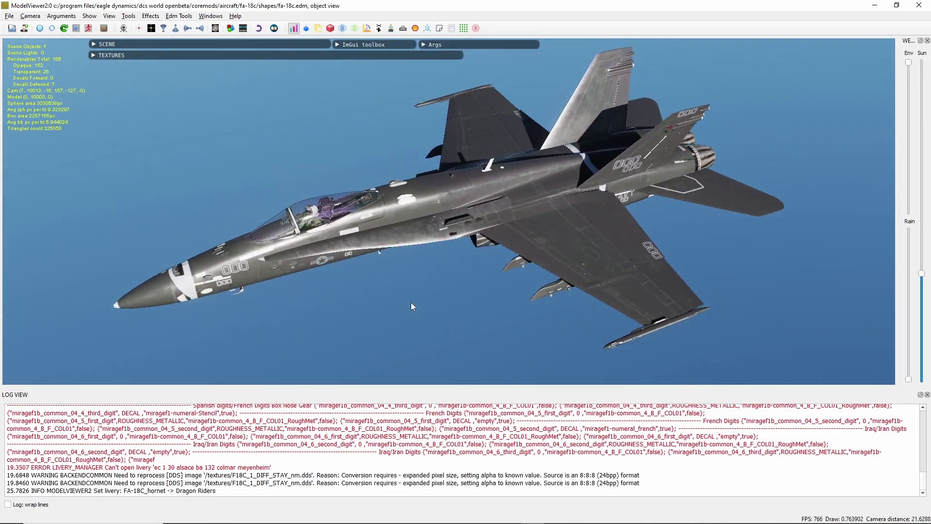
mouse_move(498, 519)
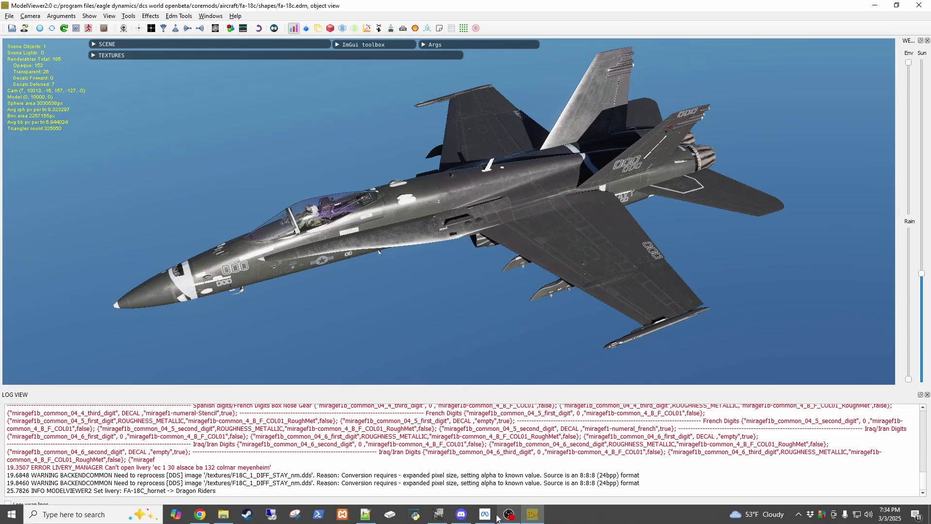
click(438, 515)
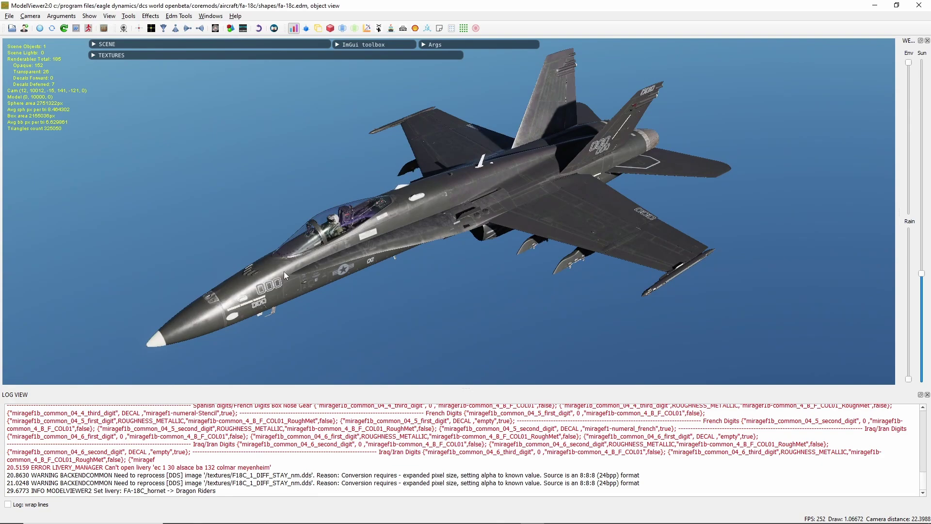
drag(284, 272, 223, 333)
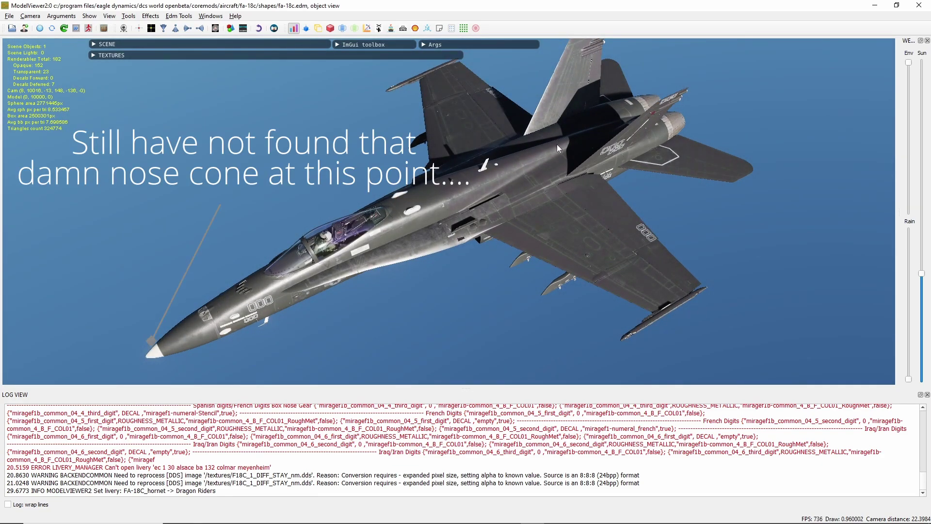
drag(528, 307, 418, 294)
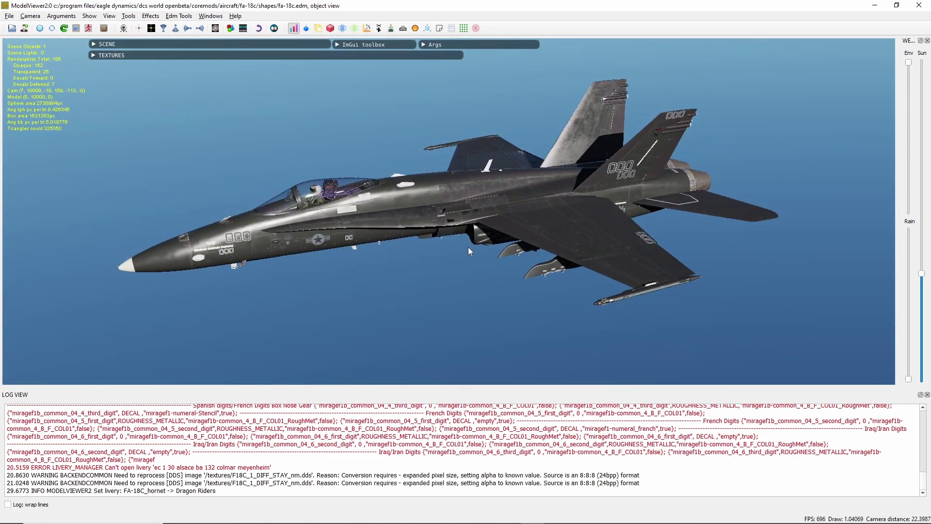
- Switch to GIMP and compare the layer boundaries of the ladder and mesh layers with those of the color group
click(449, 514)
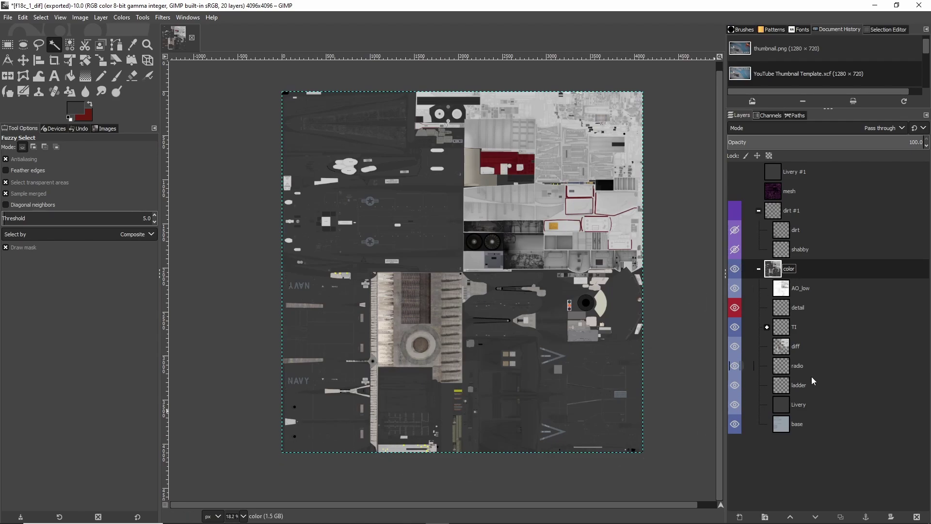
click(800, 387)
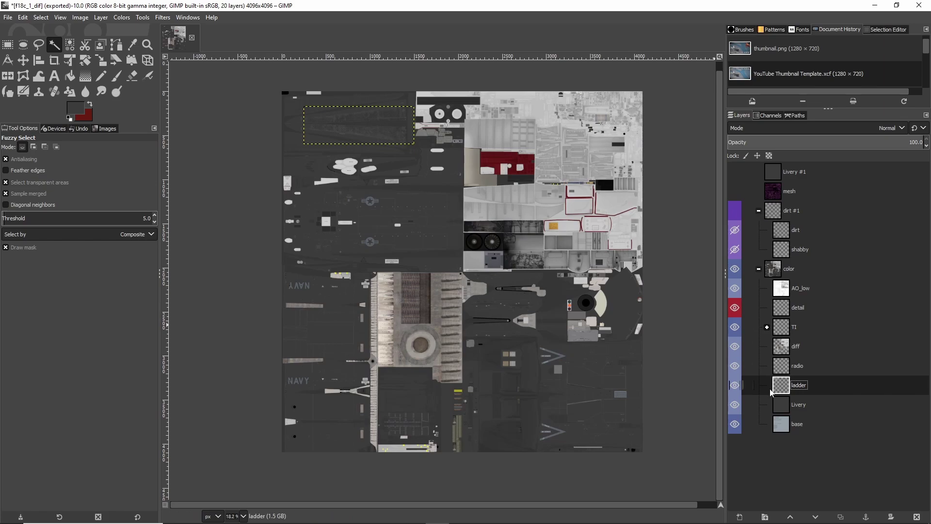
click(796, 197)
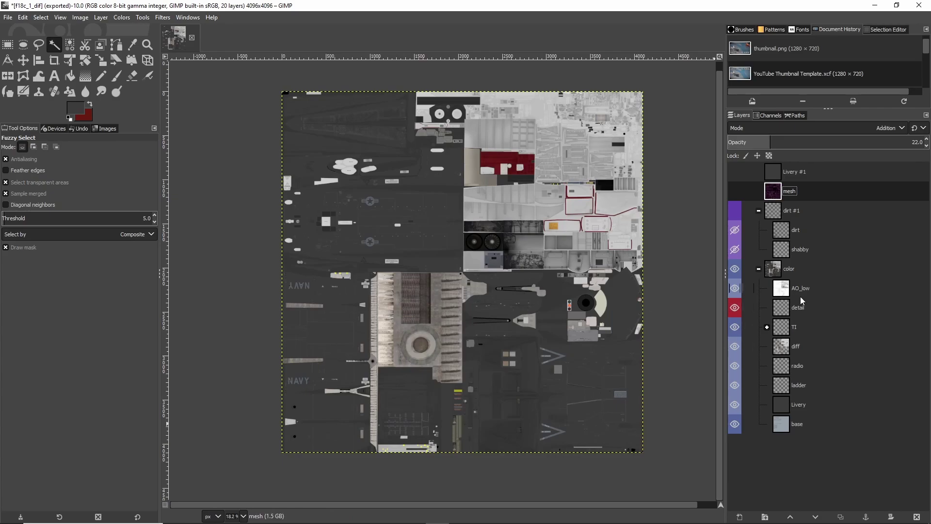
click(790, 272)
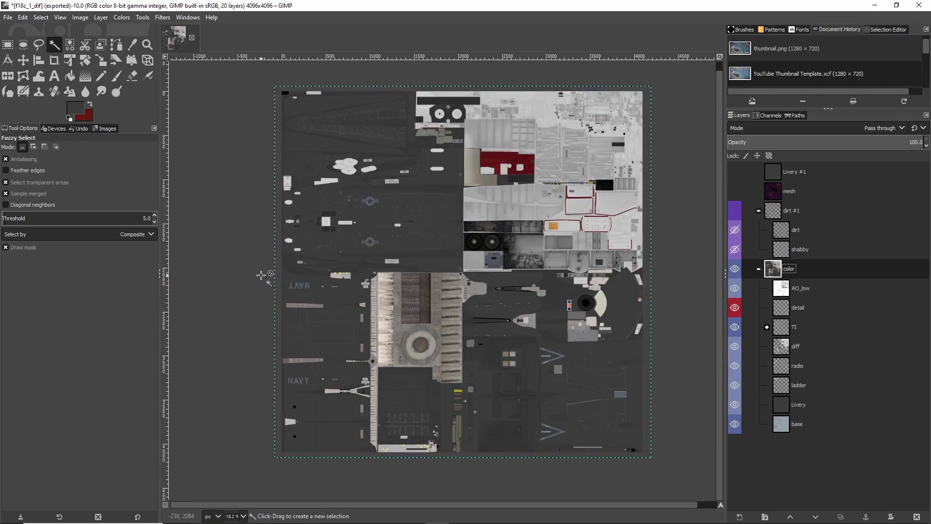
- Select the entire canvas and compare it with the boundaries of the detail and radio layers and the color group
key(ctrl+a)
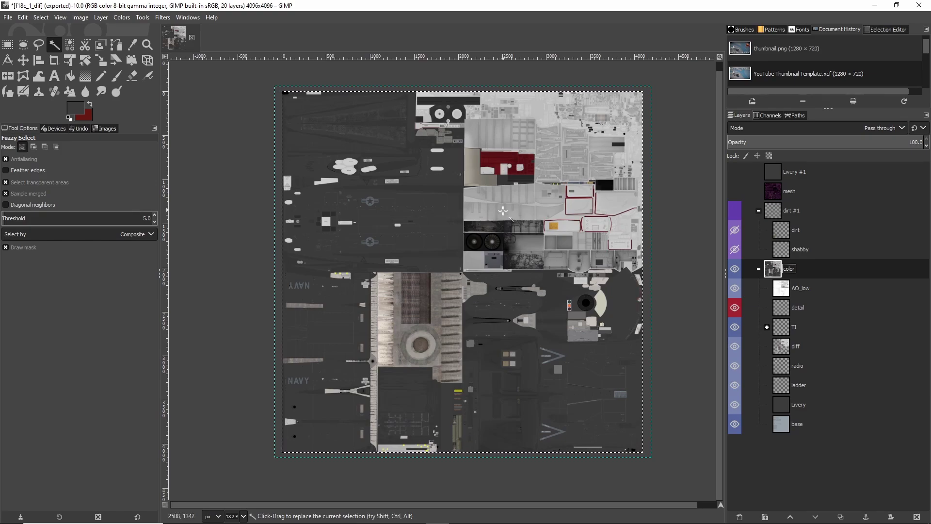
click(805, 308)
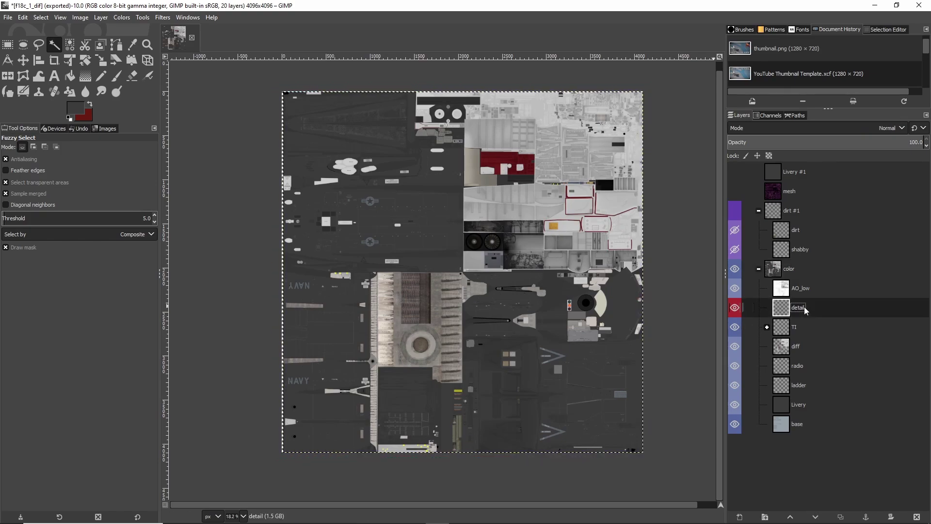
click(804, 371)
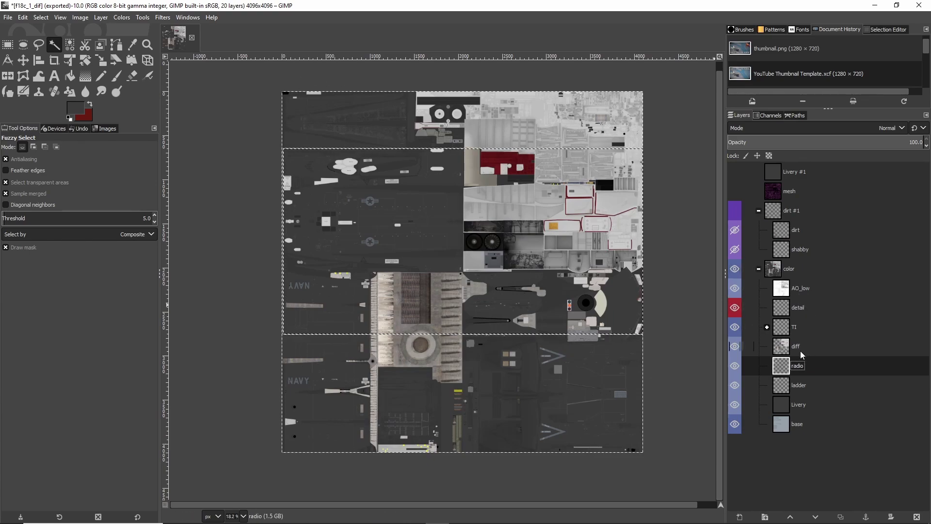
click(796, 275)
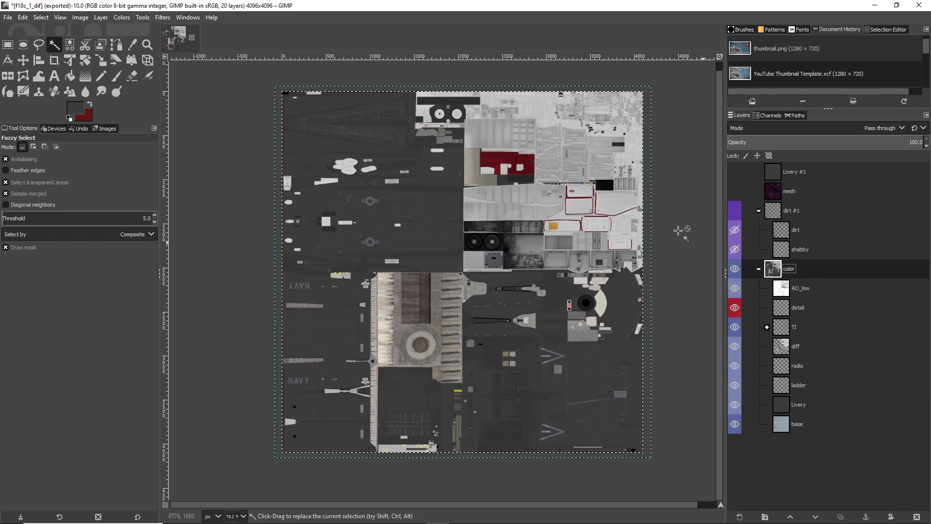
- Try to scale the color group to 3274 × 3274 pixels
click(100, 61)
drag(309, 116, 381, 189)
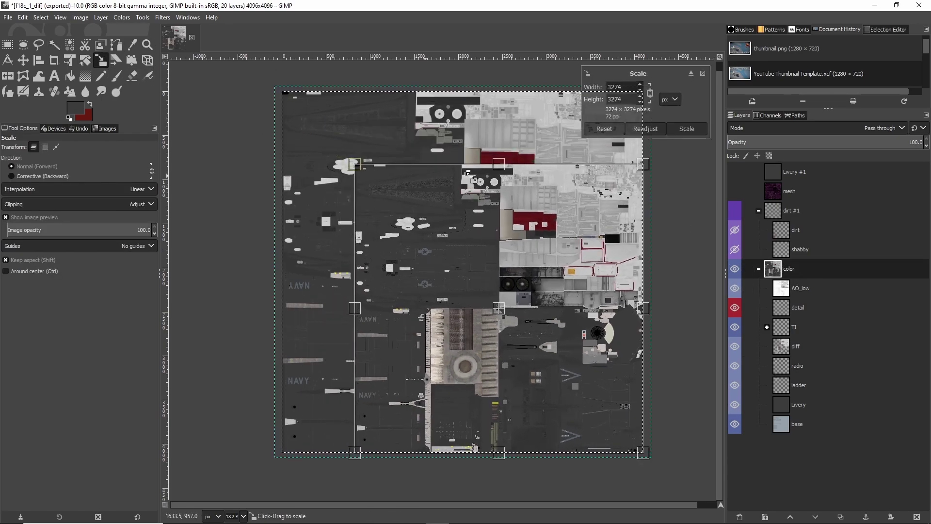
click(693, 129)
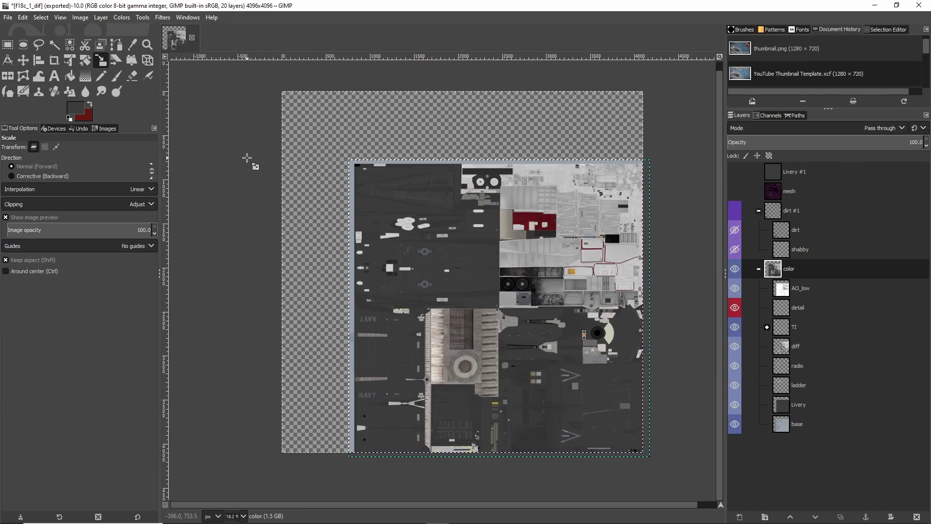
drag(247, 158, 274, 90)
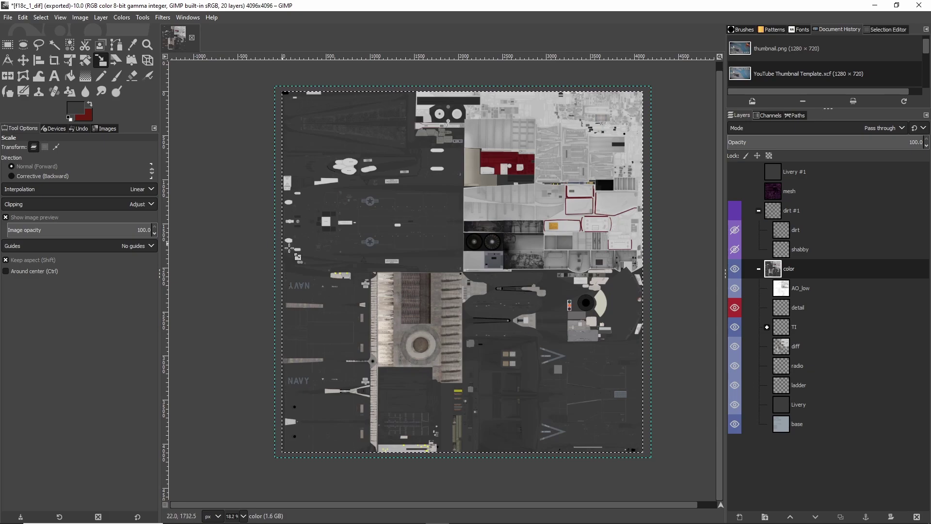
- Check the detail layer and color group boundaries, and select the full canvas area on the Livery #1 layer with Fuzzy Select
click(800, 308)
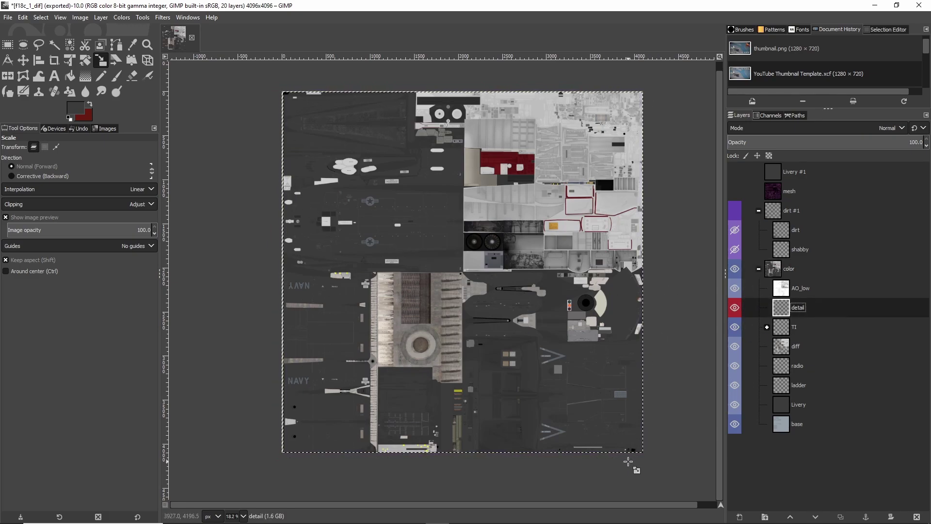
click(799, 270)
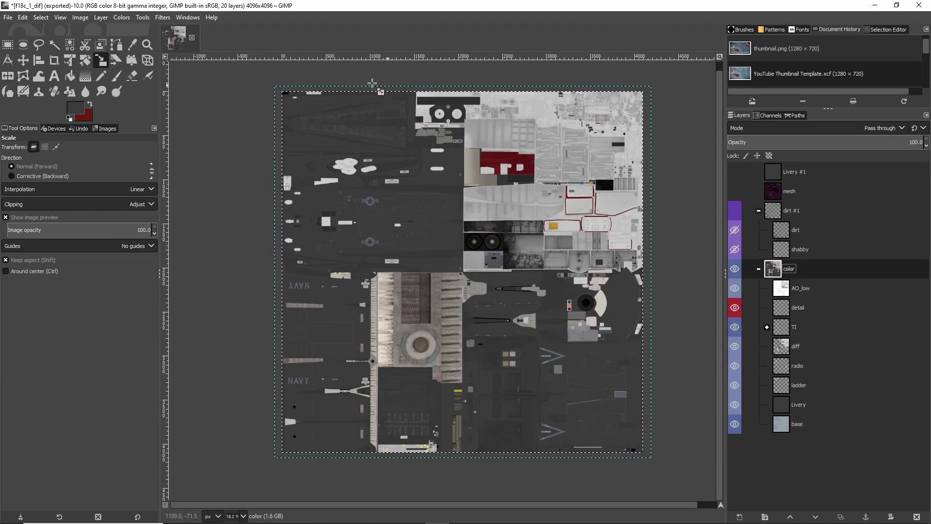
click(800, 173)
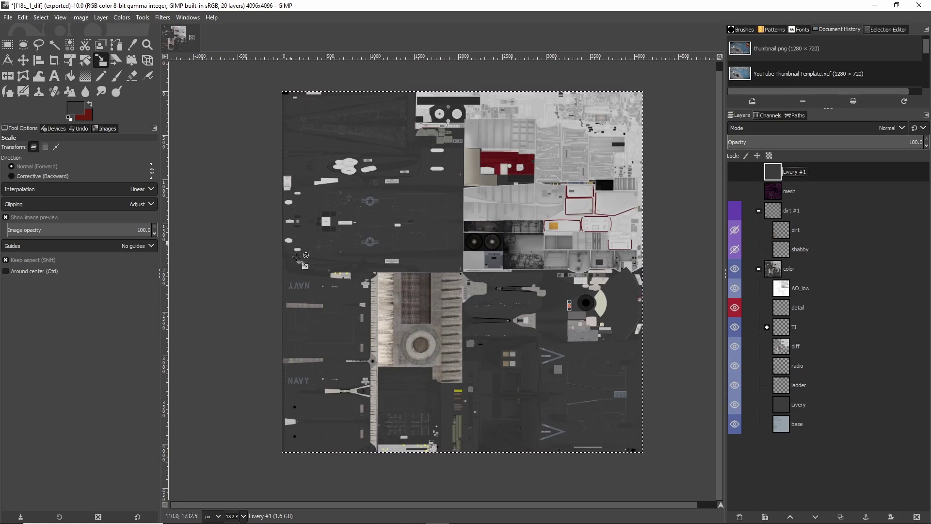
click(54, 44)
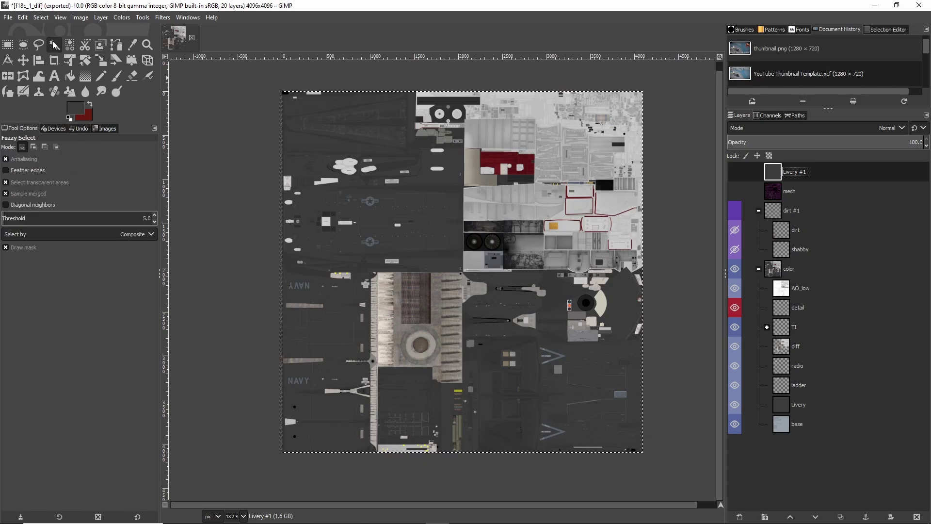
drag(373, 128, 370, 129)
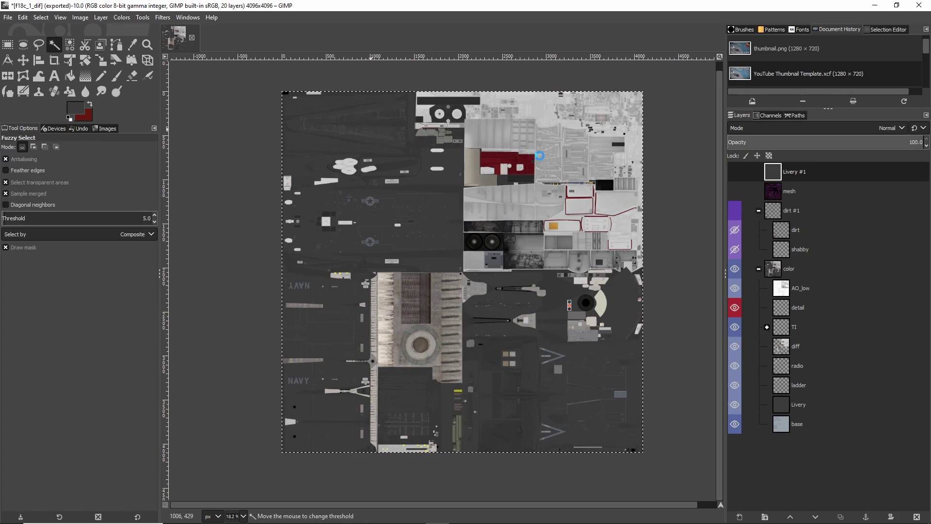
drag(371, 129, 371, 130)
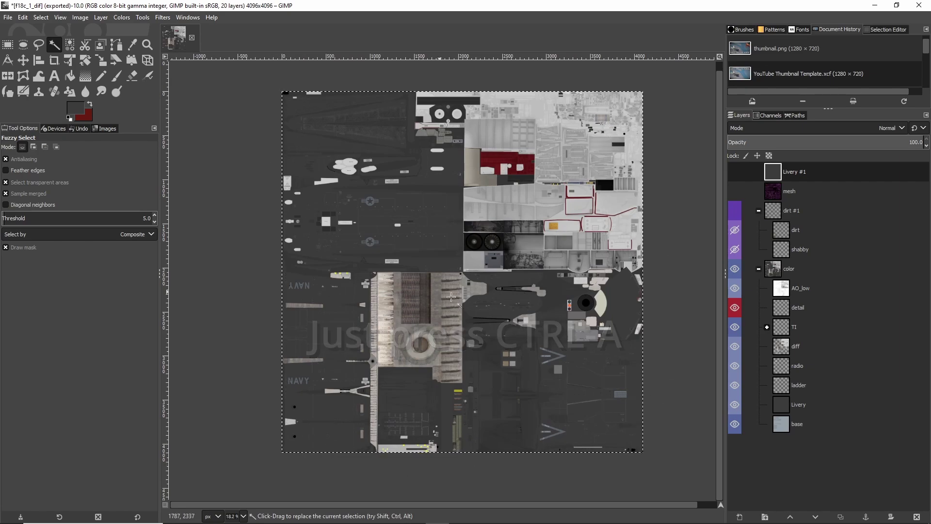
- Crop the color group to the full-canvas selection
click(790, 270)
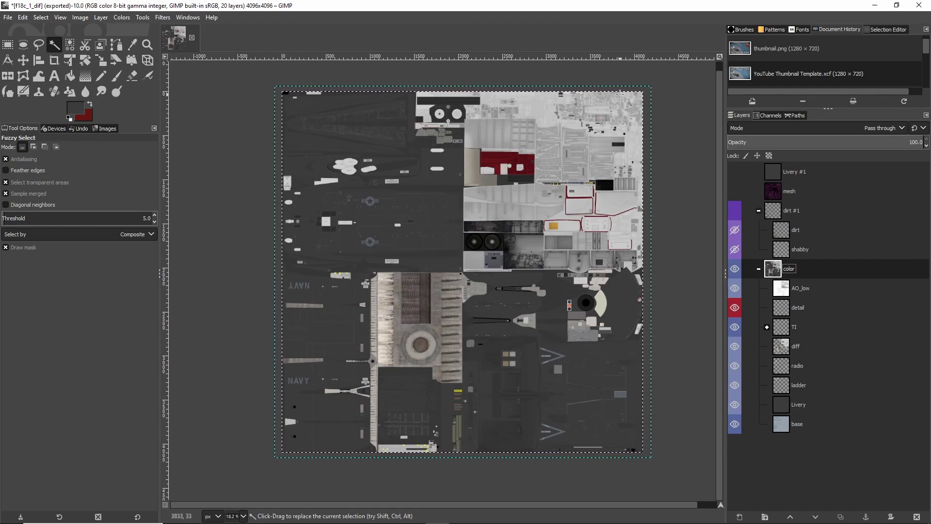
right_click(485, 198)
mouse_move(525, 271)
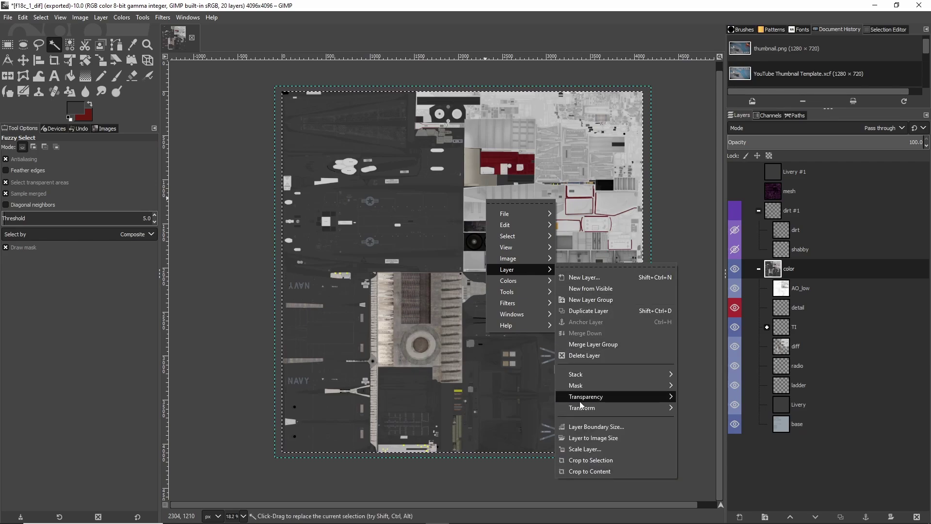
click(593, 461)
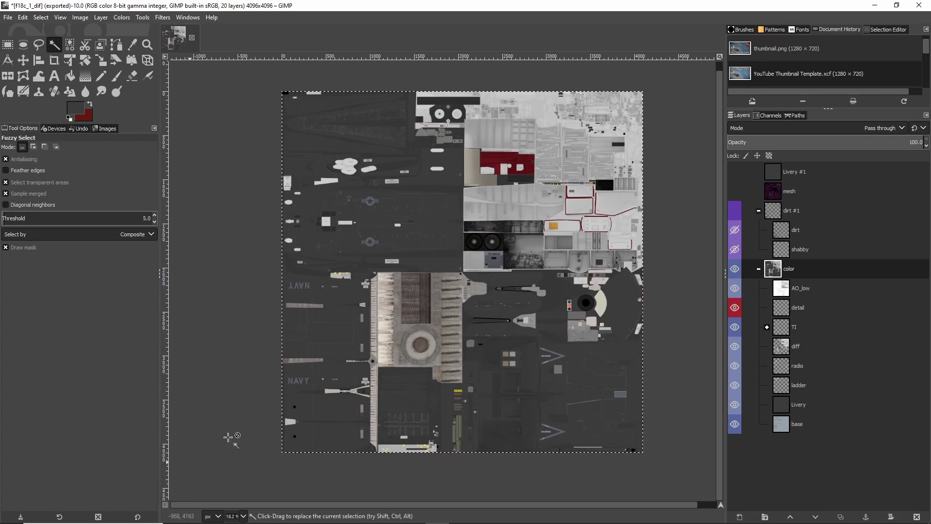
- Export the image again to f18c_1_dif.dds, keeping the color group's name
mouse_move(440, 512)
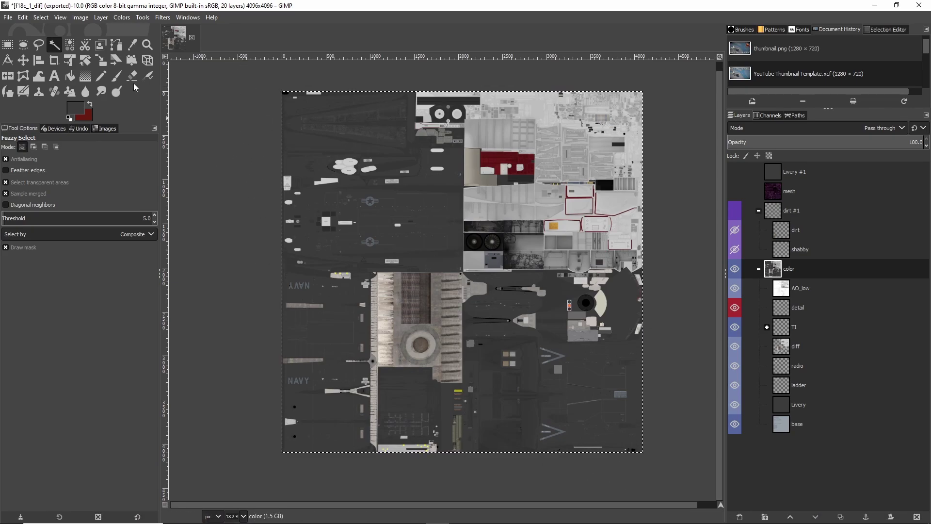
click(8, 18)
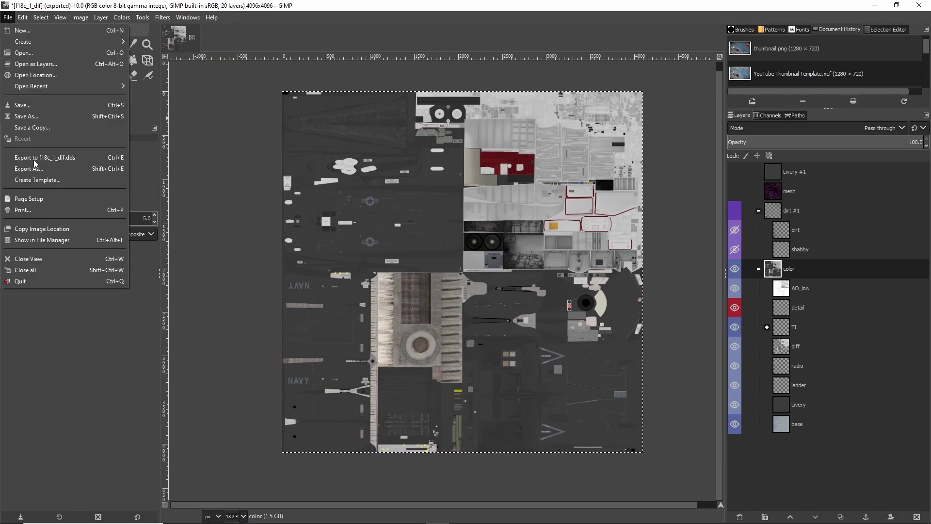
click(320, 24)
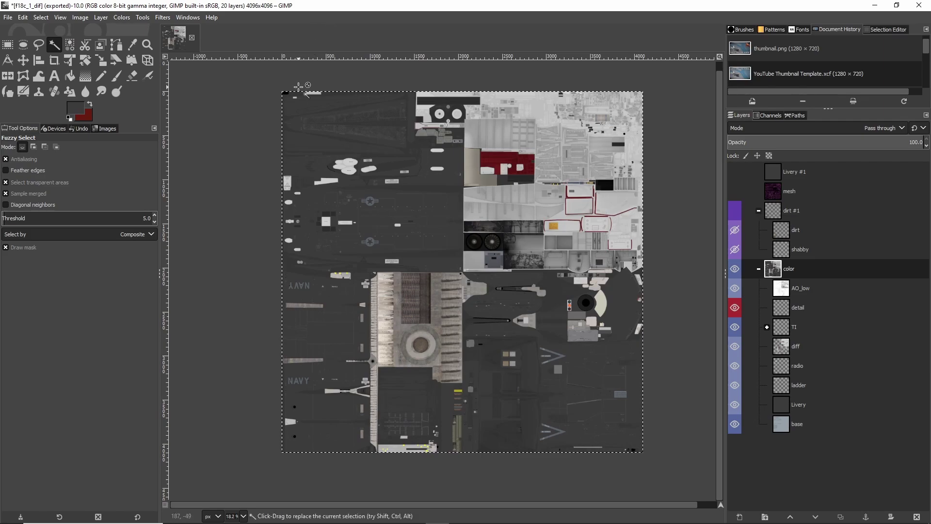
key(ctrl+e)
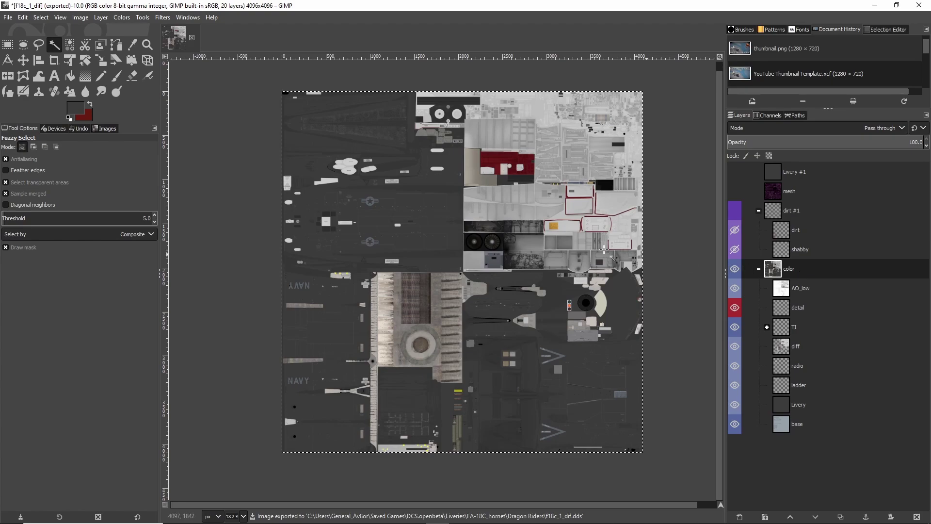
double_click(806, 268)
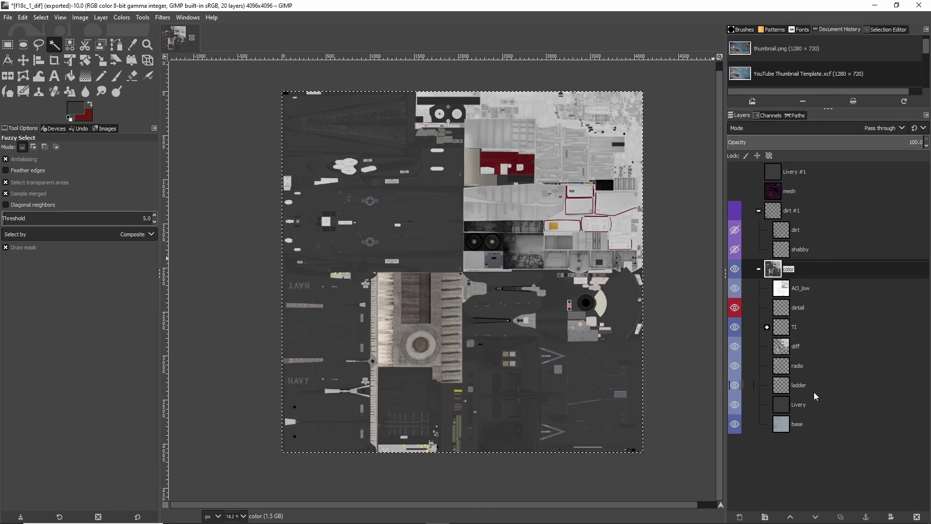
key(Return)
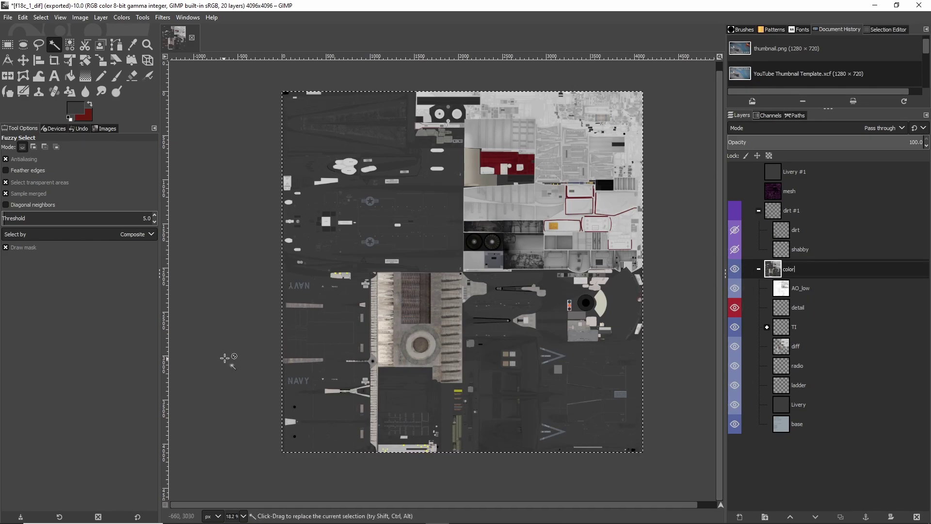
- Switch to ModelViewer2 and inspect the aircraft's livery from another angle
click(532, 517)
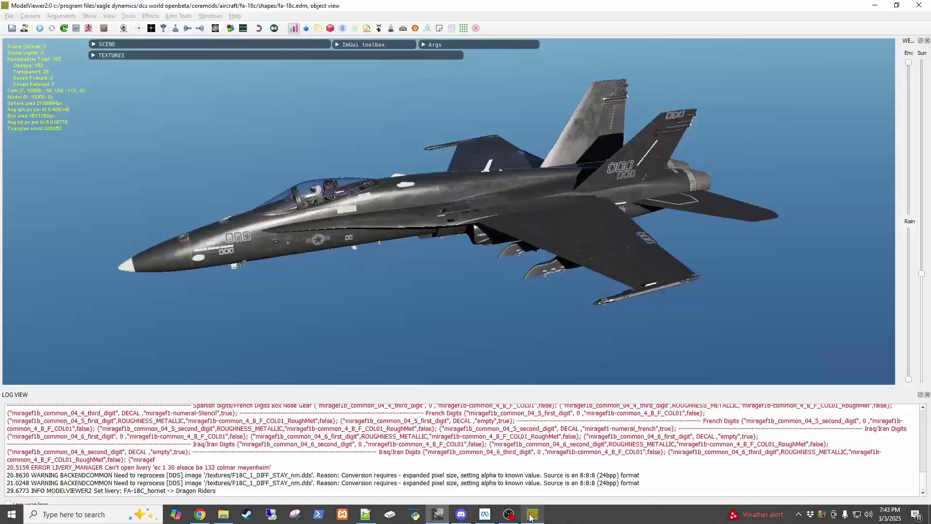
drag(409, 295, 203, 262)
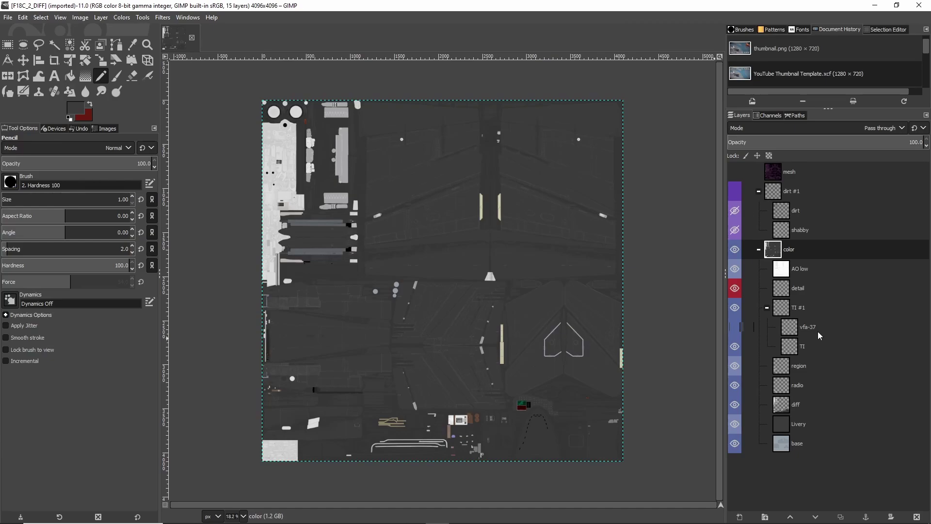
- Toggle the vfa-37 layer's visibility in F18C_2_DIFF to examine the insignia and AC letters on the tail fins
click(735, 328)
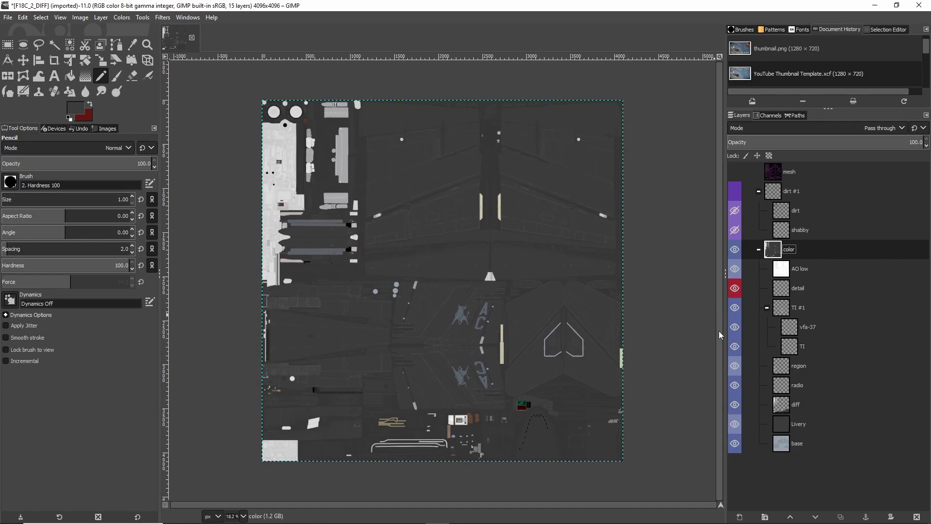
click(735, 327)
click(736, 327)
click(736, 327)
click(735, 327)
scroll(461, 374, up, 2)
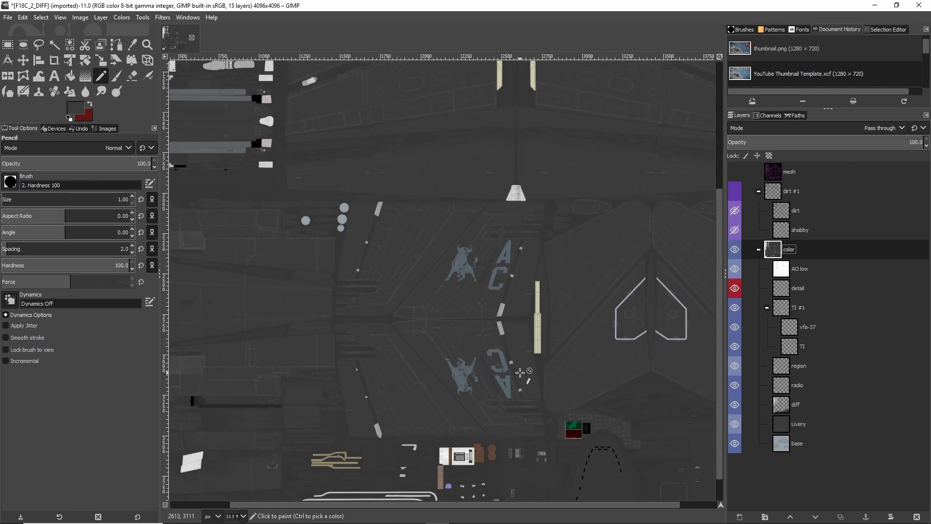
click(735, 327)
click(735, 327)
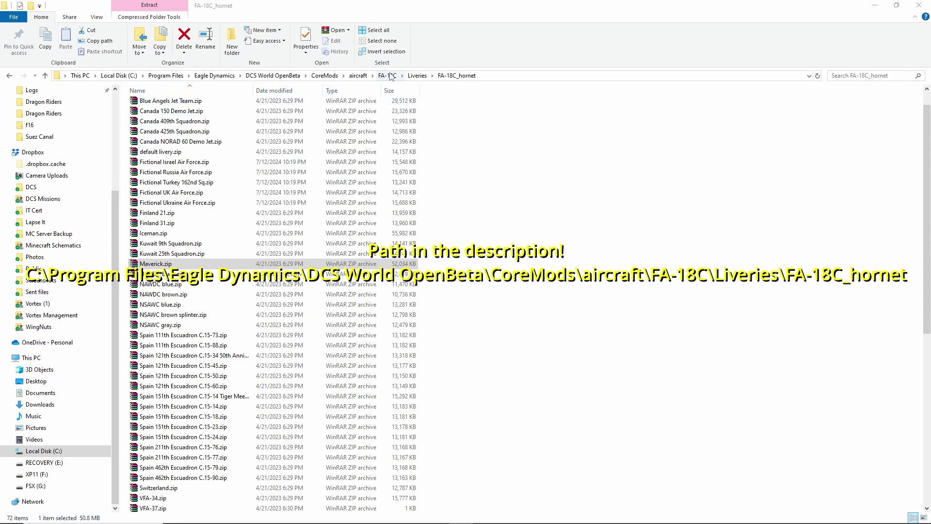
- Open description.lua from Maverick.zip in the FA-18C_hornet liveries folder and copy its two FPU_8A texture lines
click(493, 77)
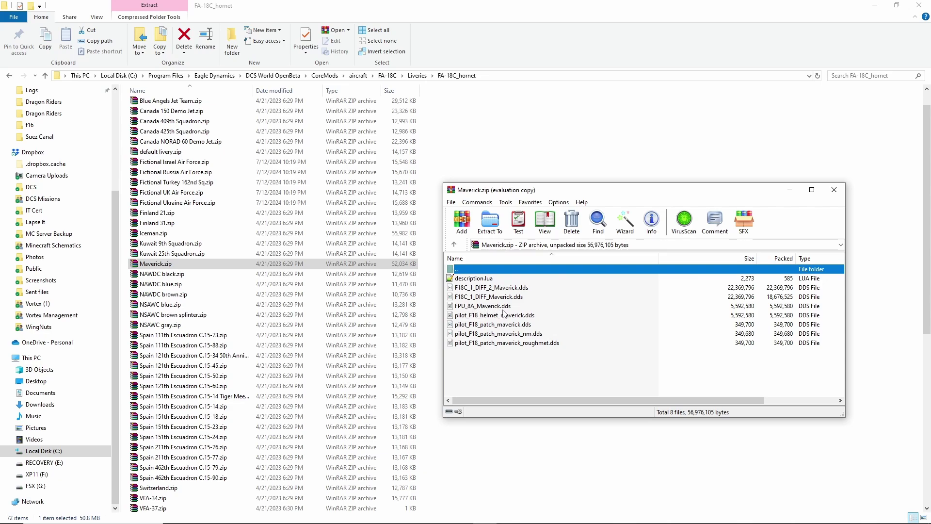
double_click(469, 279)
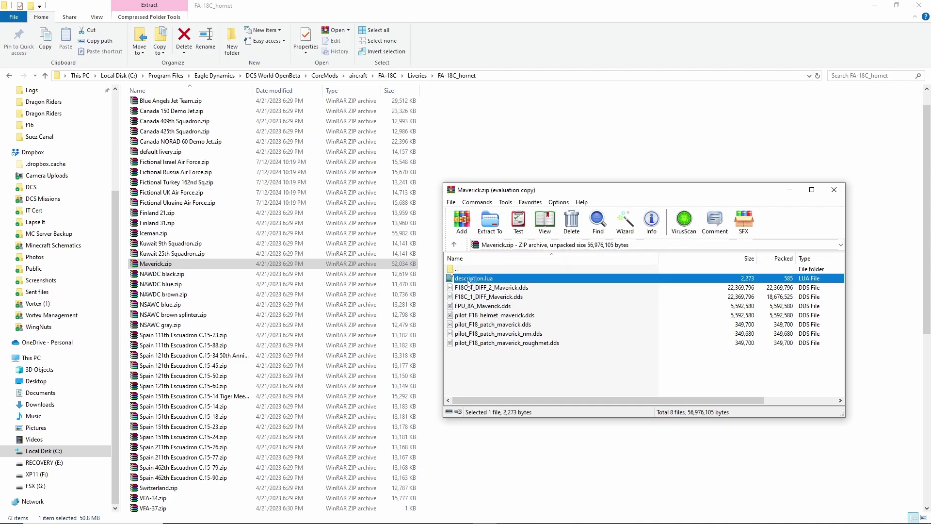
scroll(288, 265, down, 10)
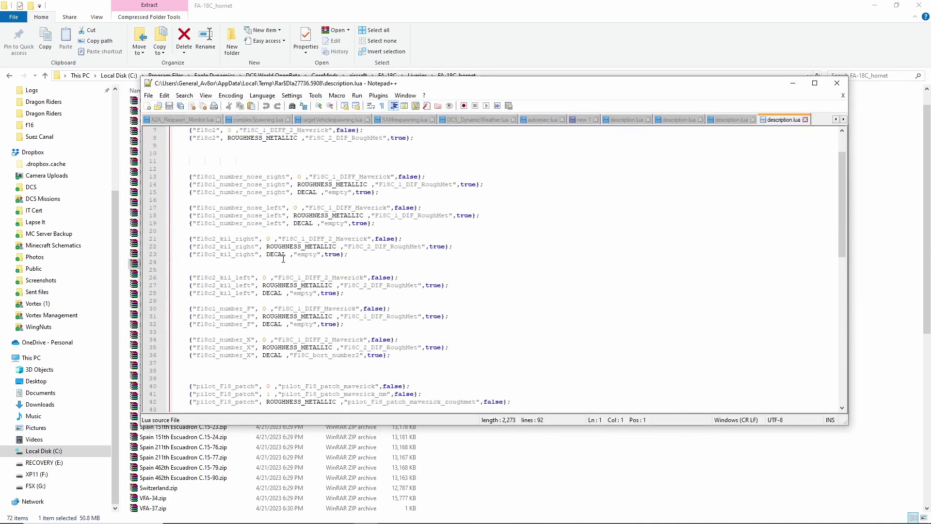
drag(355, 289, 189, 278)
key(ctrl+c)
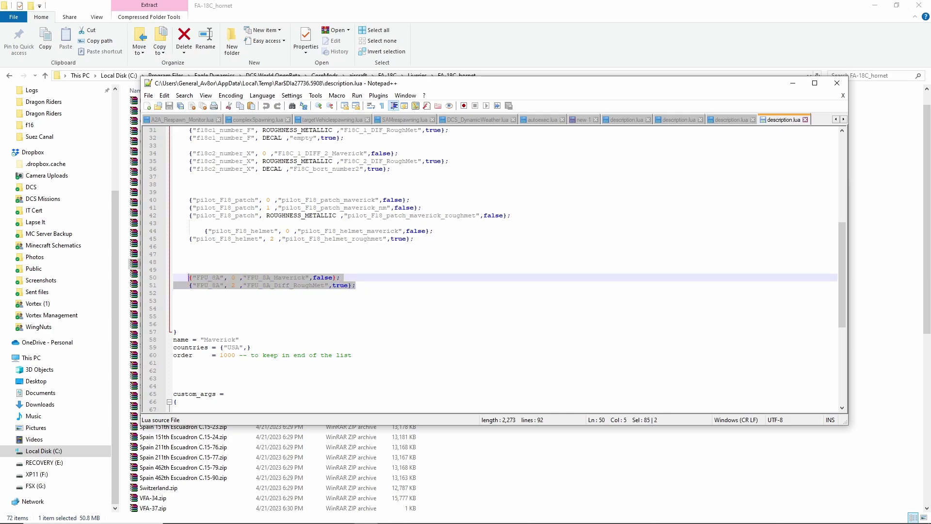
- Paste the two copied FPU_8A texture lines below the last f18c1_number_nose_right entry in the Dragon Riders description.lua, separated by a blank line
key(ctrl+w)
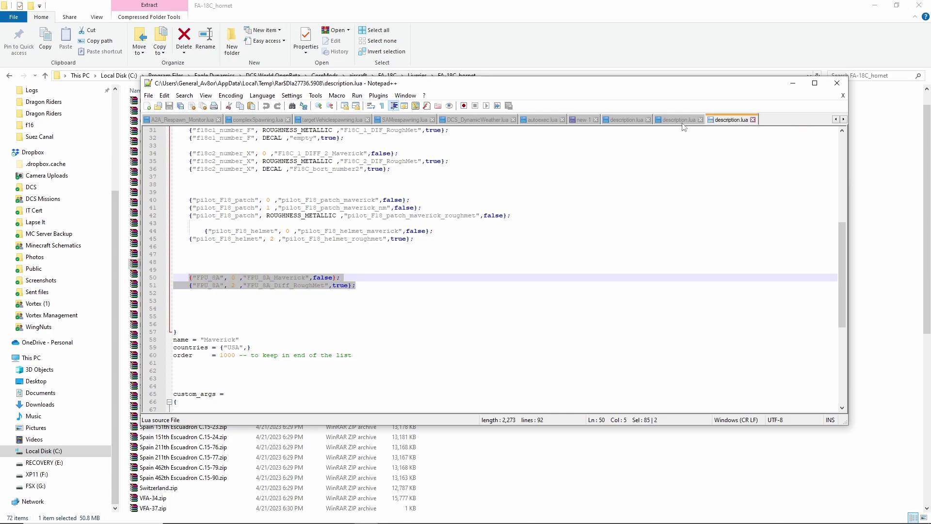
click(679, 120)
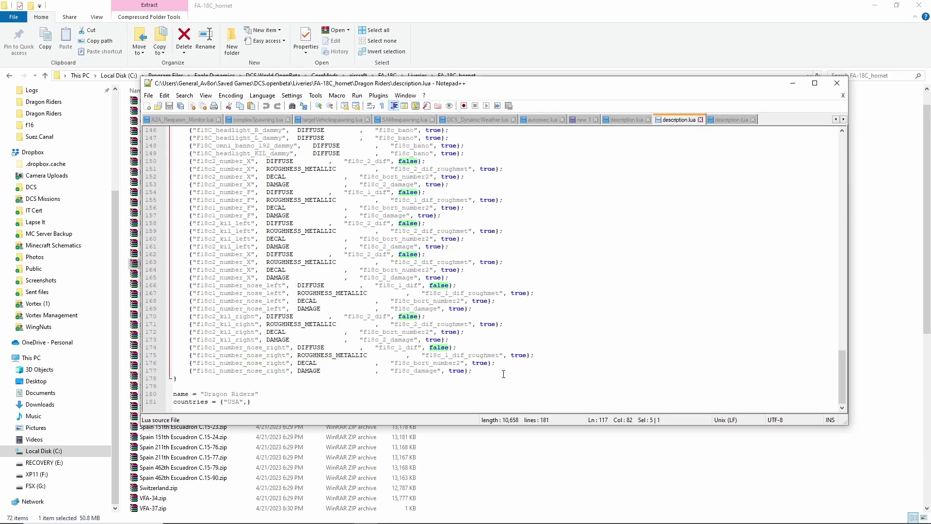
click(473, 372)
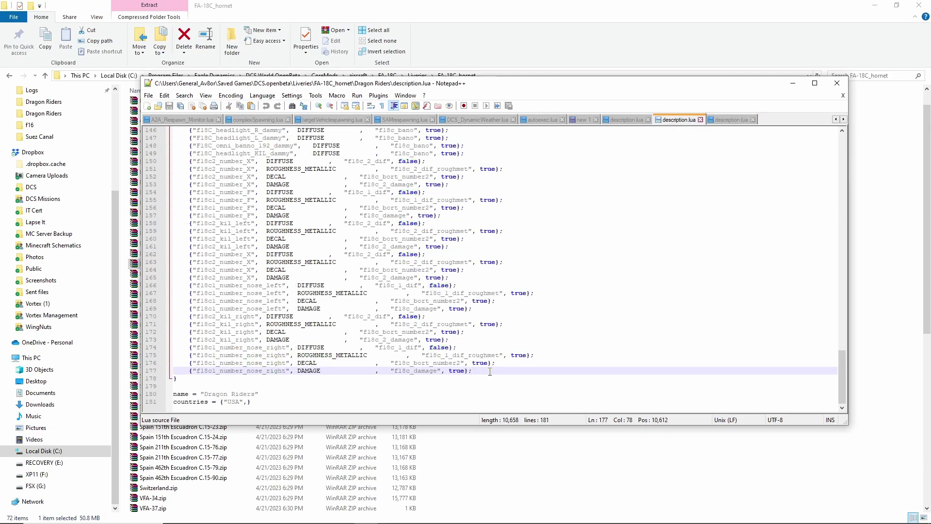
key(Return)
key(Return)
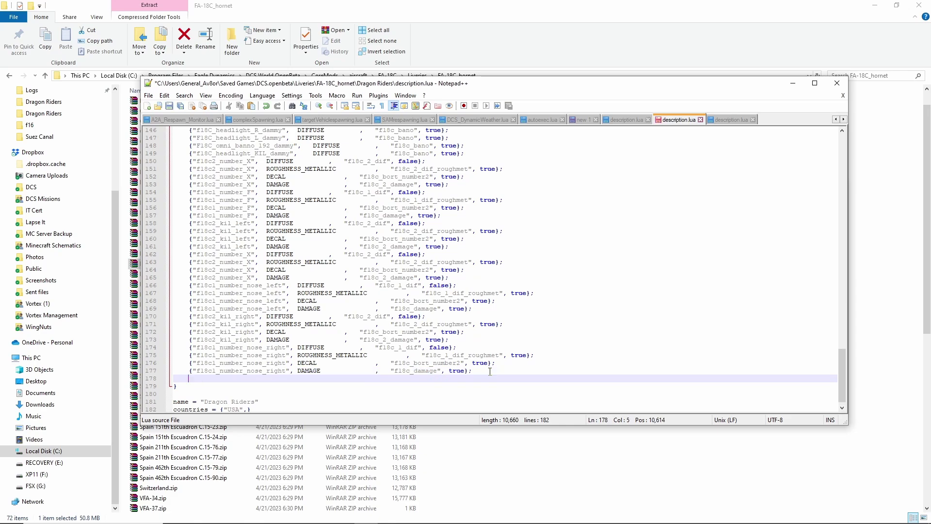
key(Return)
key(Up)
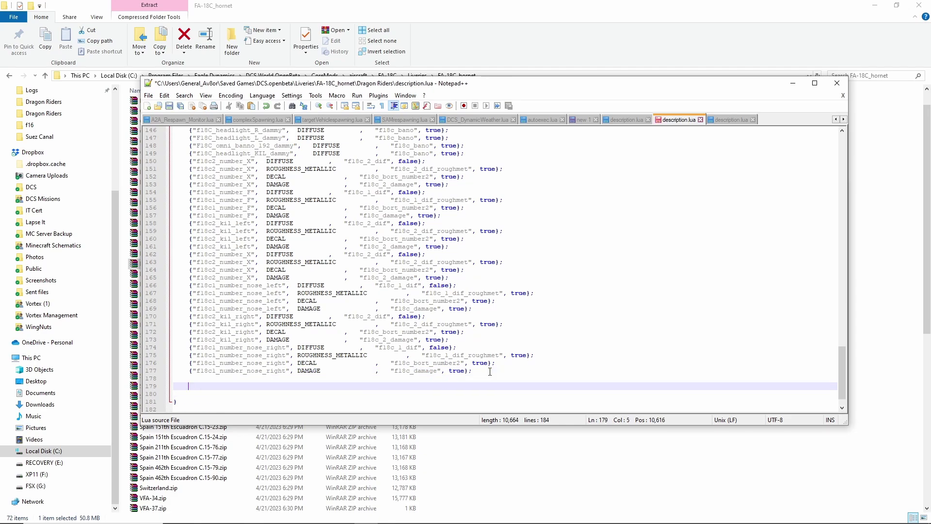
key(ctrl+v)
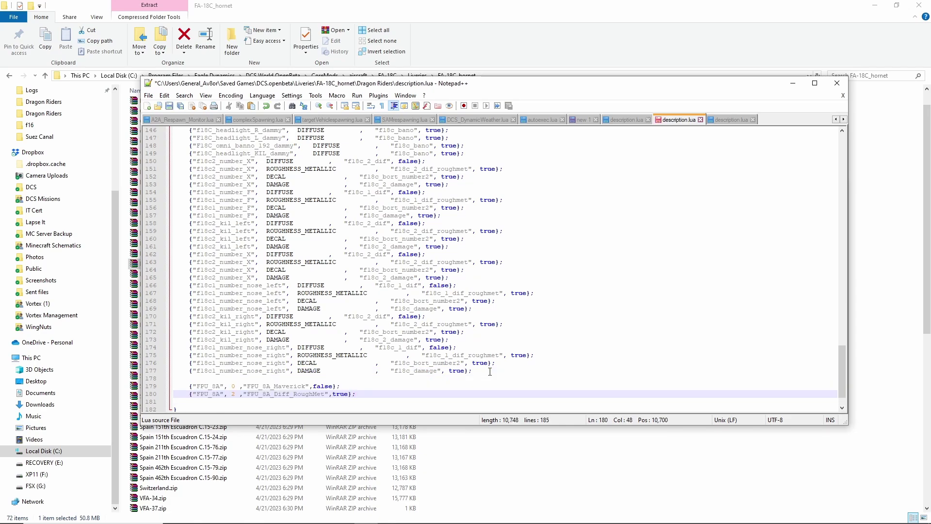
- Shorten the texture name in the pasted FPU_8A diffuse line from FPU_8A_Maverick to FPU_8A
click(305, 386)
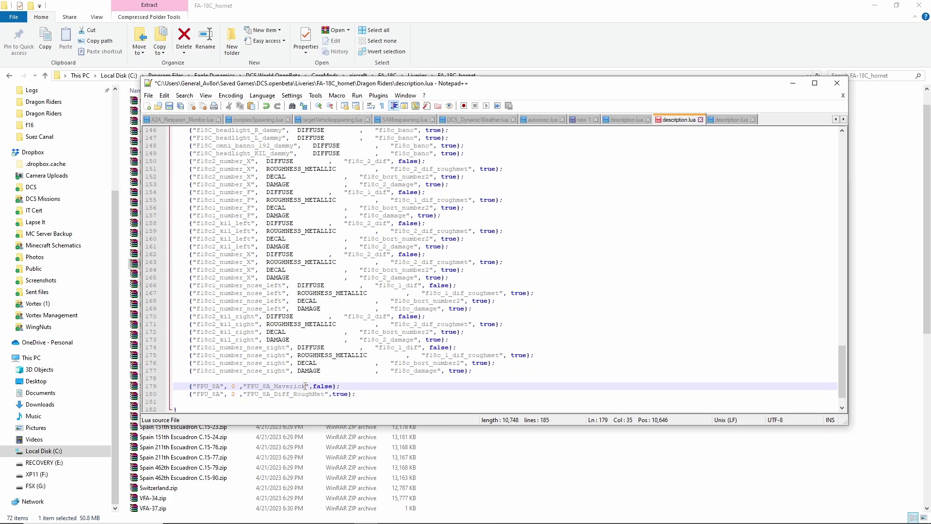
drag(306, 386, 274, 386)
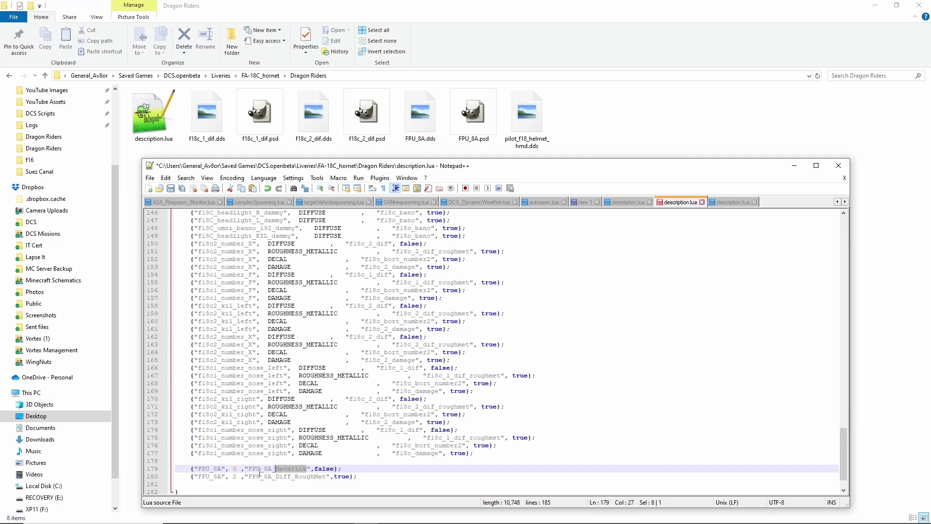
key(BackSpace)
key(BackSpace)
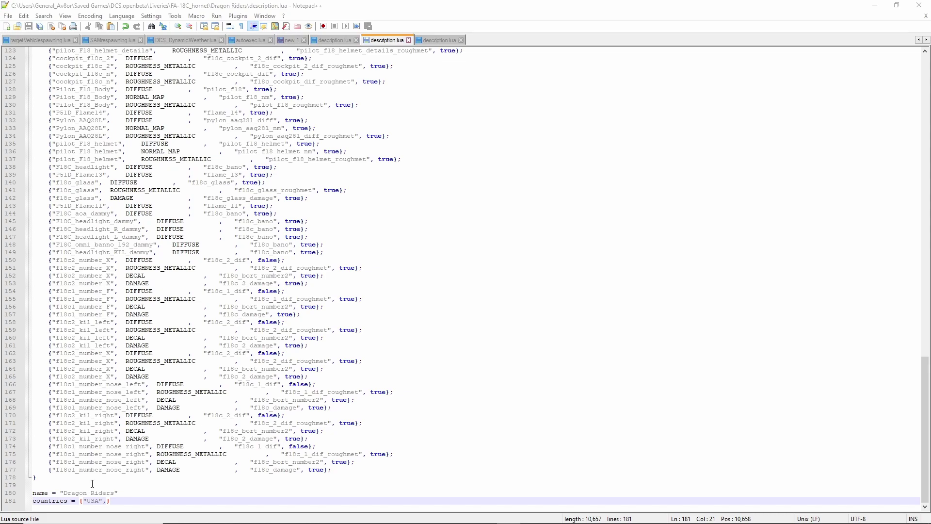
- Review the livery name and countries entries and the aircraft number texture lines at the end of description.lua
click(119, 493)
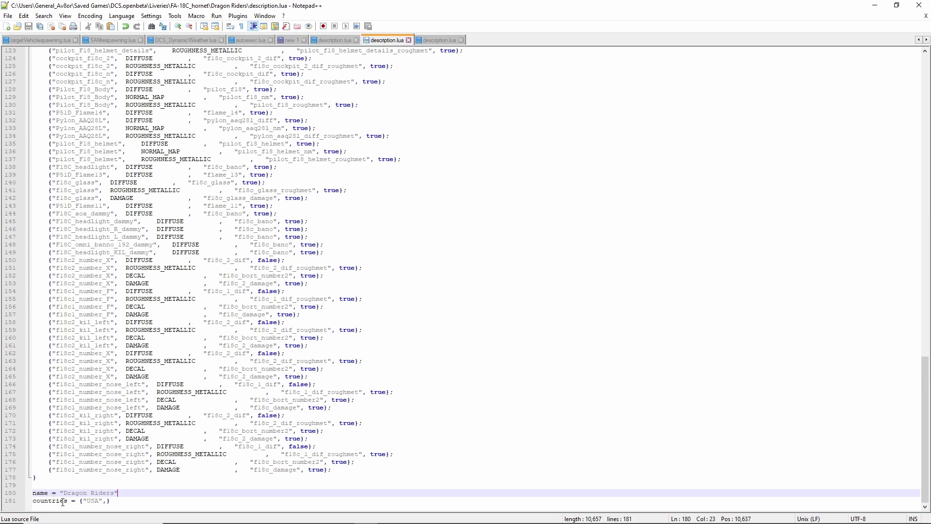
click(112, 503)
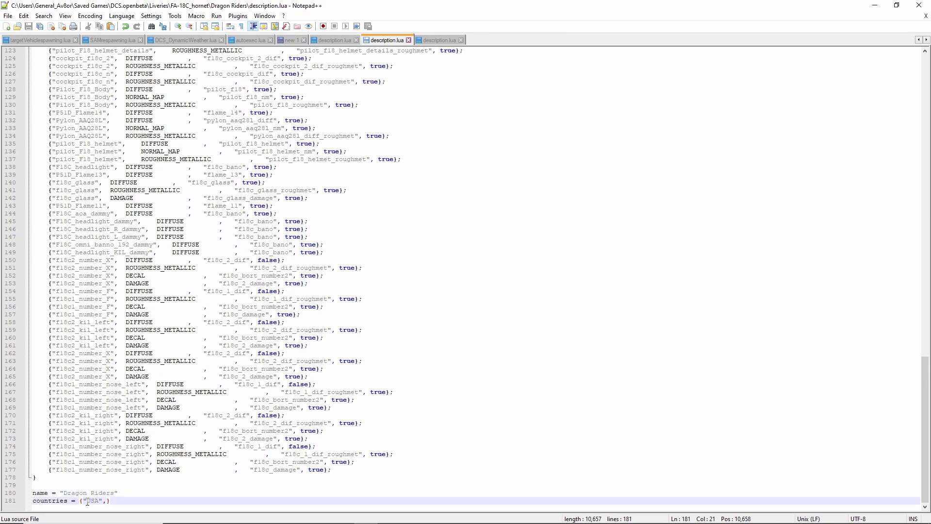
click(332, 482)
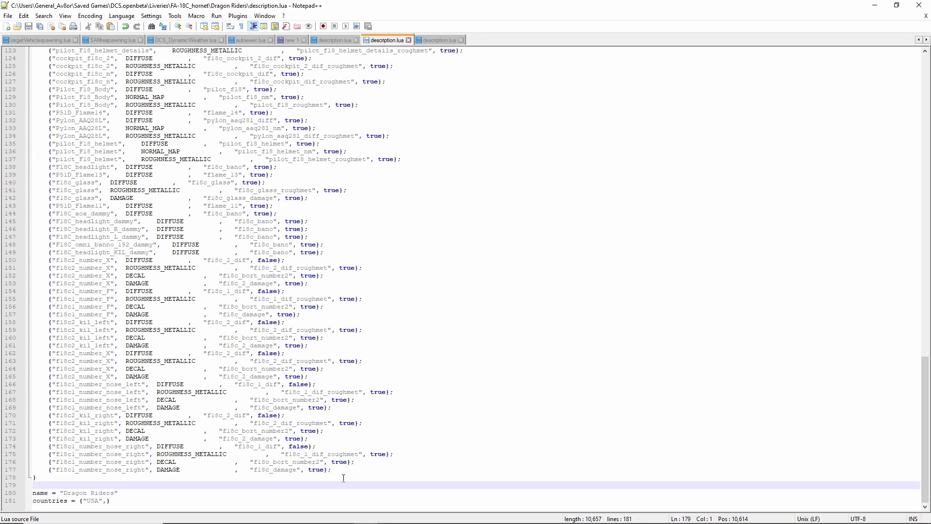
click(337, 472)
drag(335, 472, 48, 261)
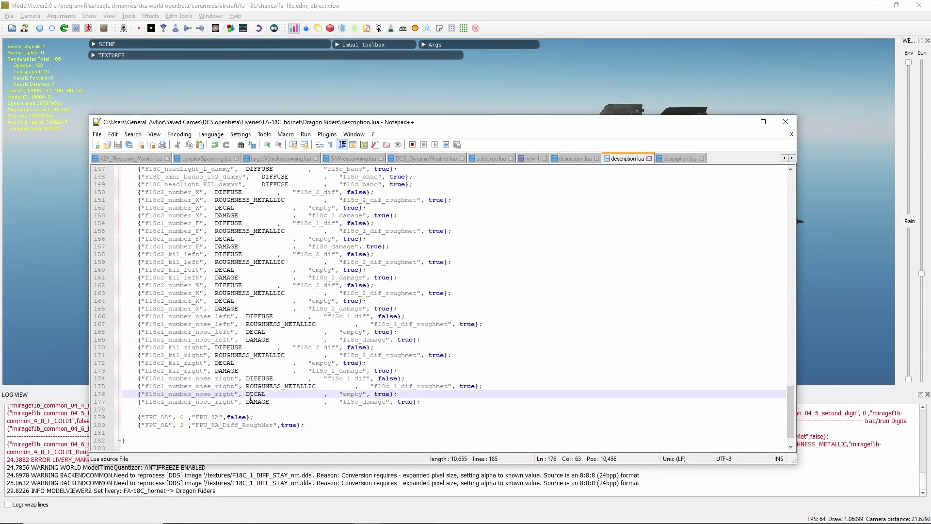
- Examine the DECAL lines that use the "empty" texture for the aircraft numbers, returning from ModelViewer2 to description.lua in Notepad++
click(341, 394)
double_click(349, 394)
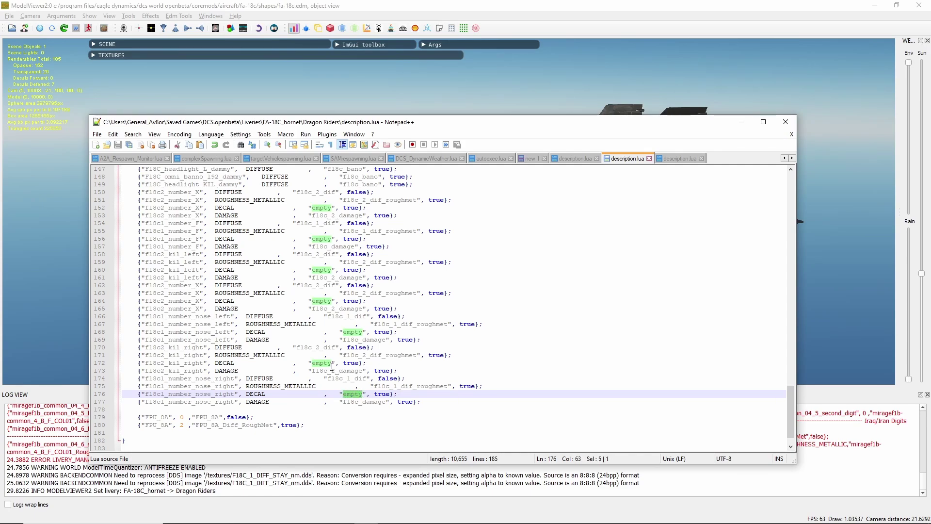
drag(215, 363, 362, 364)
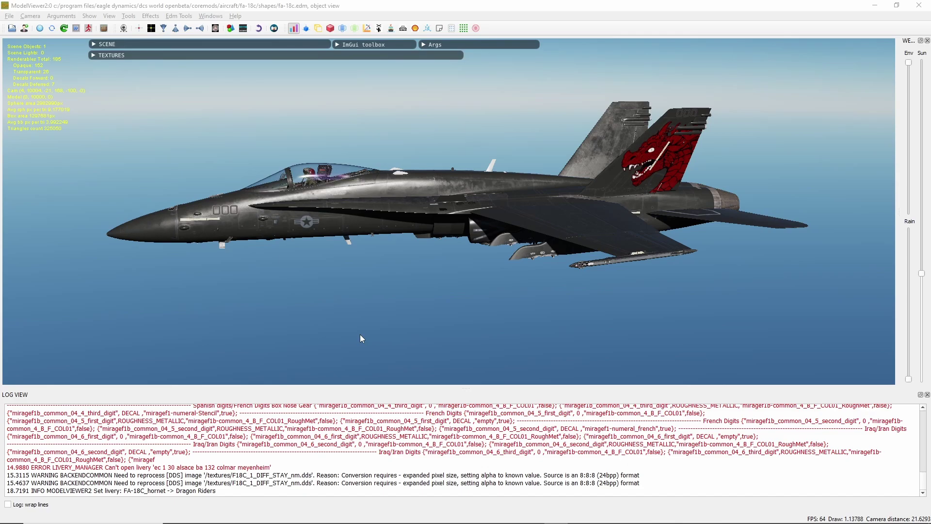
key(alt+Tab)
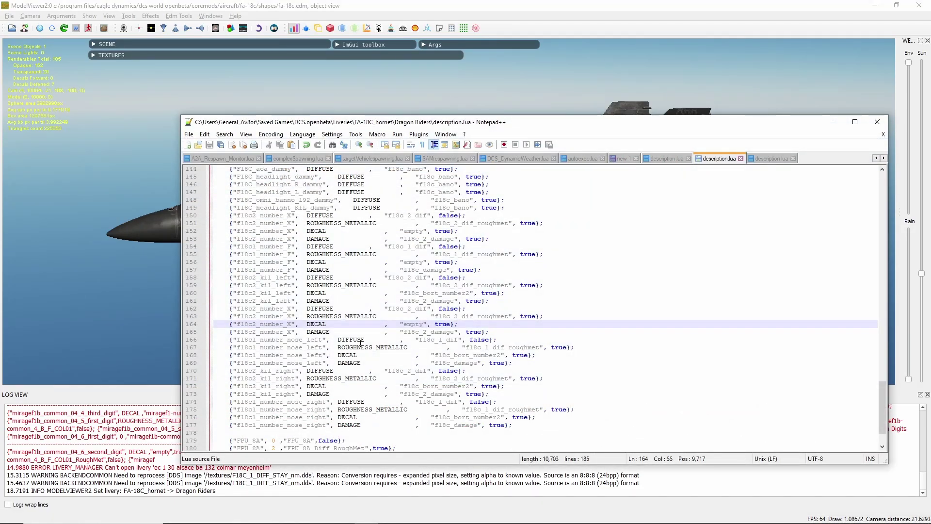